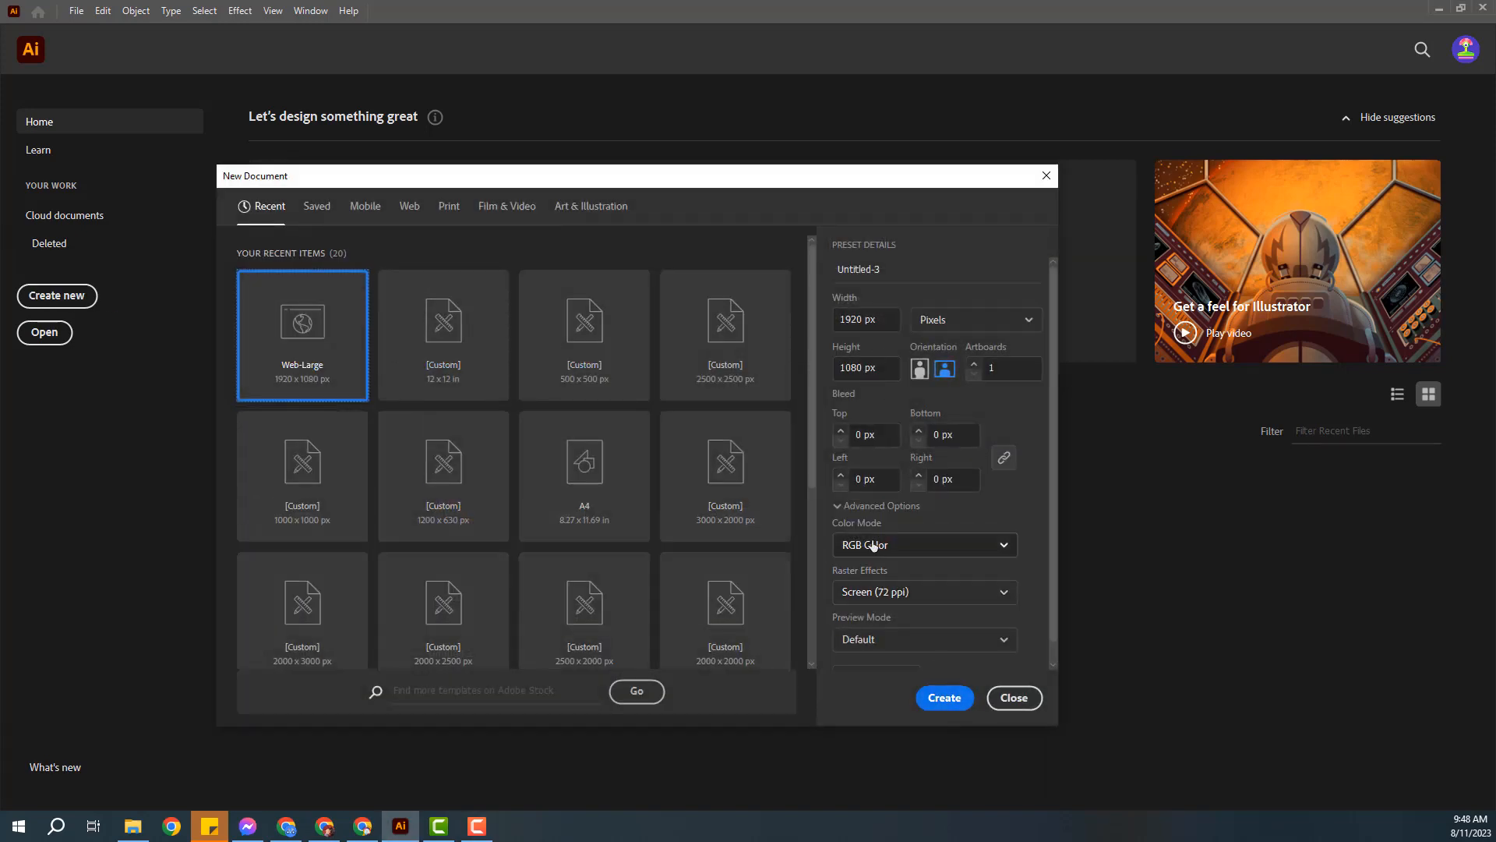
# - Create the 1920 x 1080 px document and add a 1000 x 1000 px rectangular grid with 100 horizontal and 100 vertical dividers
pyautogui.click(944, 699)
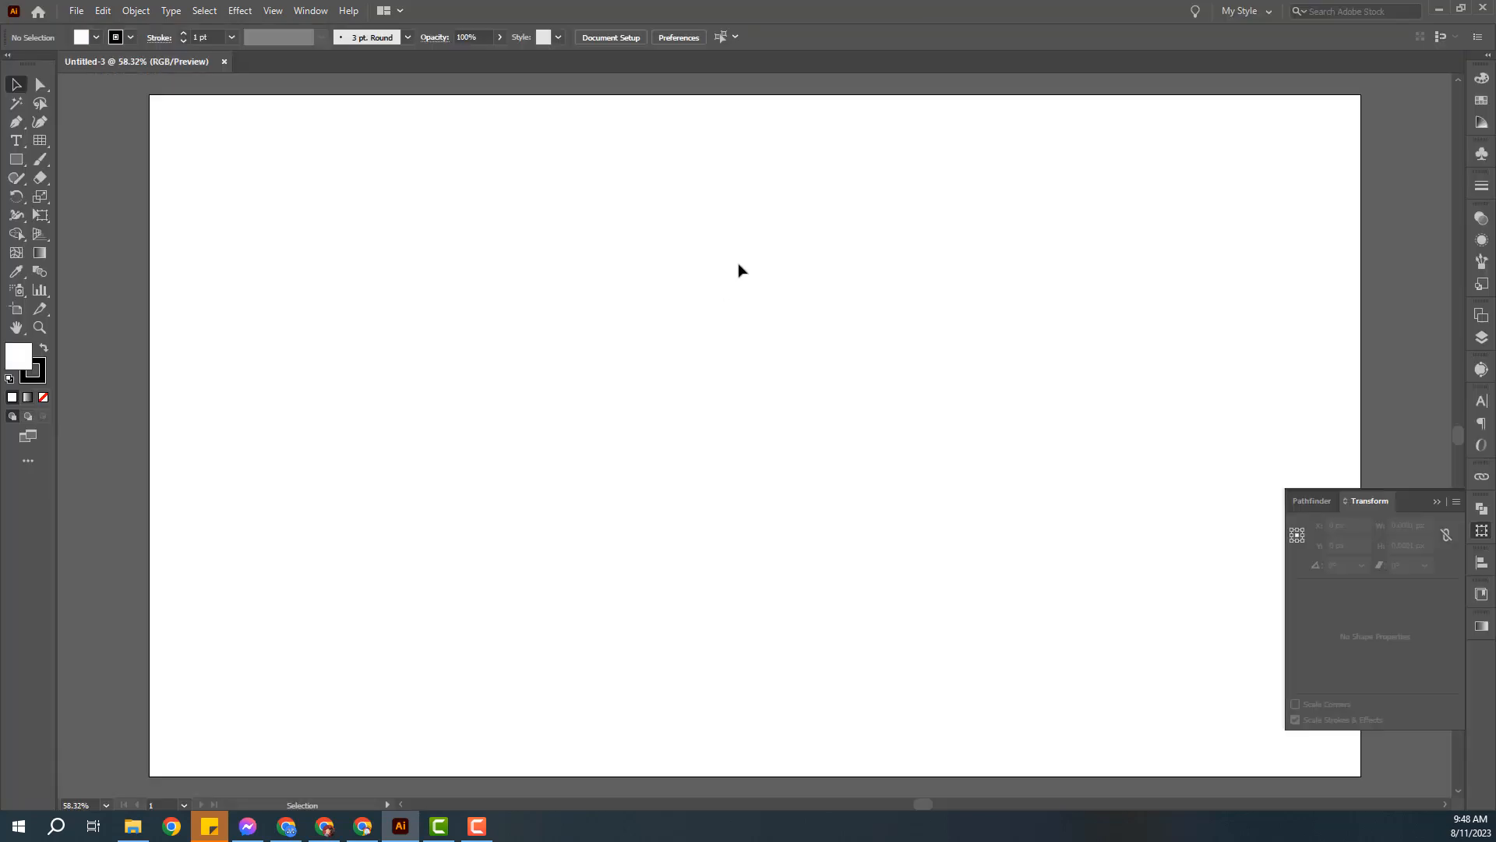
pyautogui.click(39, 141)
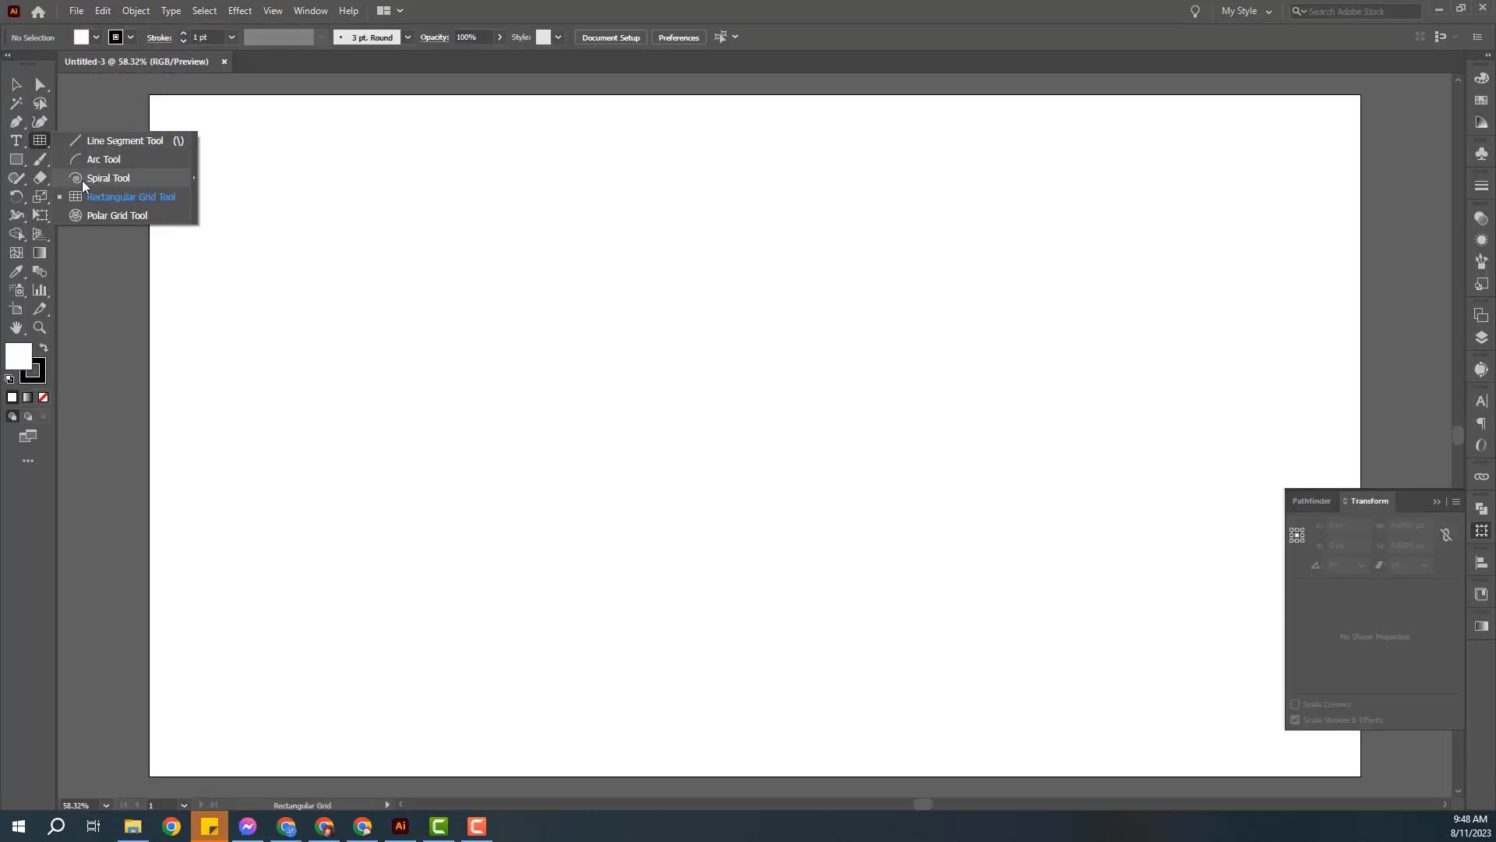
pyautogui.click(106, 198)
pyautogui.click(496, 292)
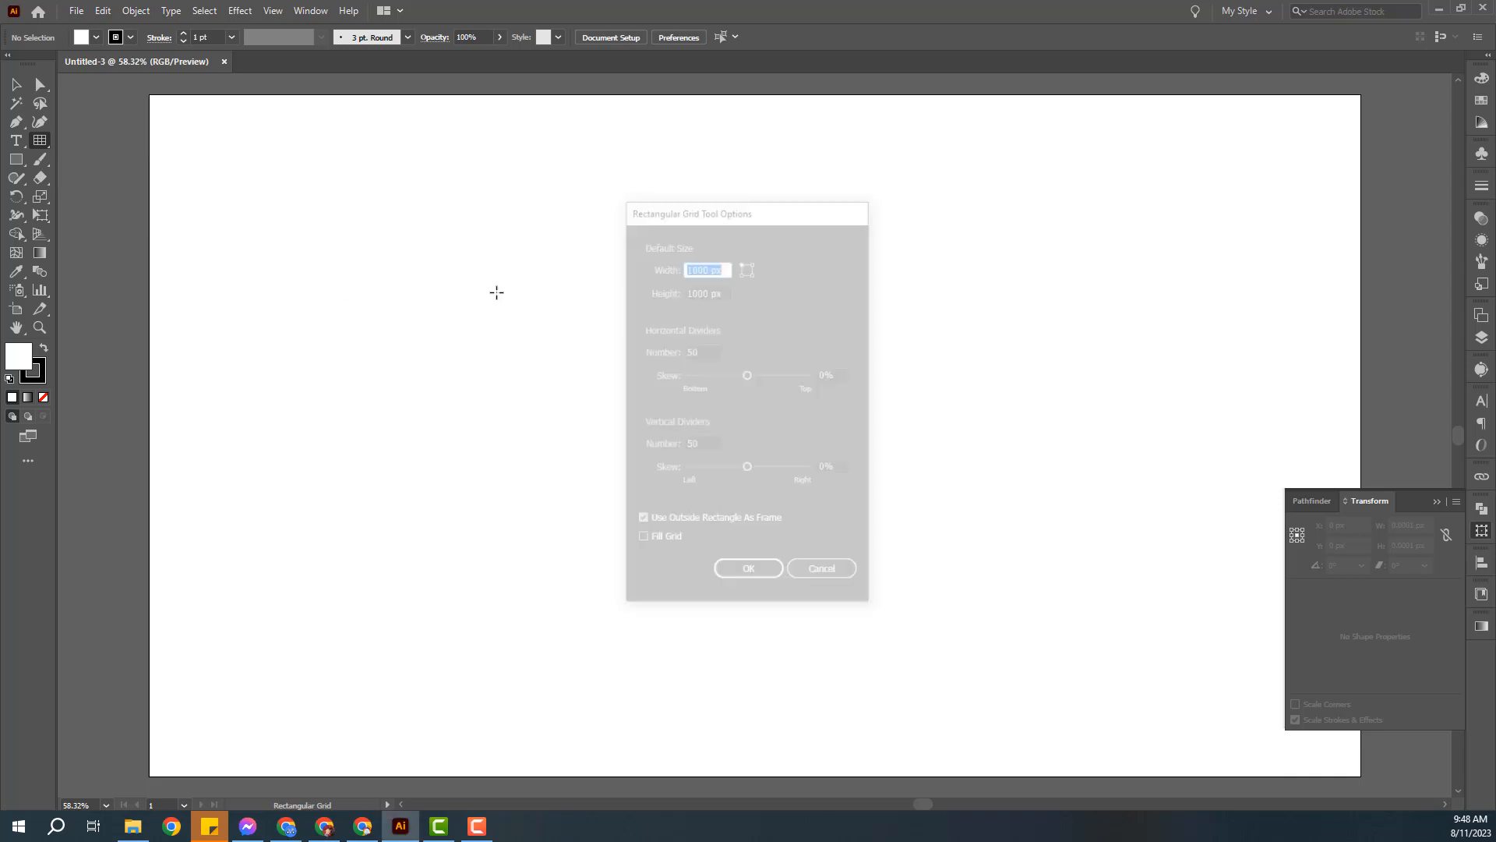
pyautogui.doubleClick(701, 353)
pyautogui.write('100')
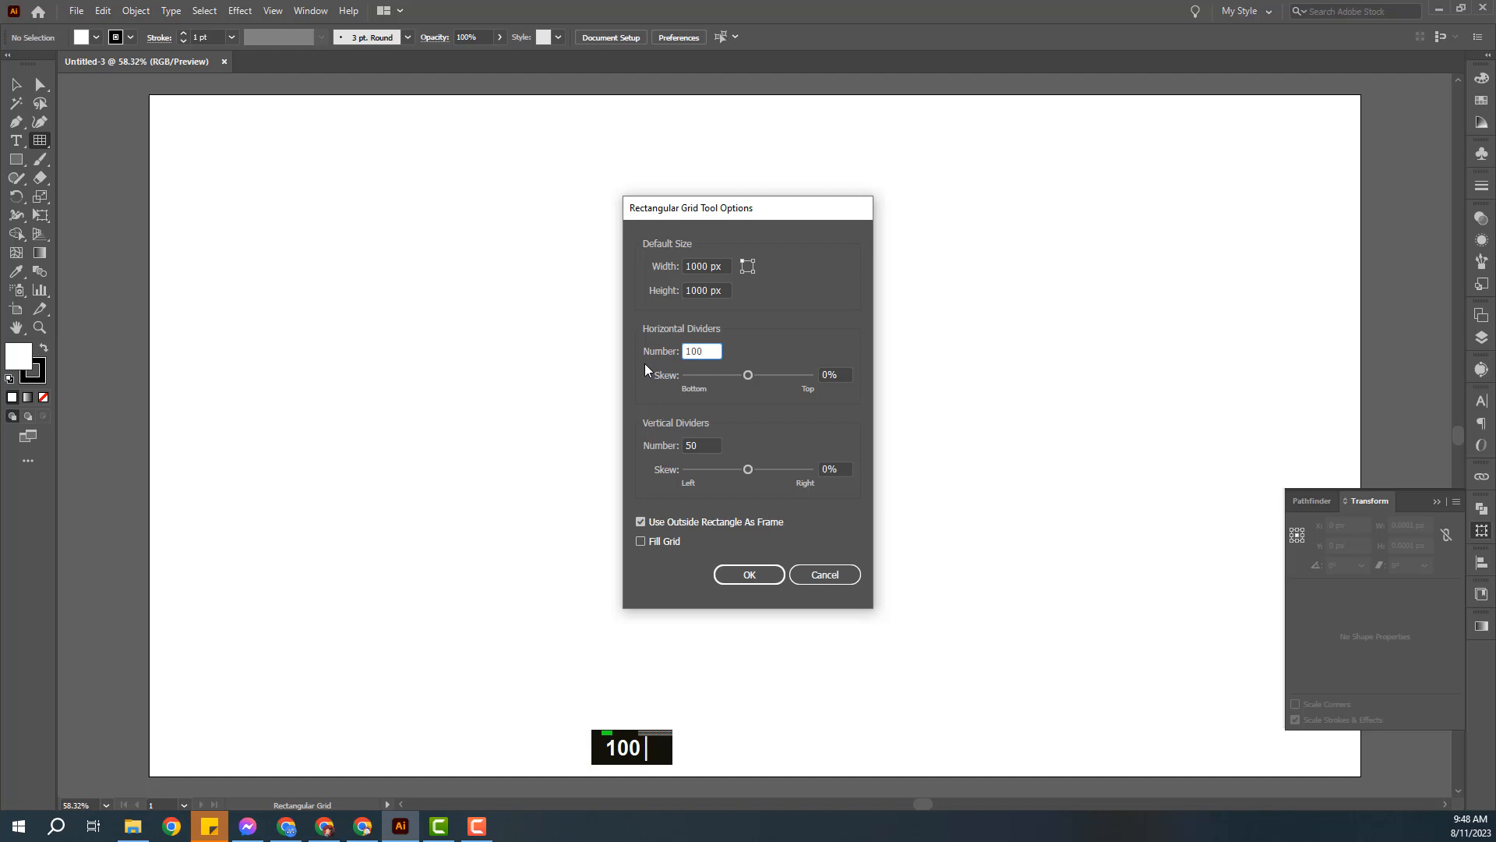
pyautogui.press('Tab')
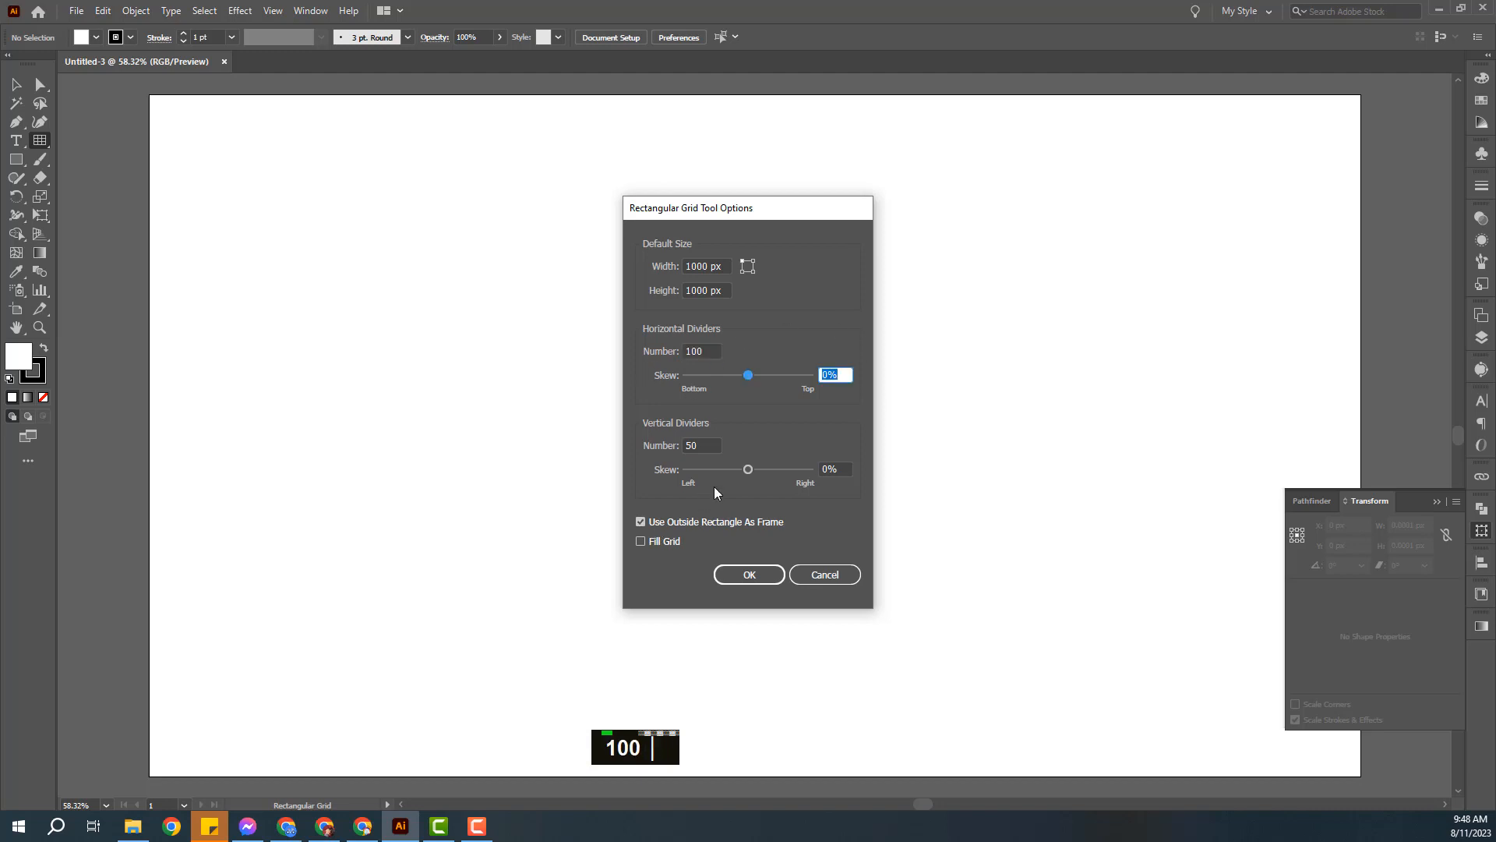
pyautogui.doubleClick(704, 445)
pyautogui.write('100')
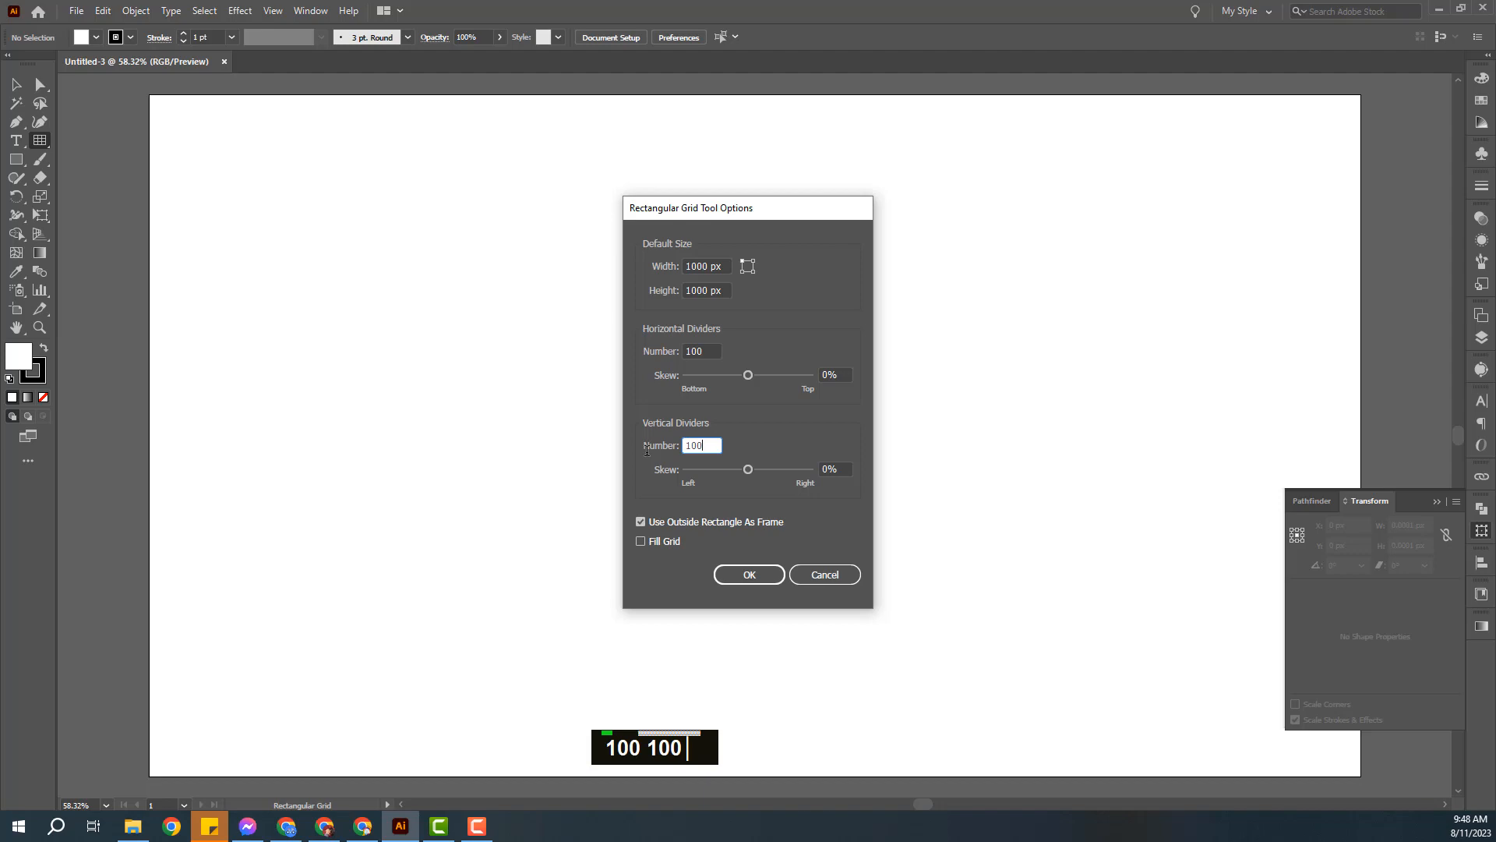
pyautogui.press('Return')
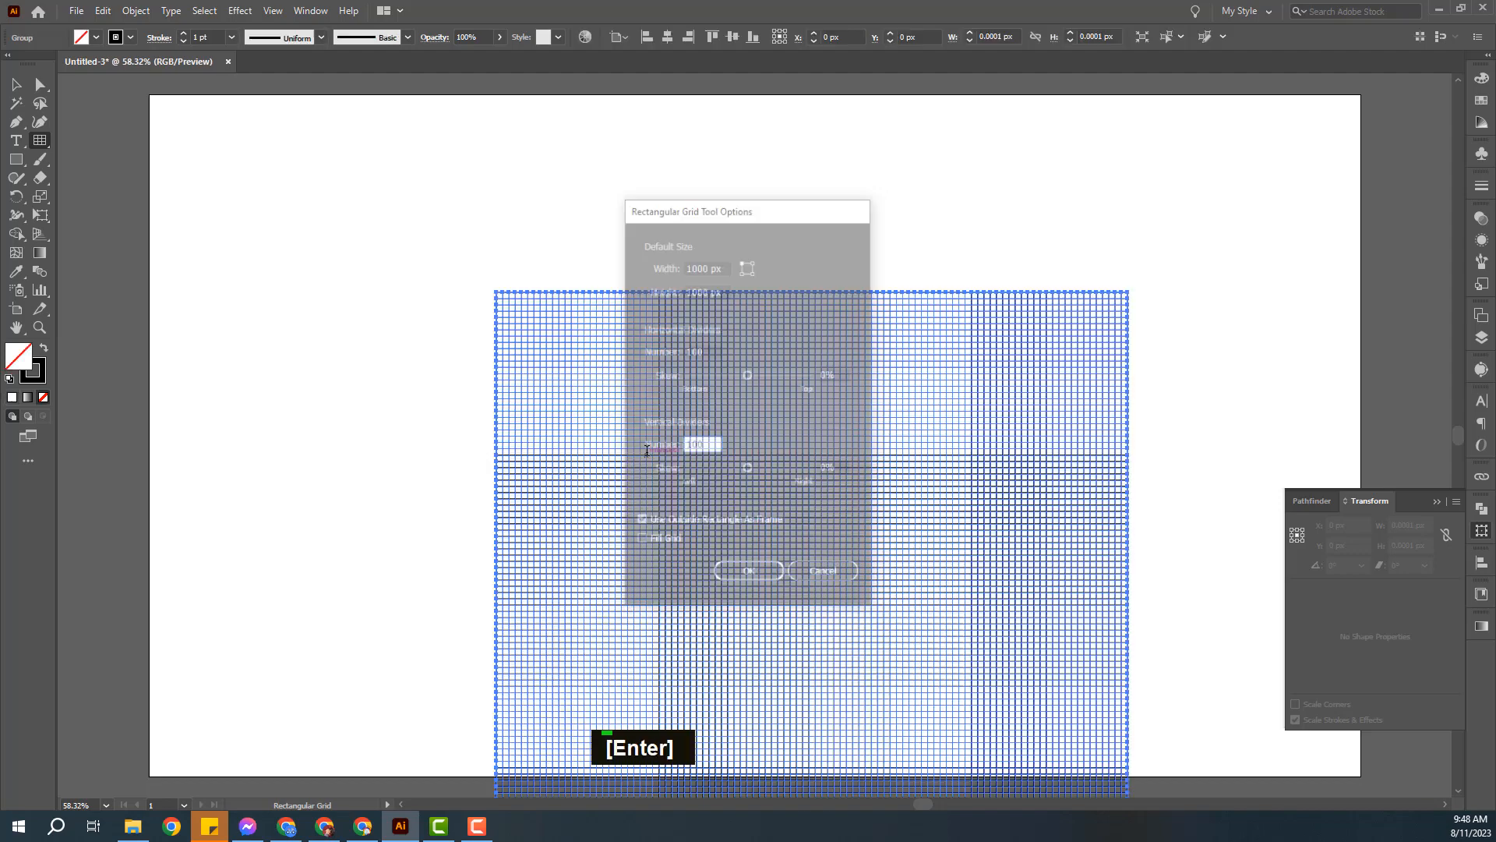
# - Center the rectangular grid horizontally and vertically on the artboard and keep it selected
pyautogui.press('v')
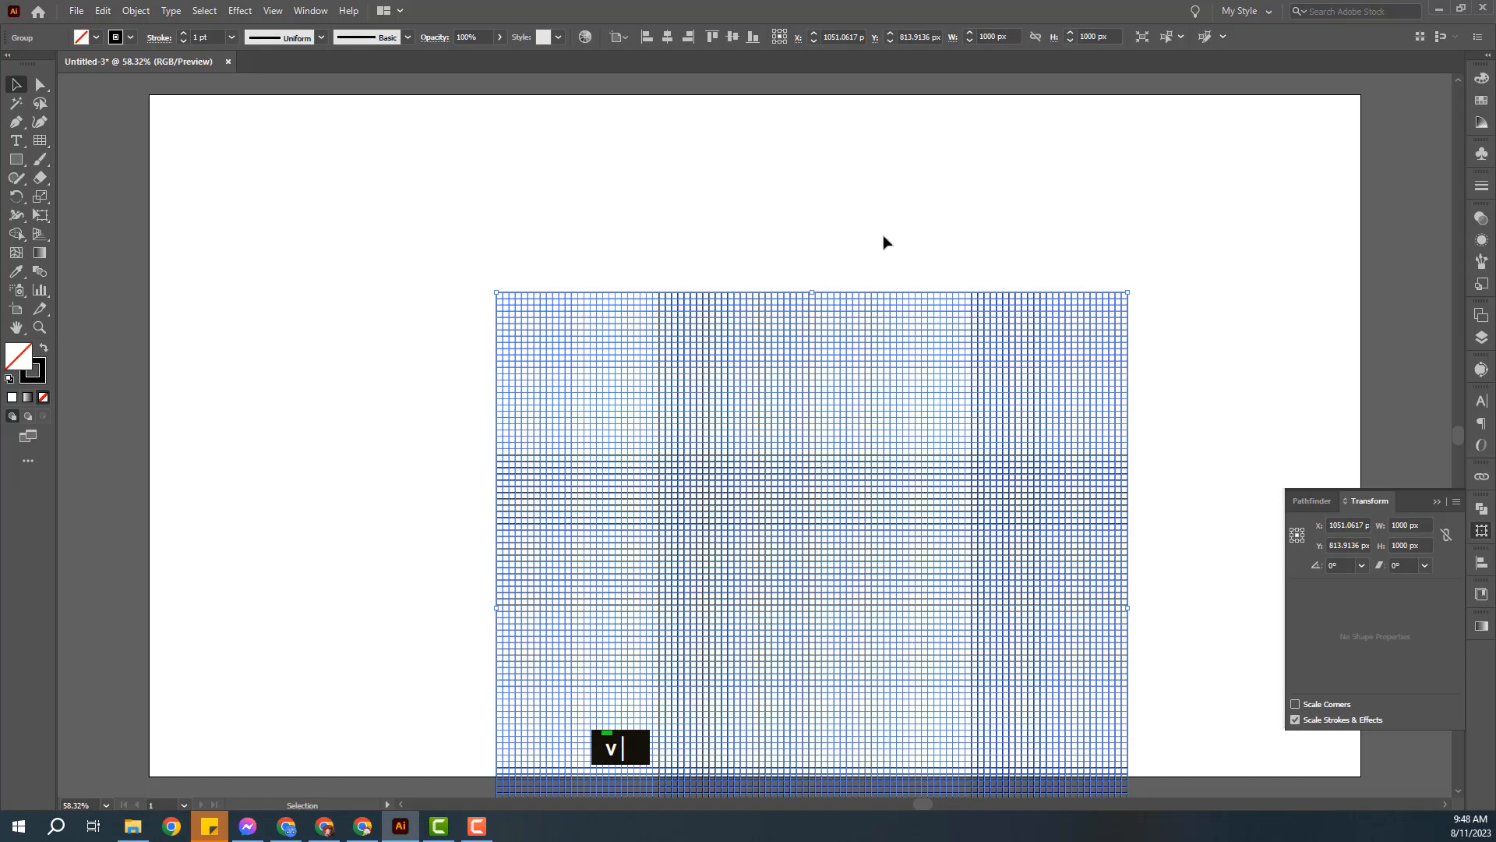
pyautogui.click(668, 37)
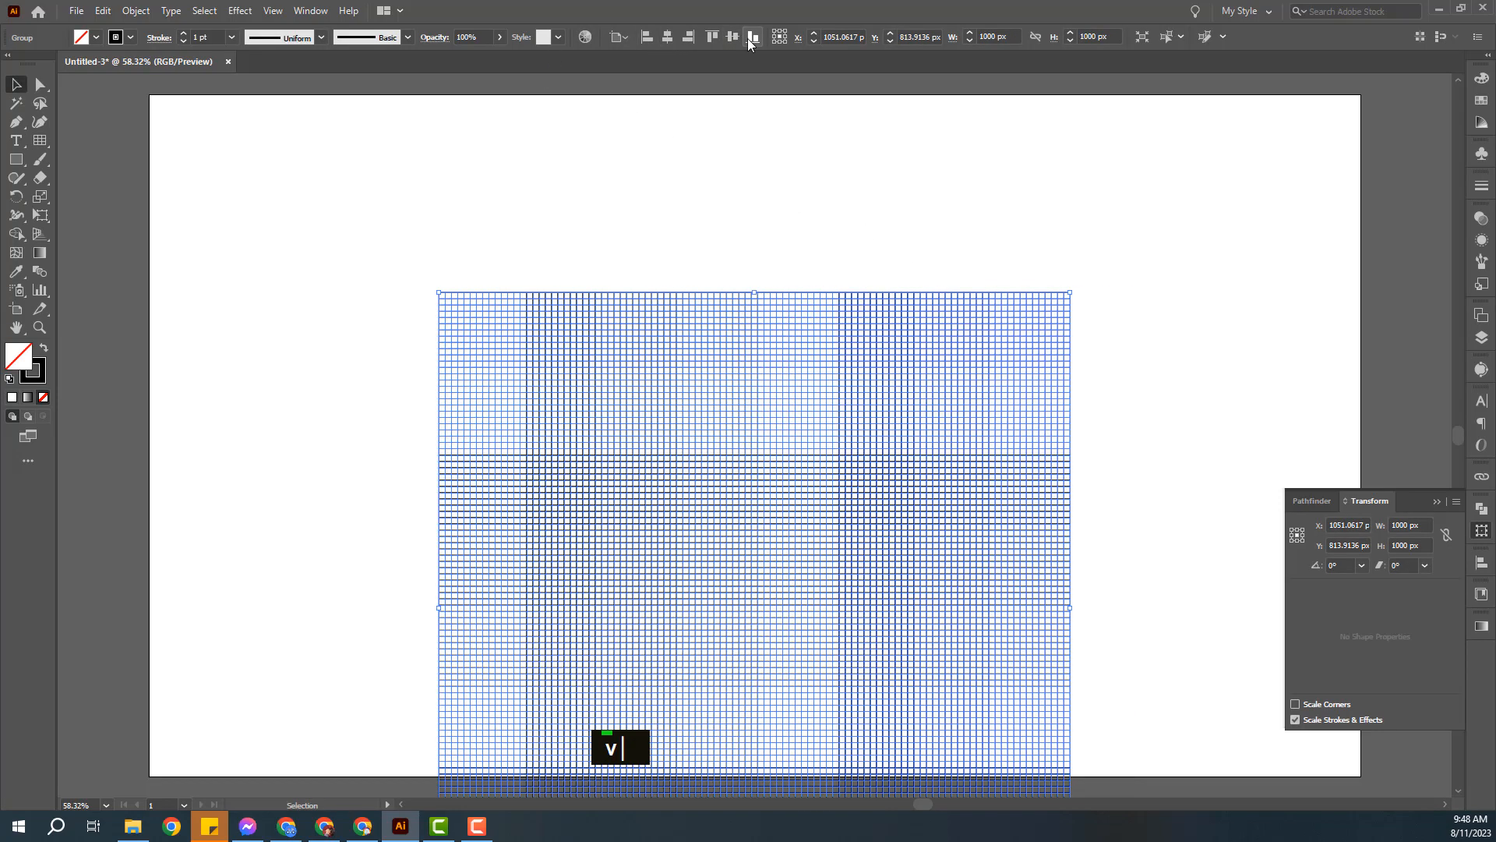
pyautogui.click(732, 36)
pyautogui.click(1153, 218)
pyautogui.moveTo(1151, 192); pyautogui.dragTo(770, 456)
# - Switch Snap to Point off and back on
pyautogui.click(240, 11)
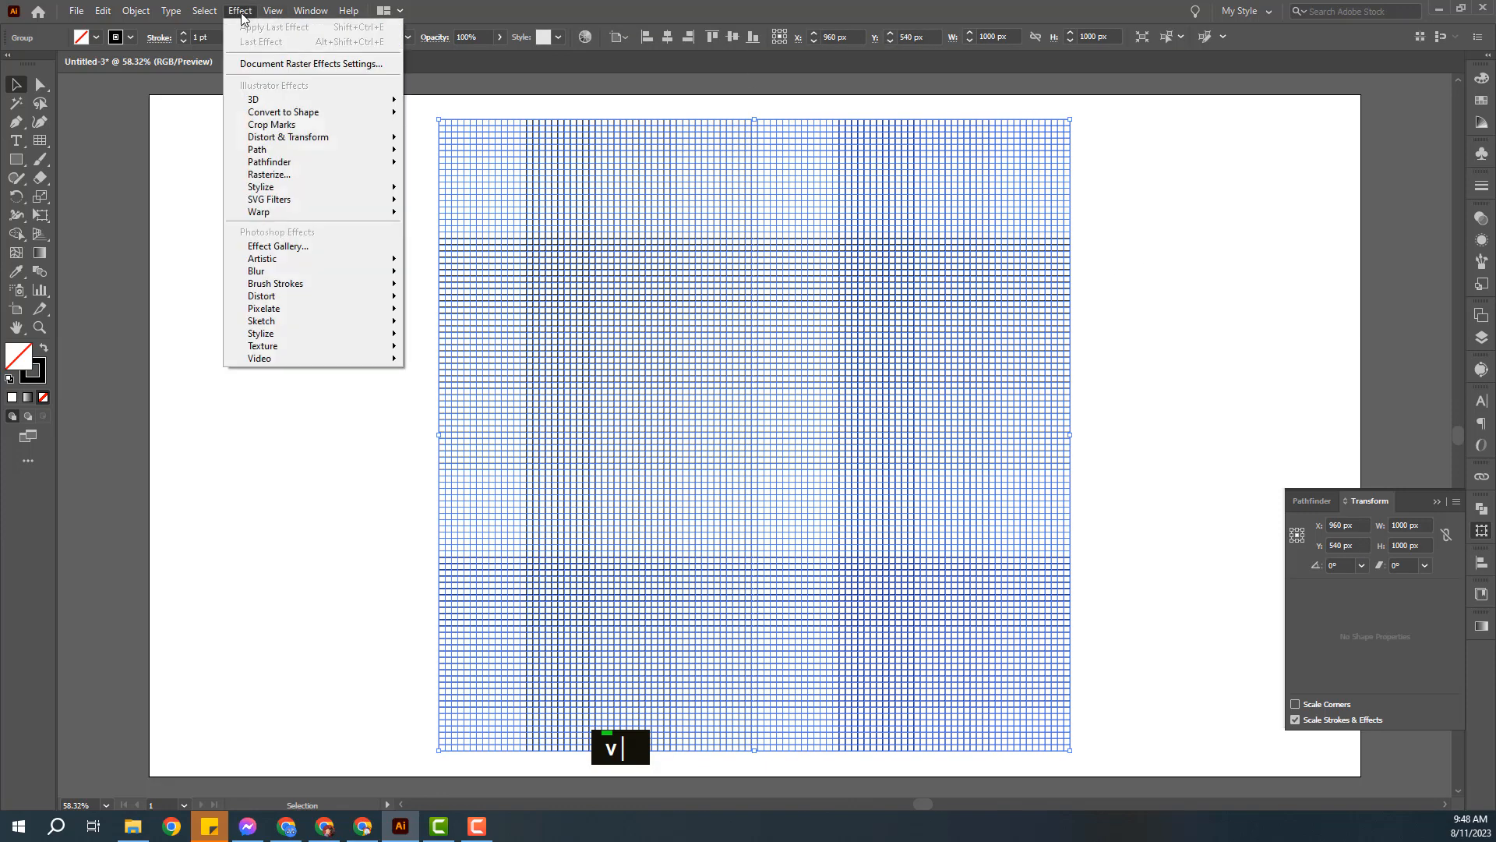
pyautogui.moveTo(271, 11)
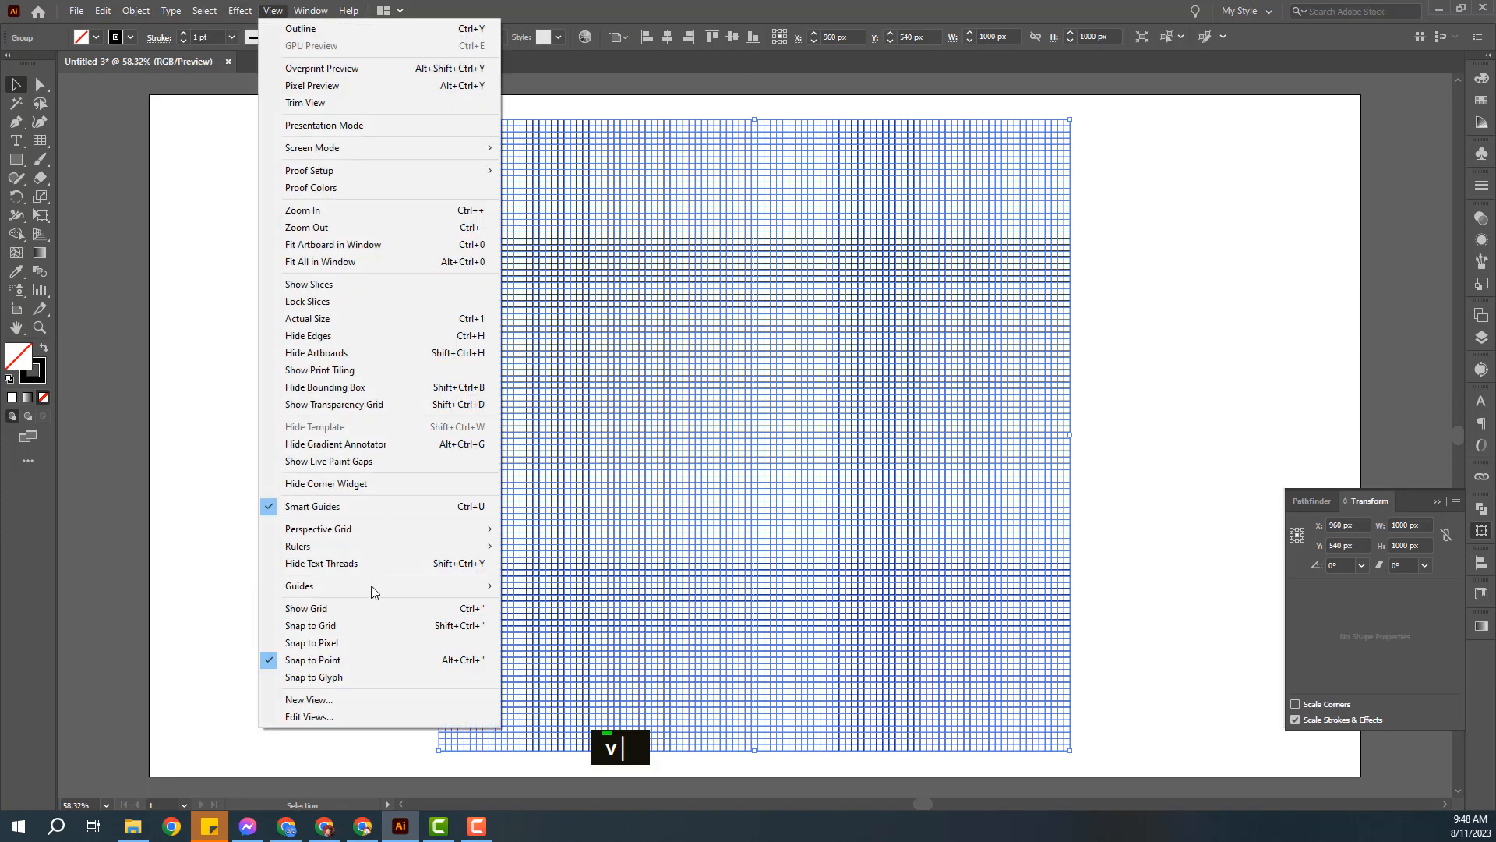
pyautogui.click(273, 659)
pyautogui.click(273, 11)
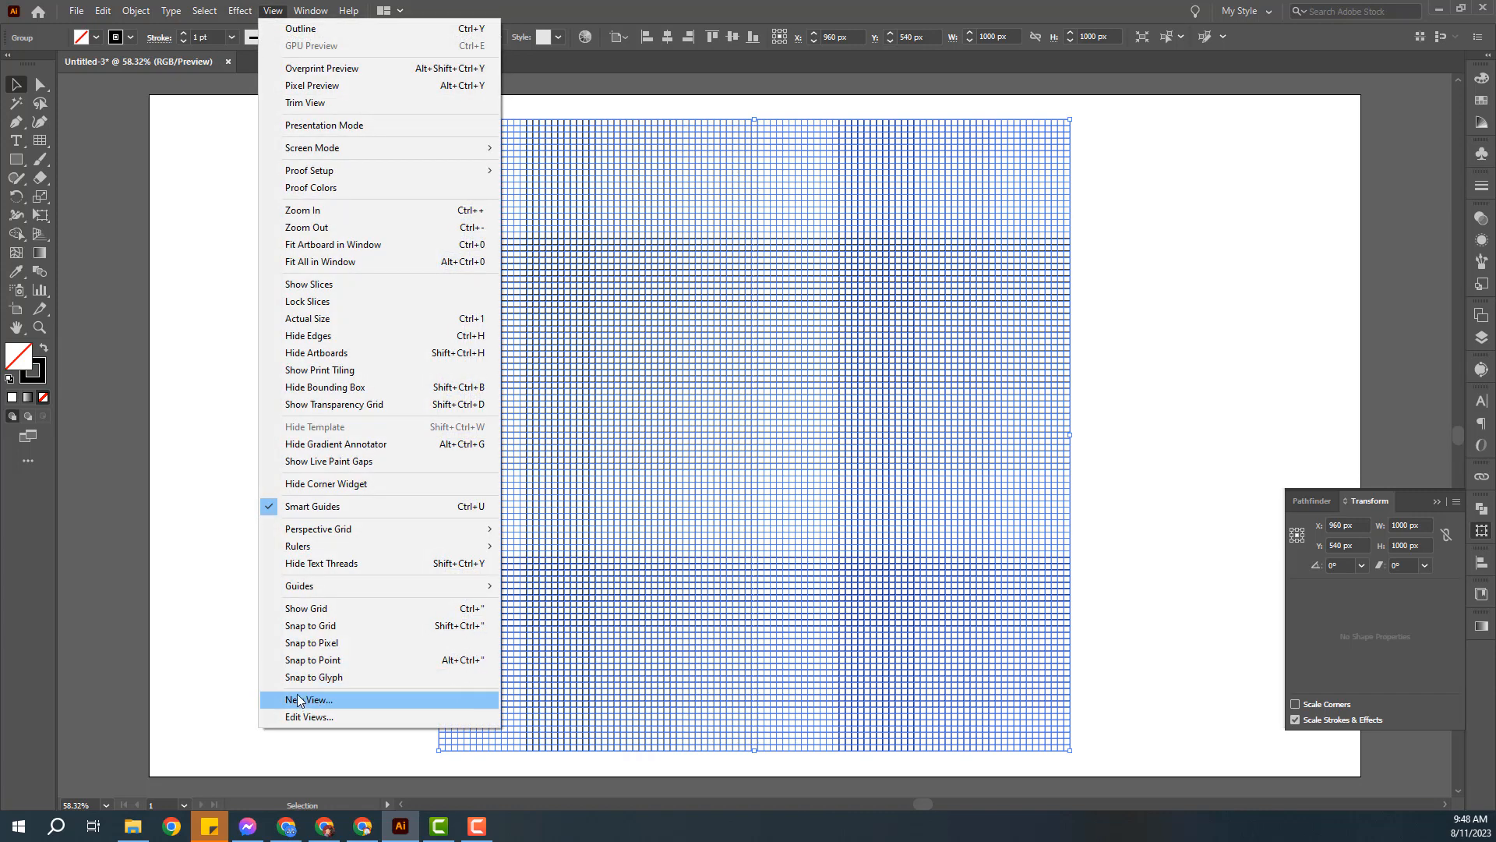
pyautogui.click(283, 662)
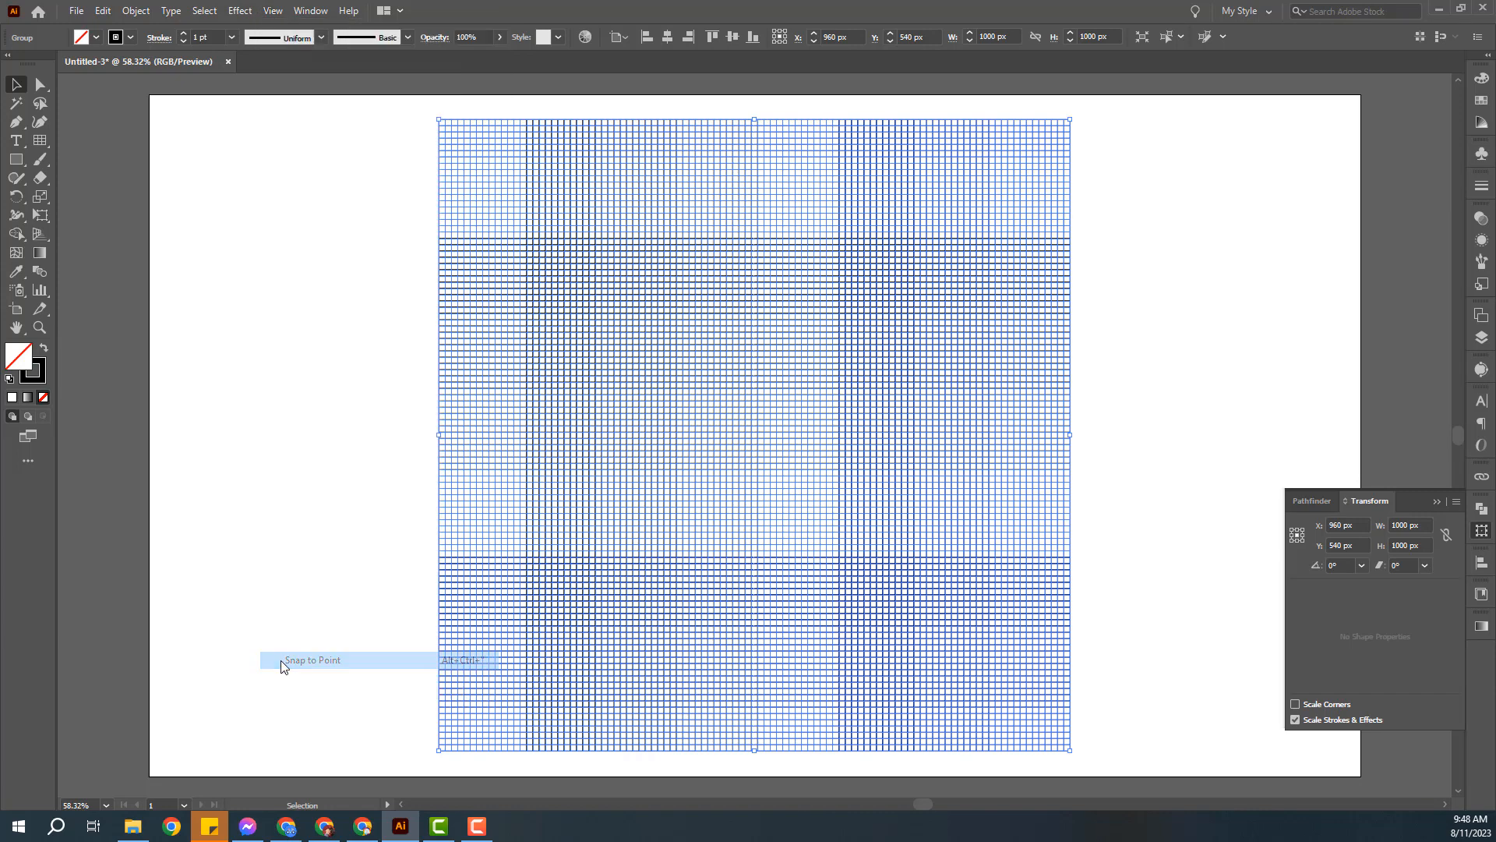
pyautogui.click(243, 13)
pyautogui.moveTo(301, 13)
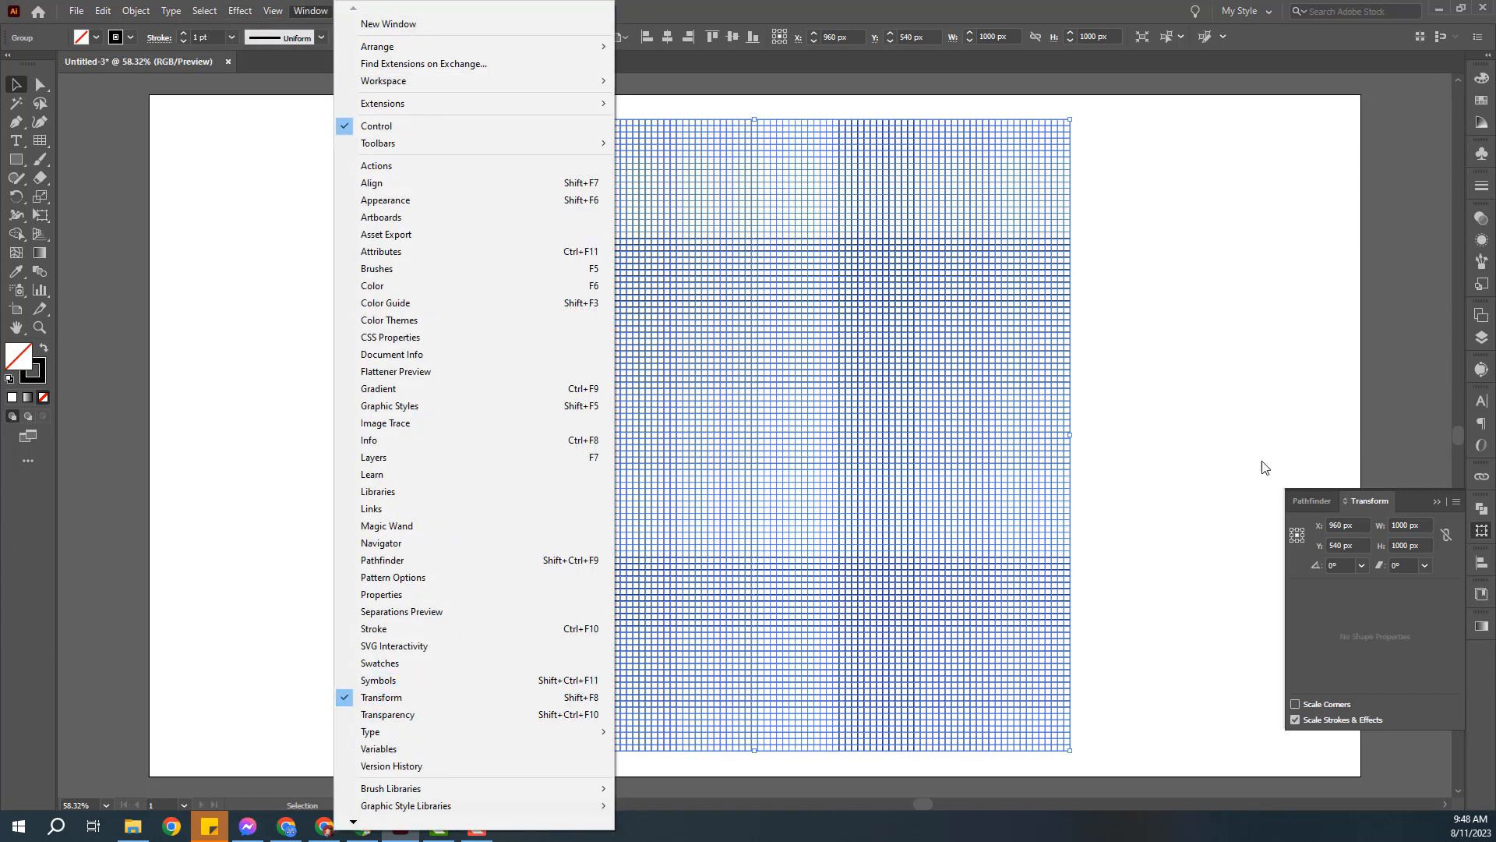
pyautogui.click(1193, 437)
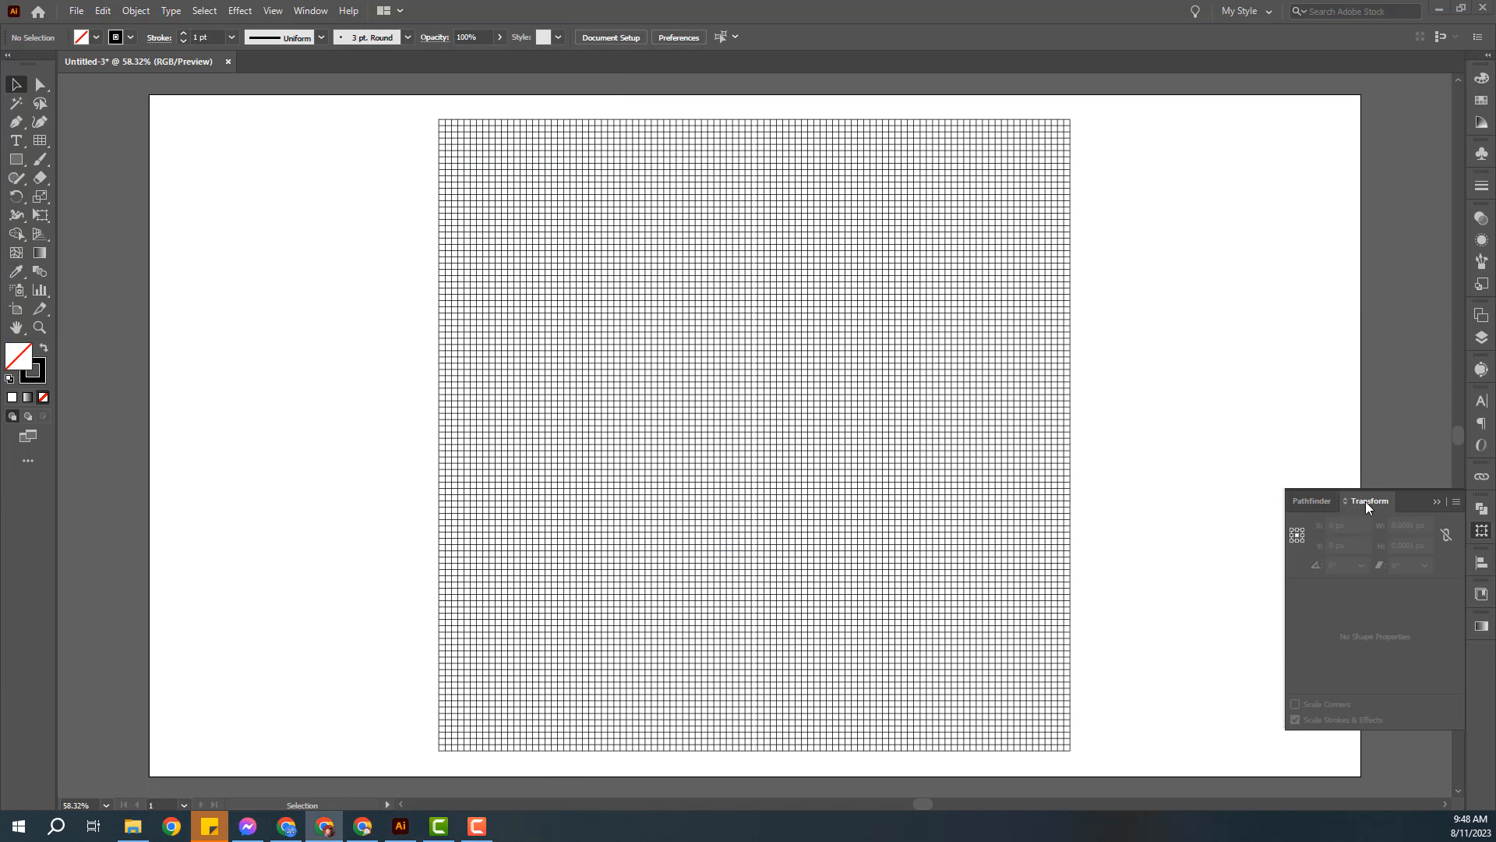
# - Scale the grid's height to 86.602% while leaving its width at 1000 px
pyautogui.click(896, 460)
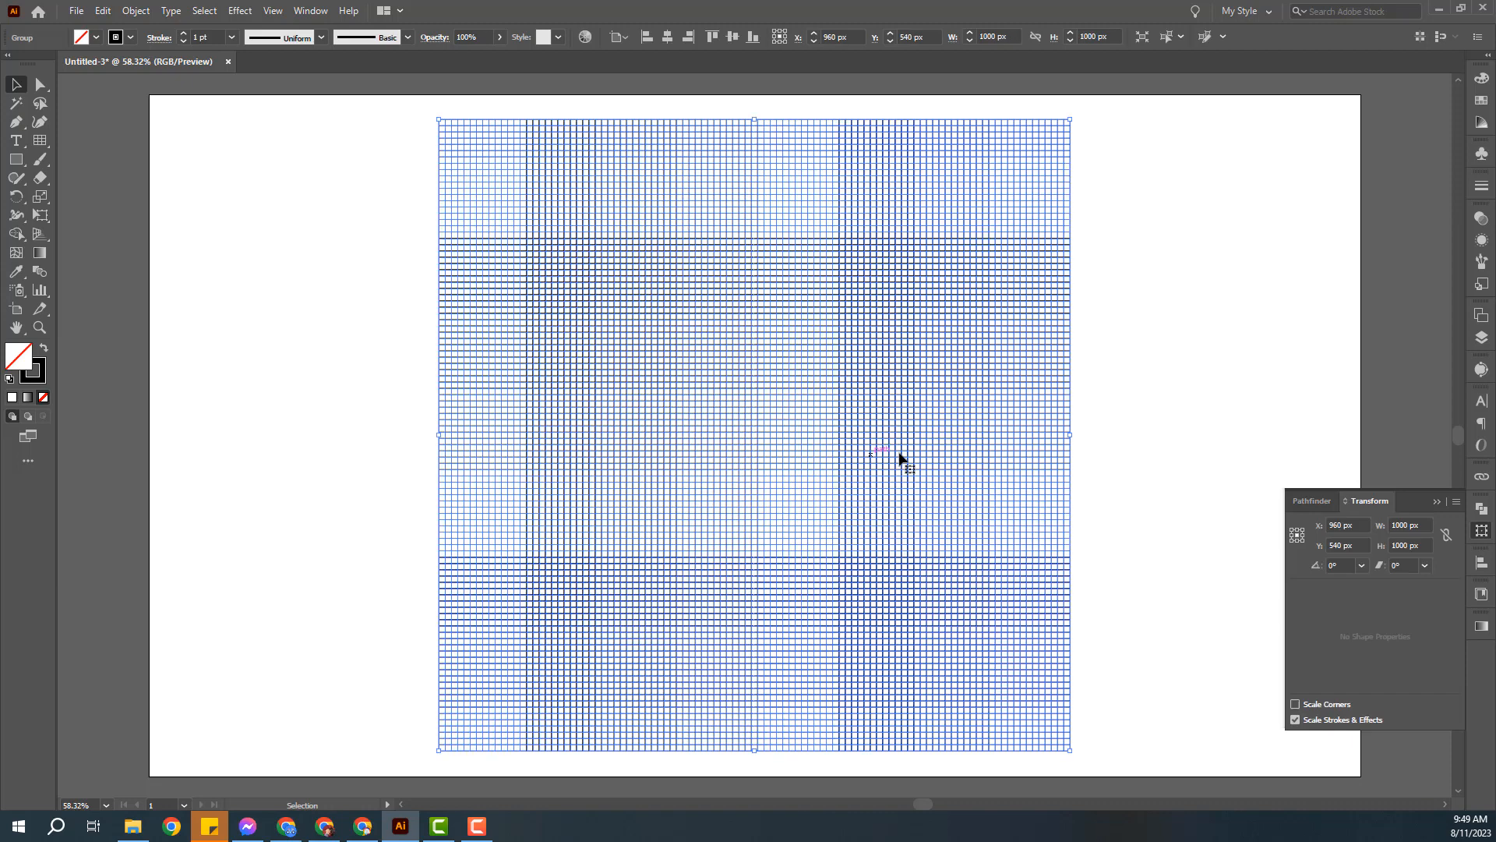
pyautogui.click(1413, 546)
pyautogui.write('86')
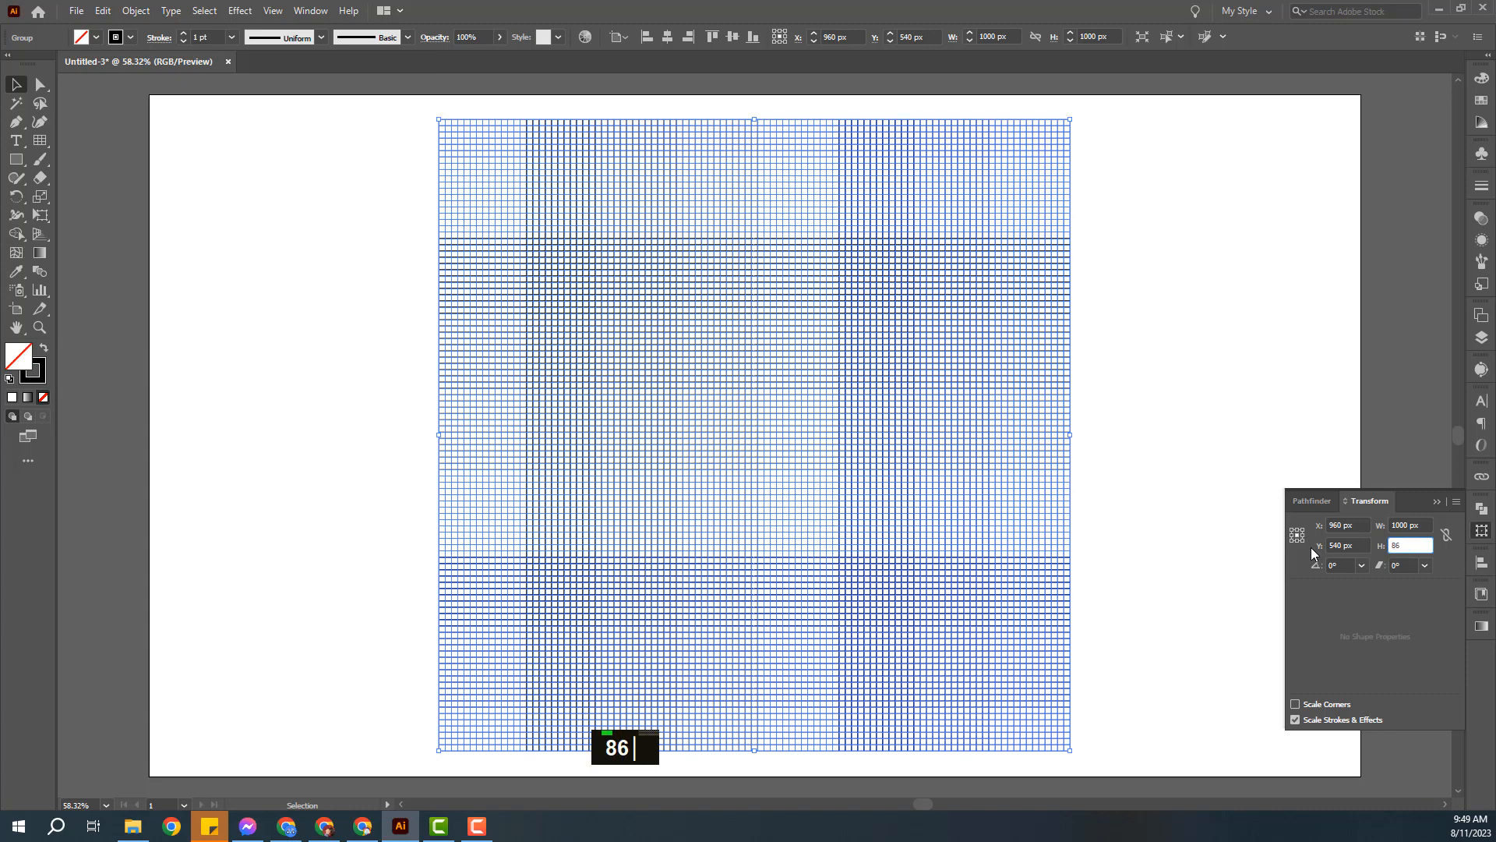
pyautogui.write('.602')
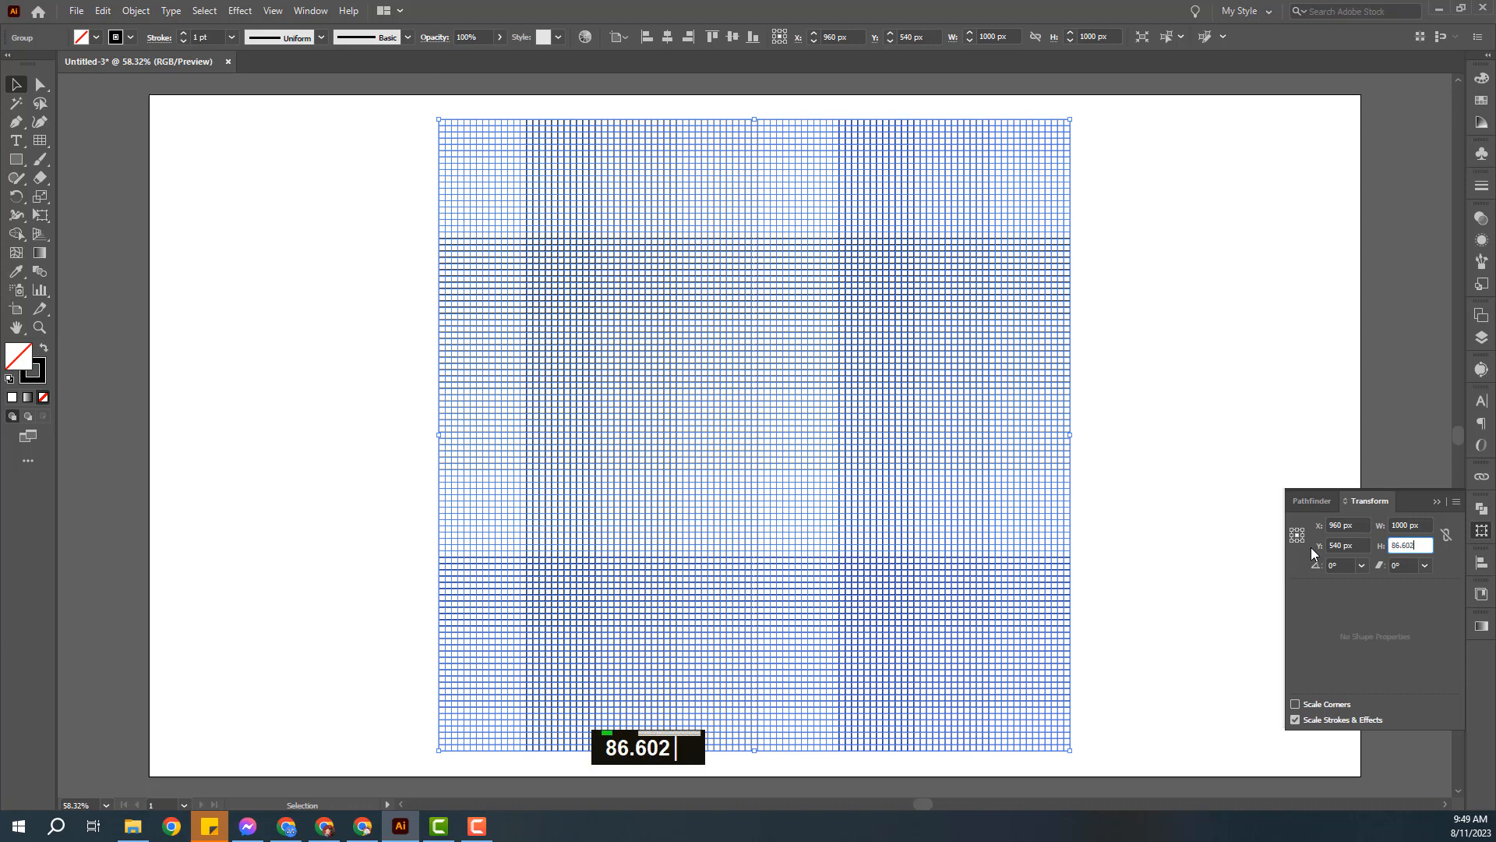
pyautogui.write('%')
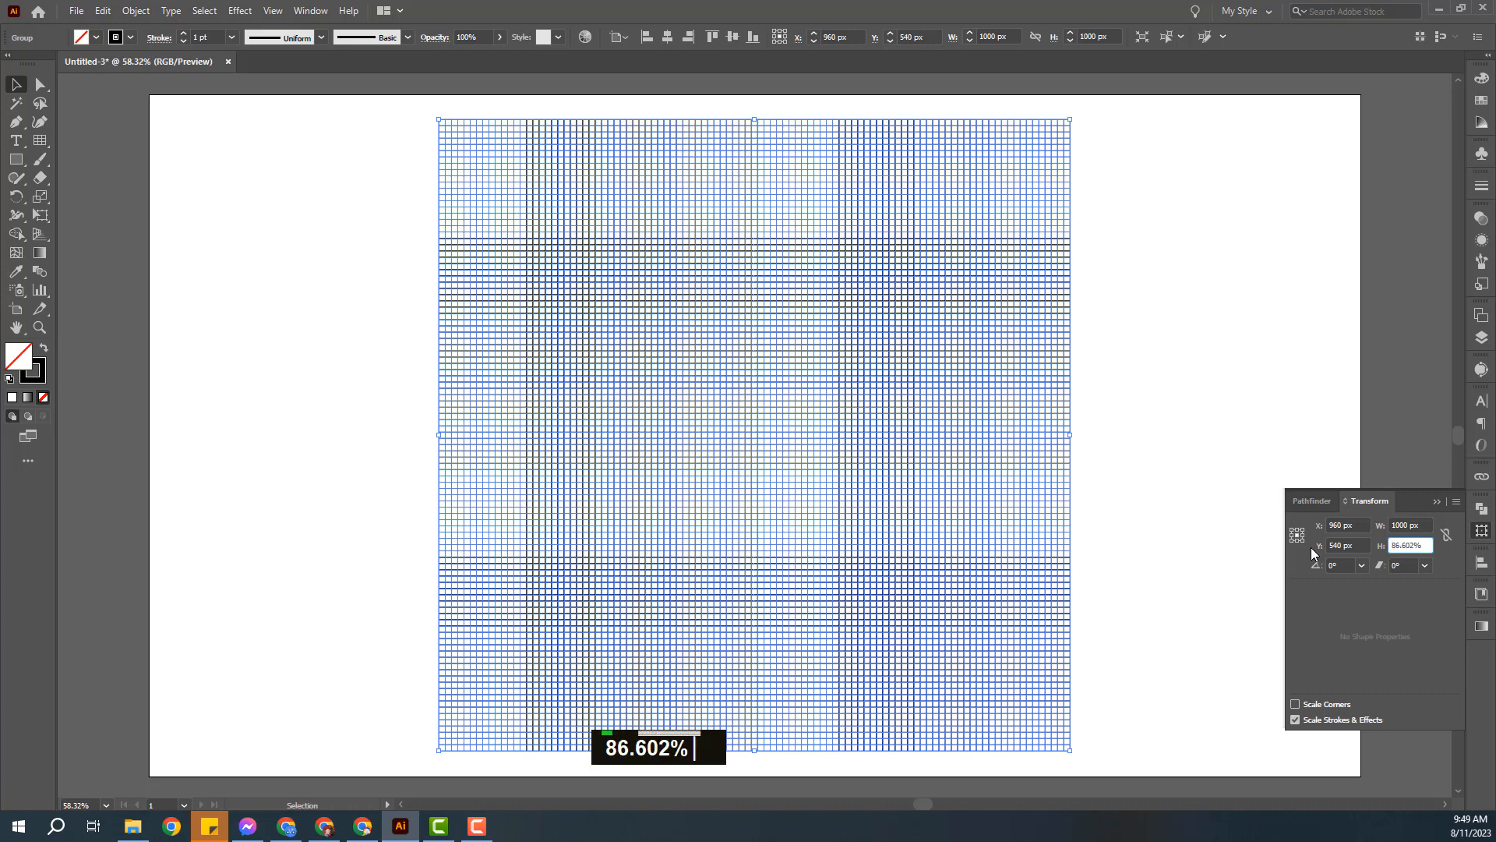
pyautogui.press('Return')
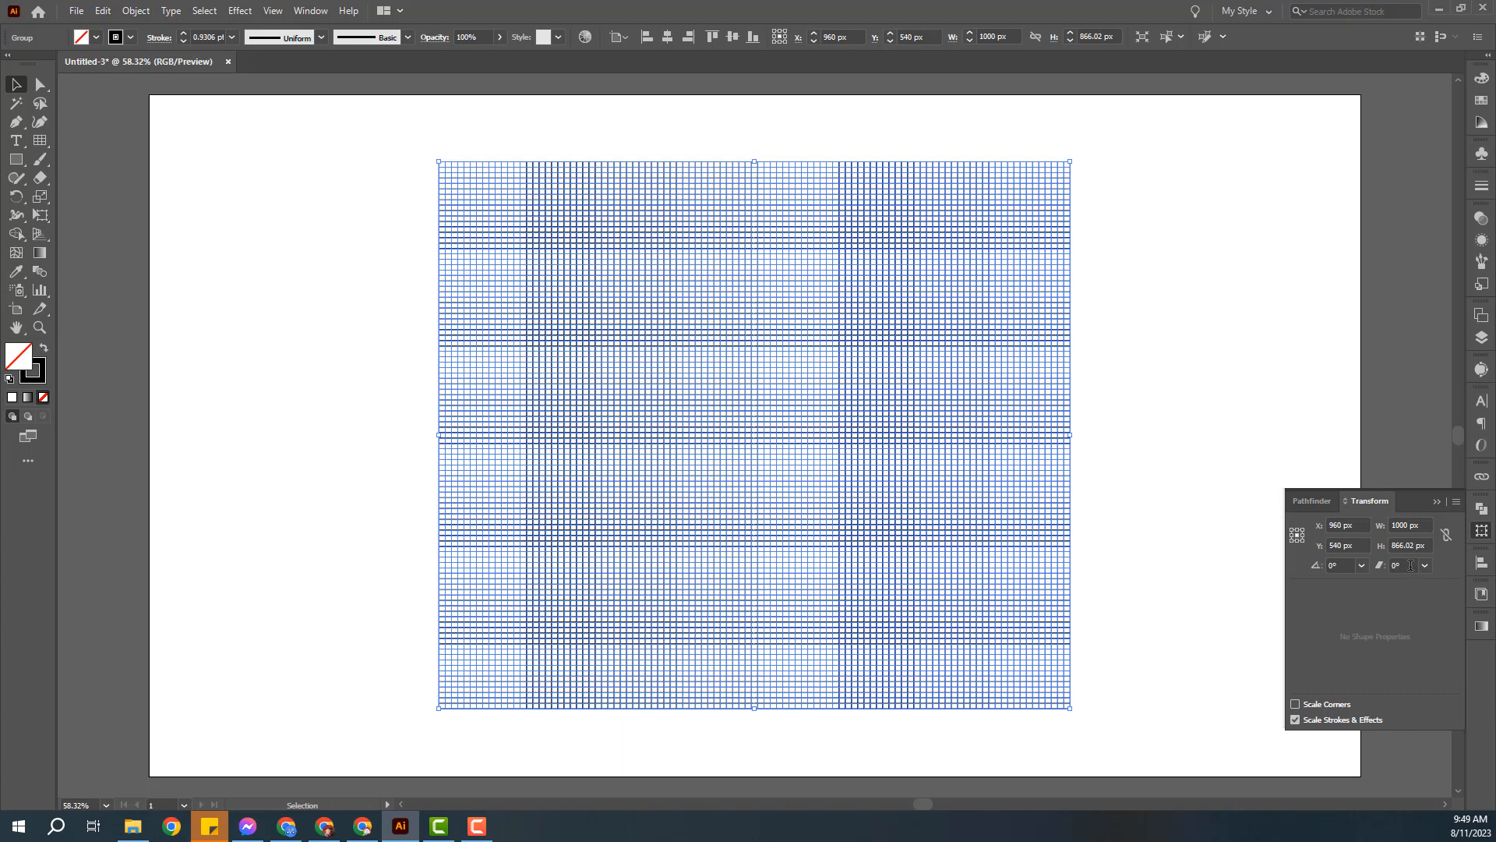
# - Shear the vertically scaled grid by -30°
pyautogui.click(1384, 567)
pyautogui.write('-')
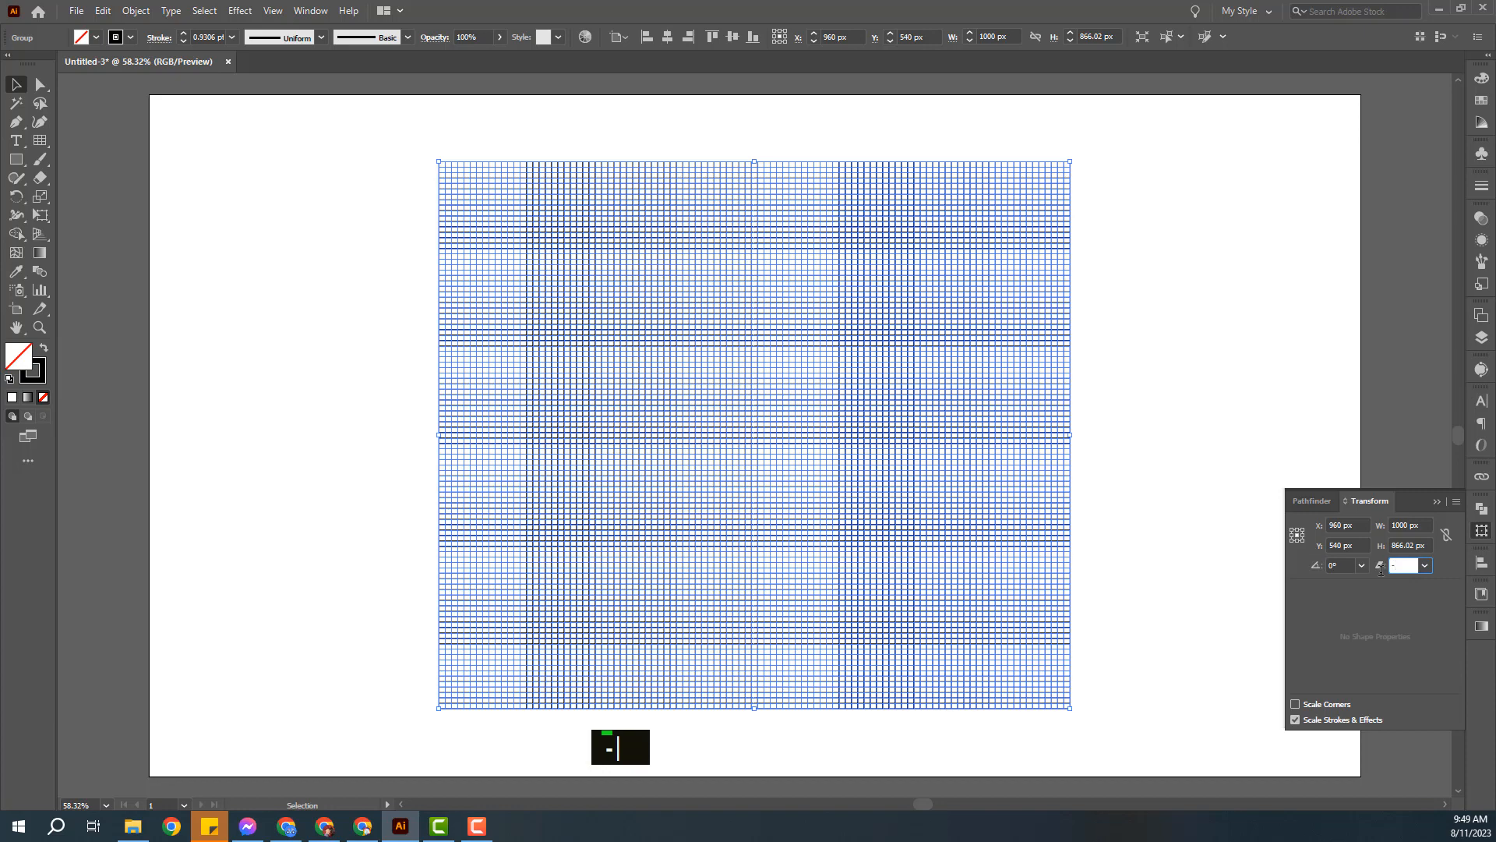
pyautogui.write('30')
pyautogui.press('Return')
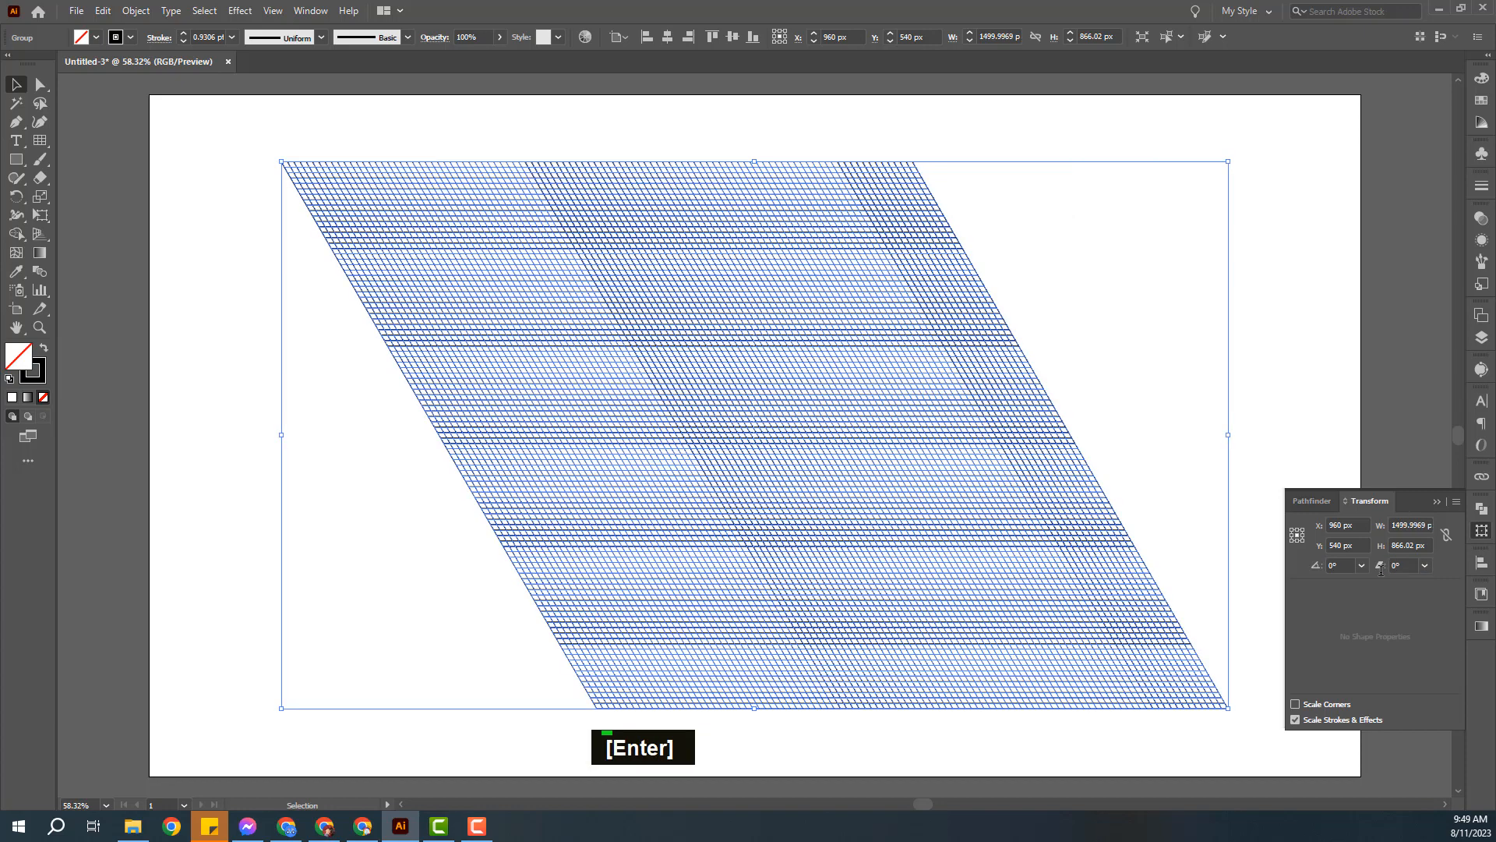
# - Rotate the sheared grid by 30° to give it an isometric orientation
pyautogui.click(1347, 568)
pyautogui.write('30')
pyautogui.press('Return')
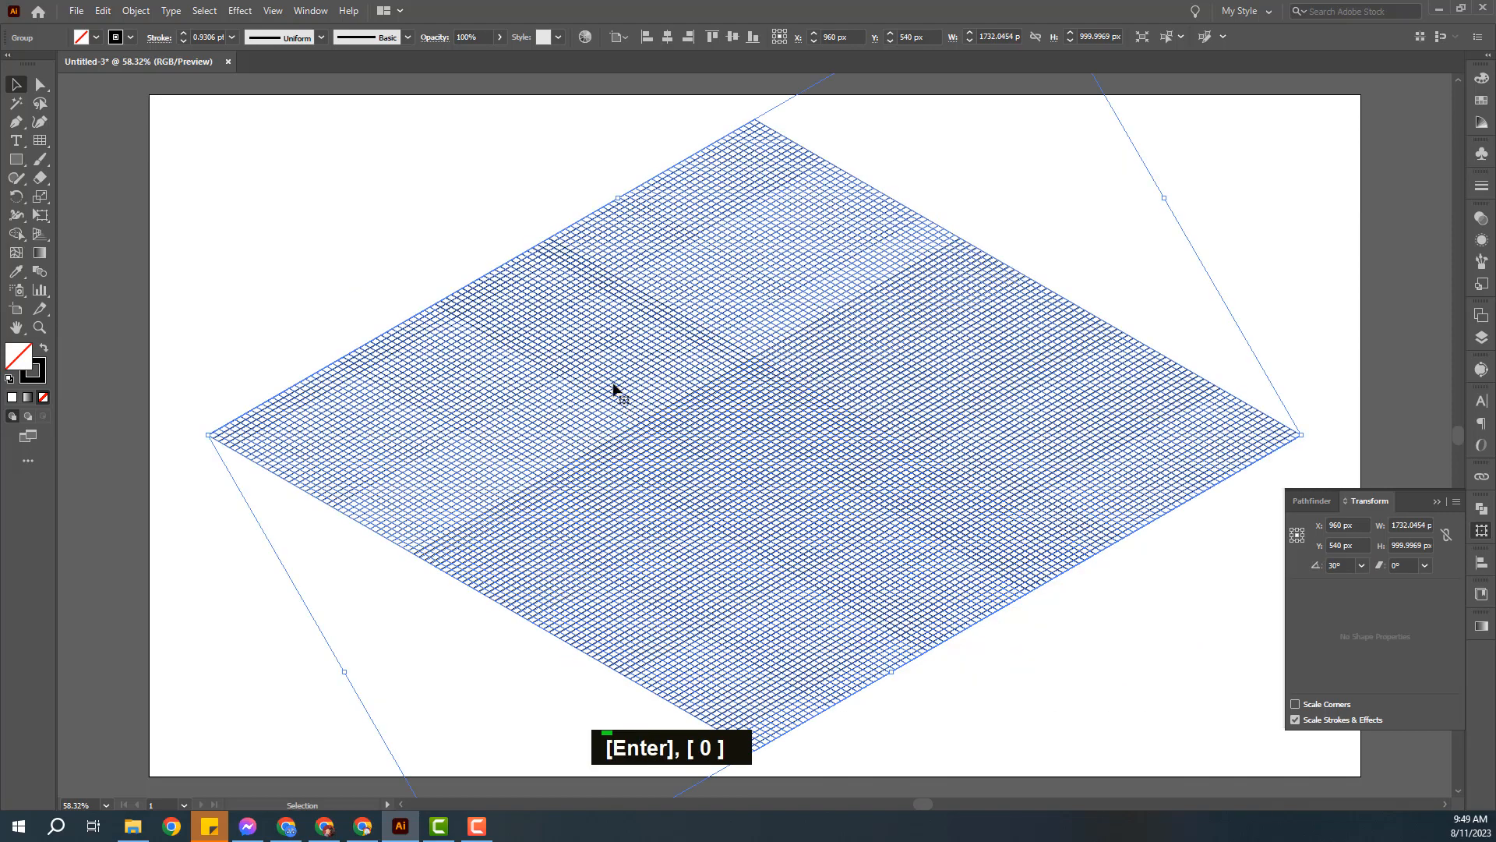
pyautogui.click(328, 324)
pyautogui.click(467, 440)
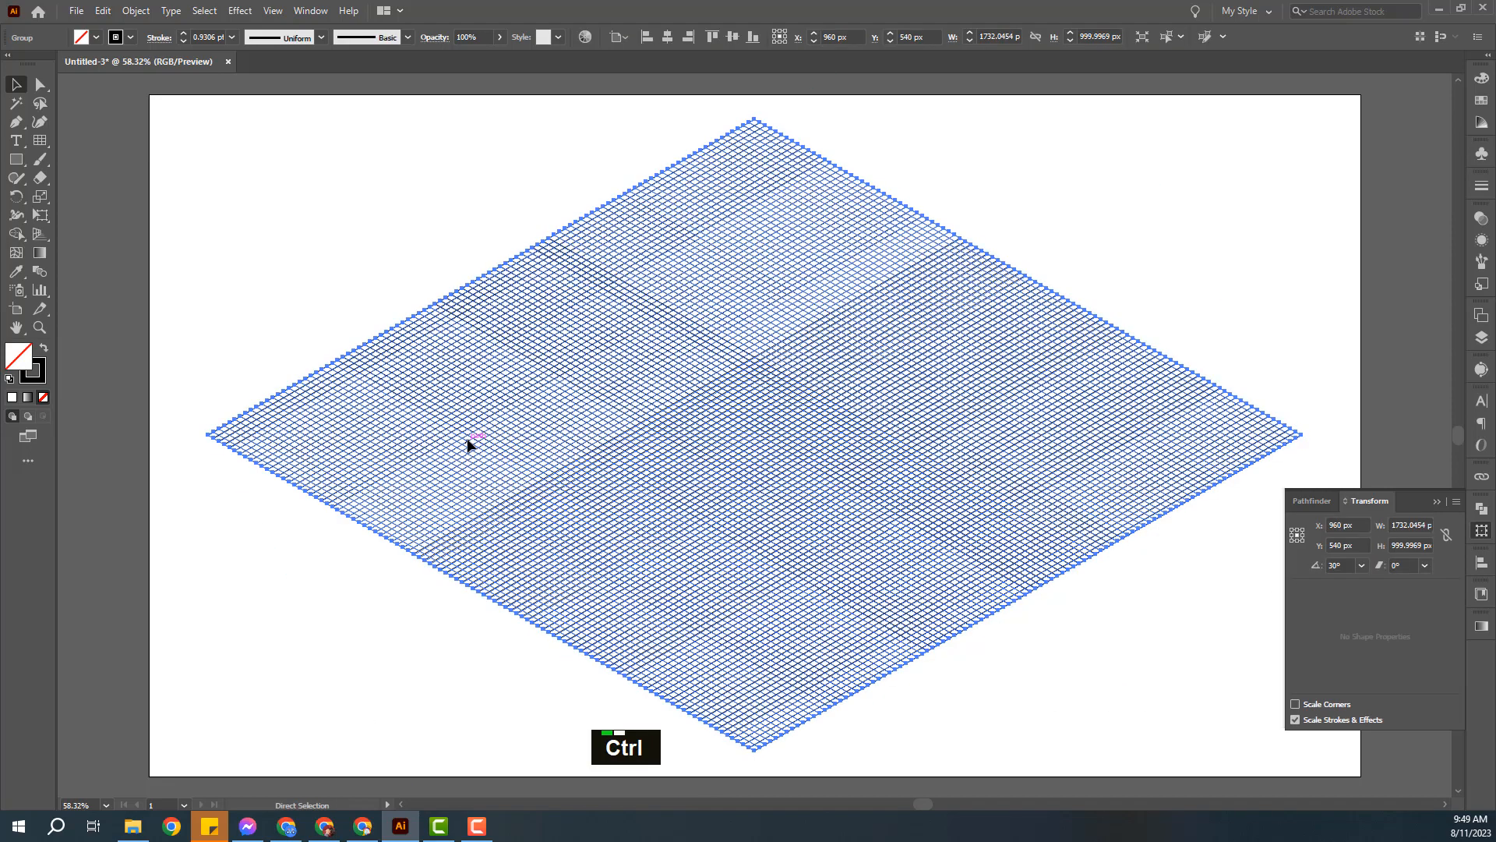
# - Draw a vertical line segment about 21 px long running through the isometric grid's leftmost corner point
pyautogui.hotkey('ctrl', '+')
pyautogui.hotkey('ctrl', '+')
pyautogui.hotkey('ctrl', '+')
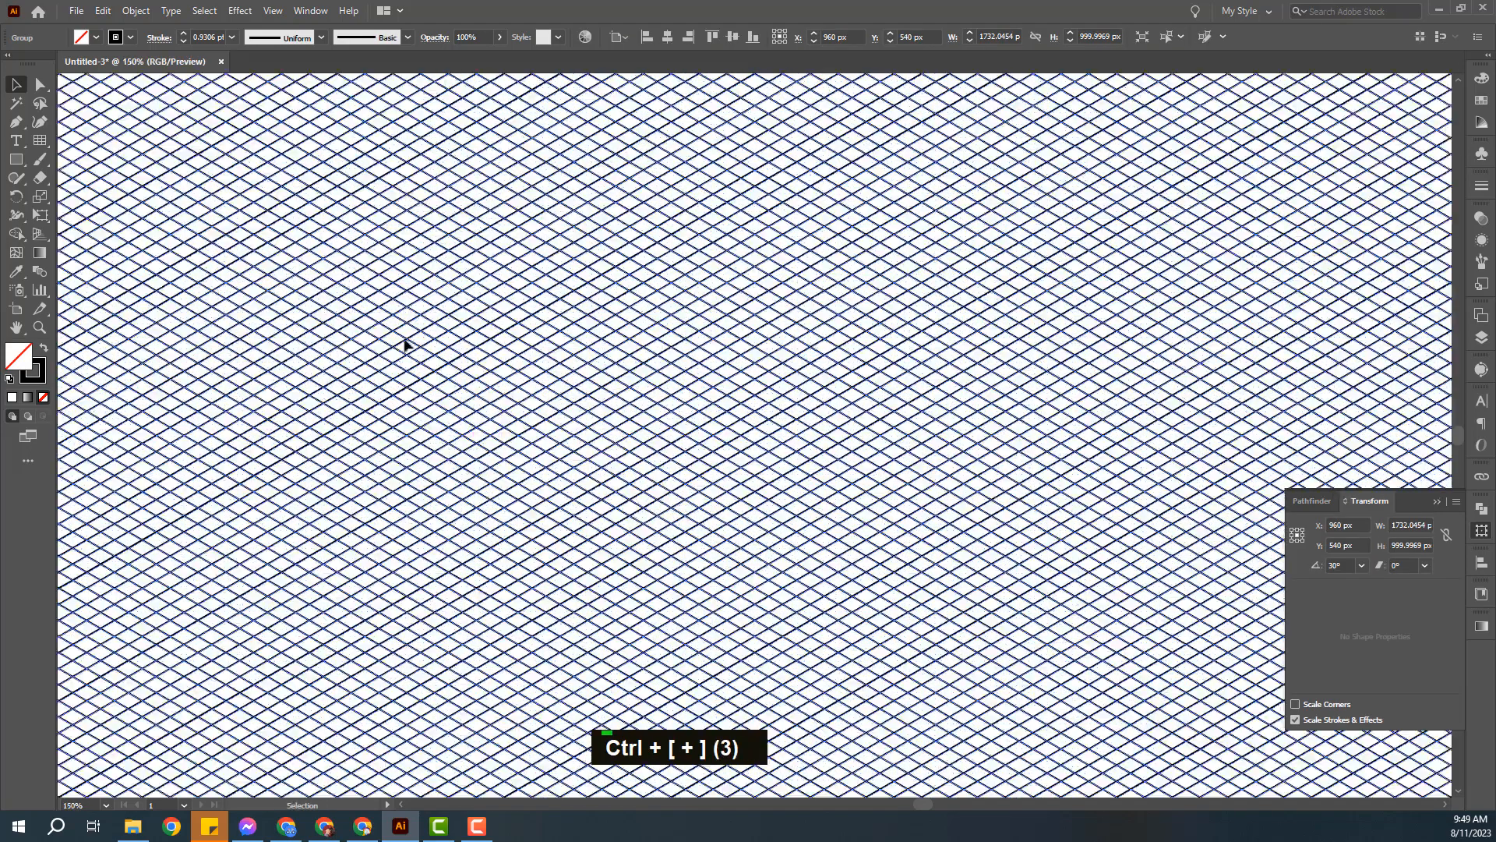
pyautogui.moveTo(157, 465); pyautogui.dragTo(672, 462)
pyautogui.moveTo(285, 505); pyautogui.dragTo(467, 511)
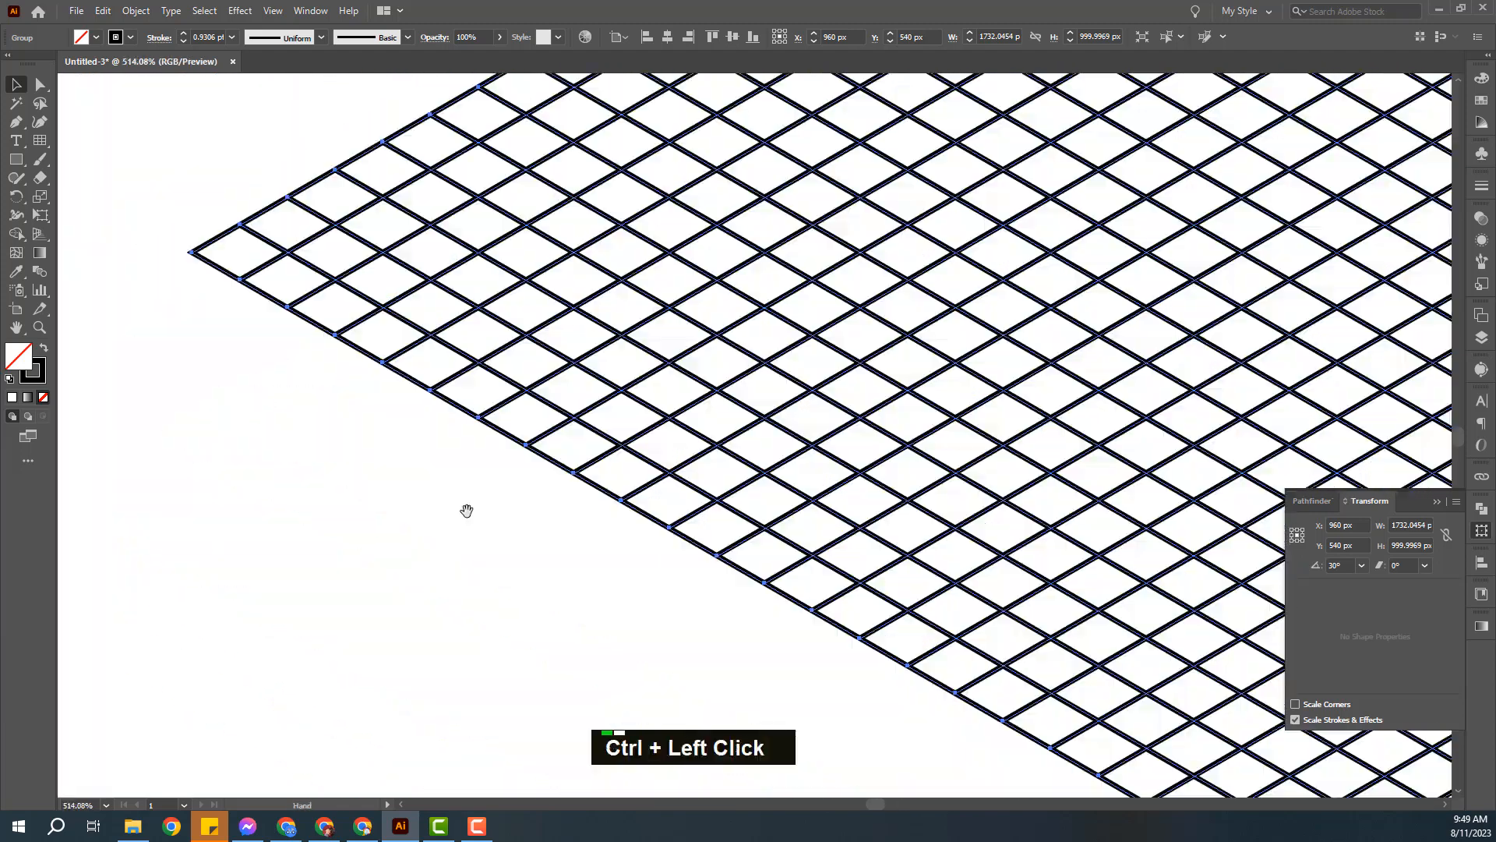
pyautogui.moveTo(332, 465); pyautogui.dragTo(399, 609)
pyautogui.moveTo(255, 380); pyautogui.dragTo(479, 541)
pyautogui.moveTo(338, 418); pyautogui.dragTo(371, 606)
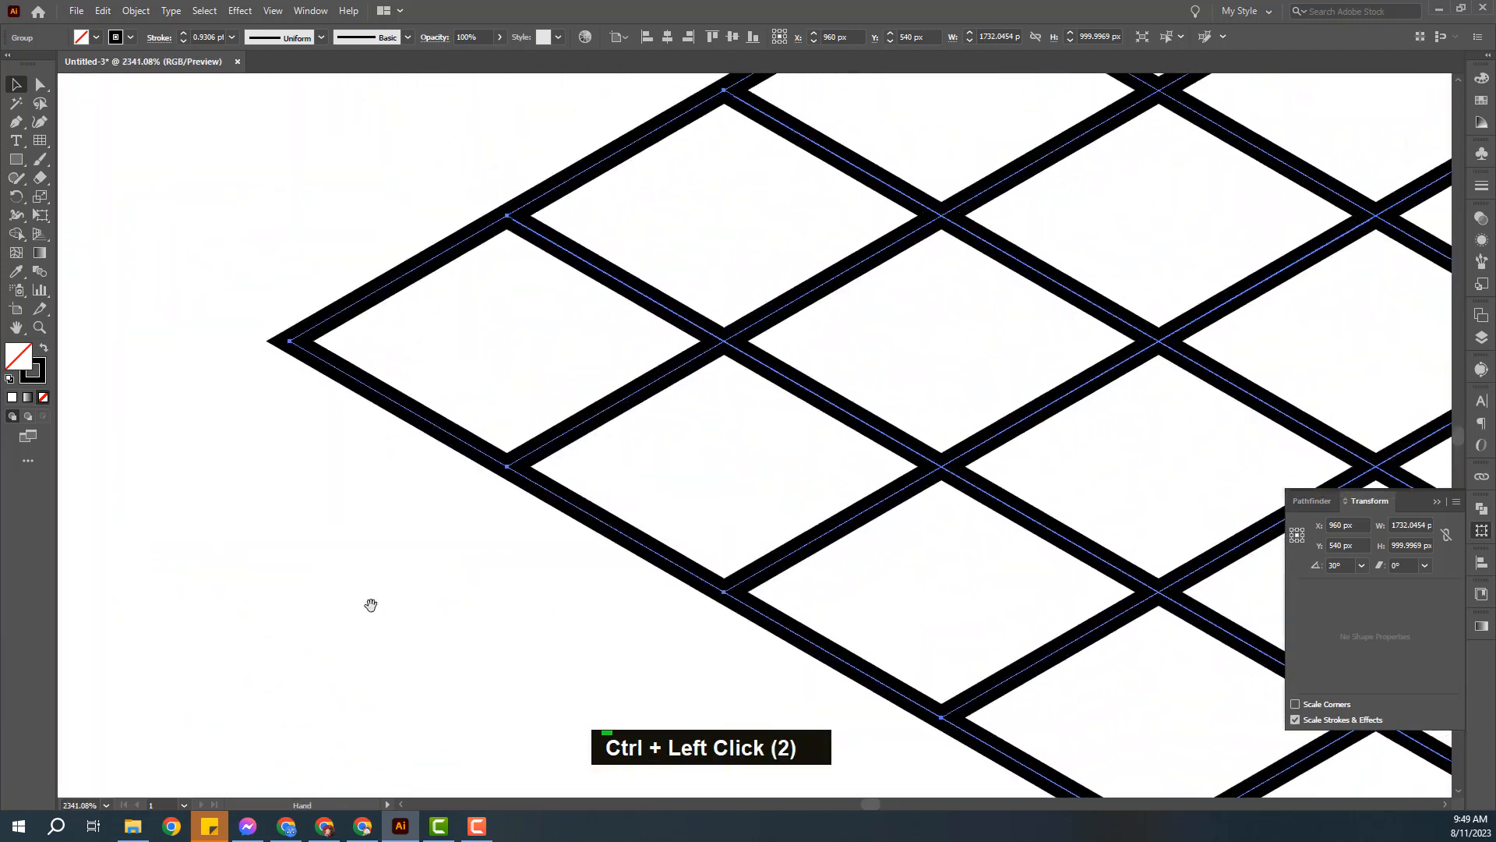
pyautogui.click(40, 140)
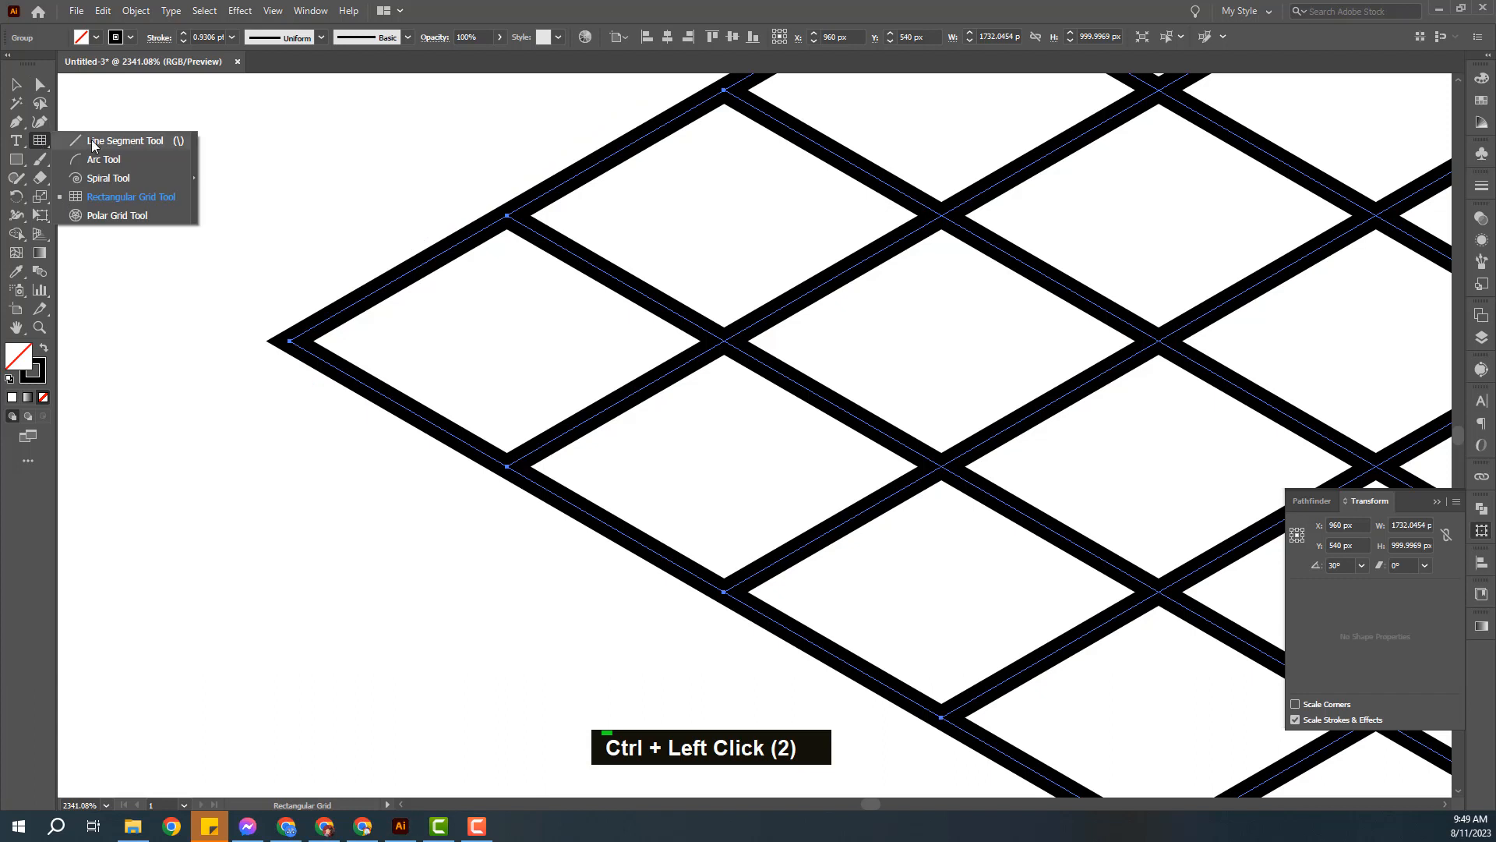
pyautogui.click(93, 143)
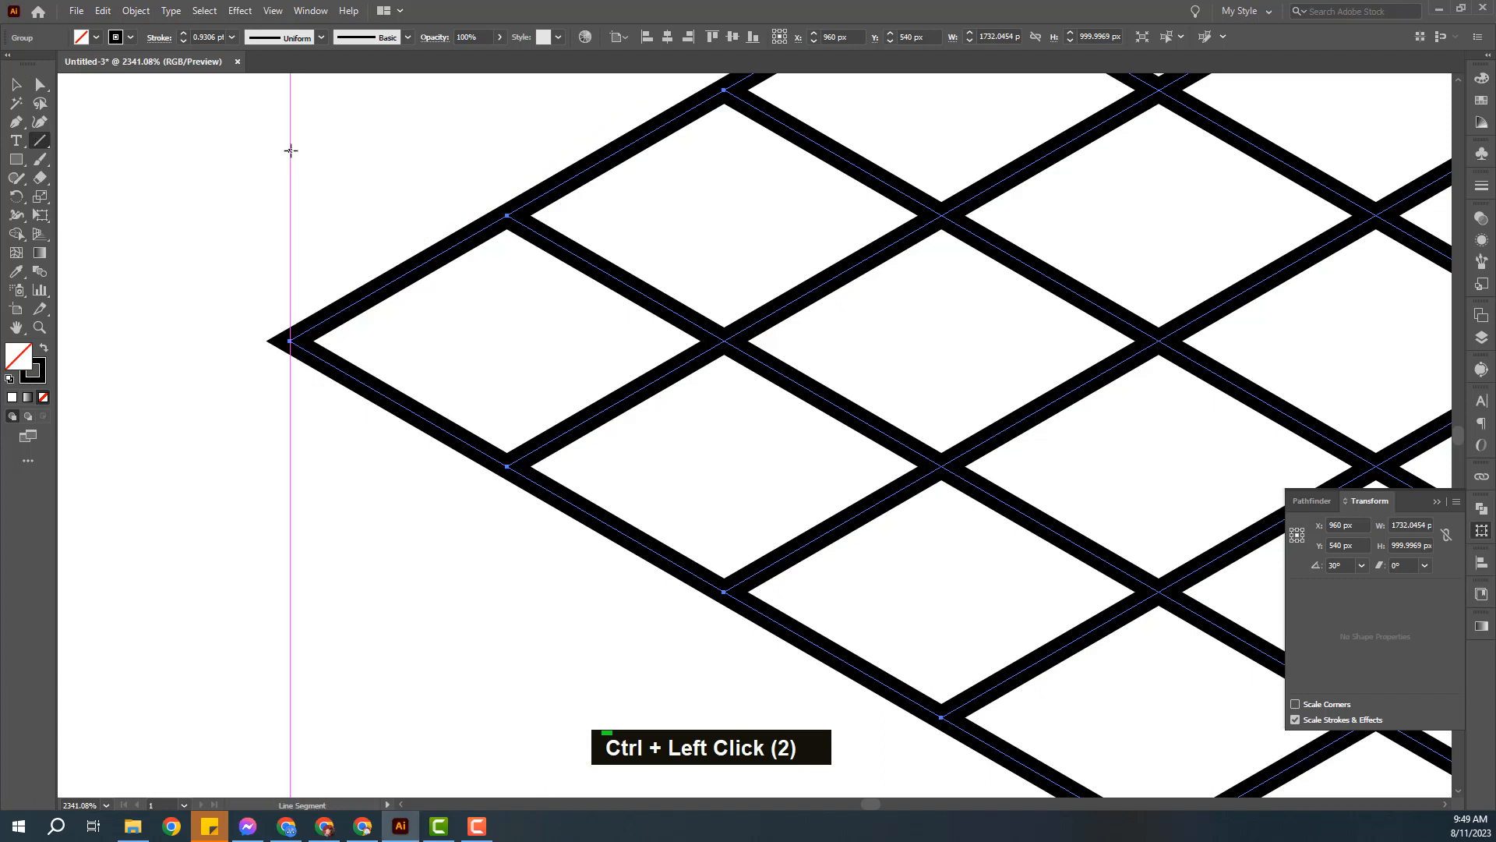
pyautogui.moveTo(290, 150); pyautogui.dragTo(311, 683)
pyautogui.click(276, 13)
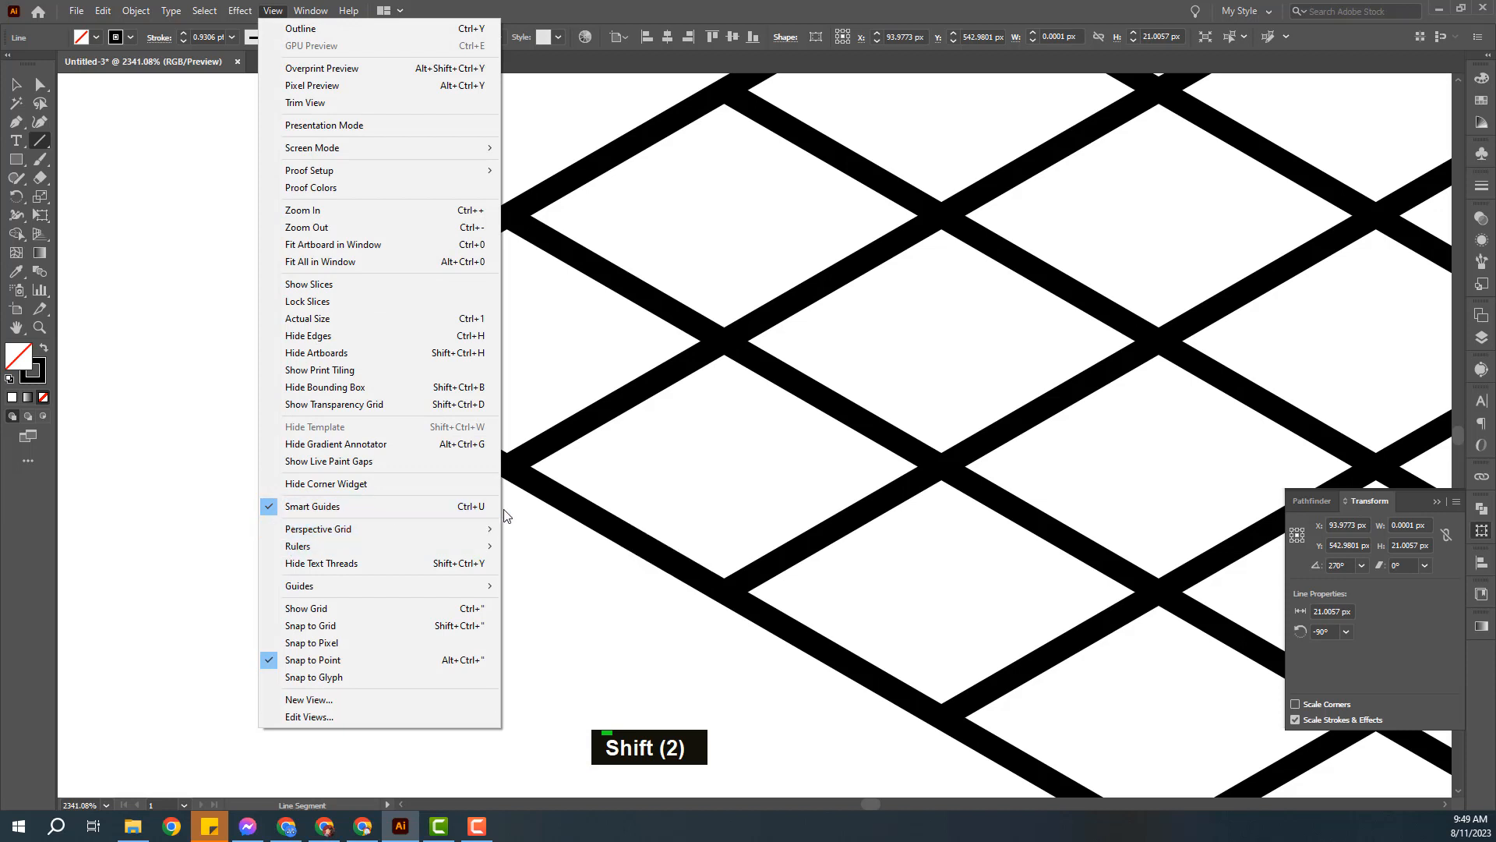
pyautogui.click(267, 13)
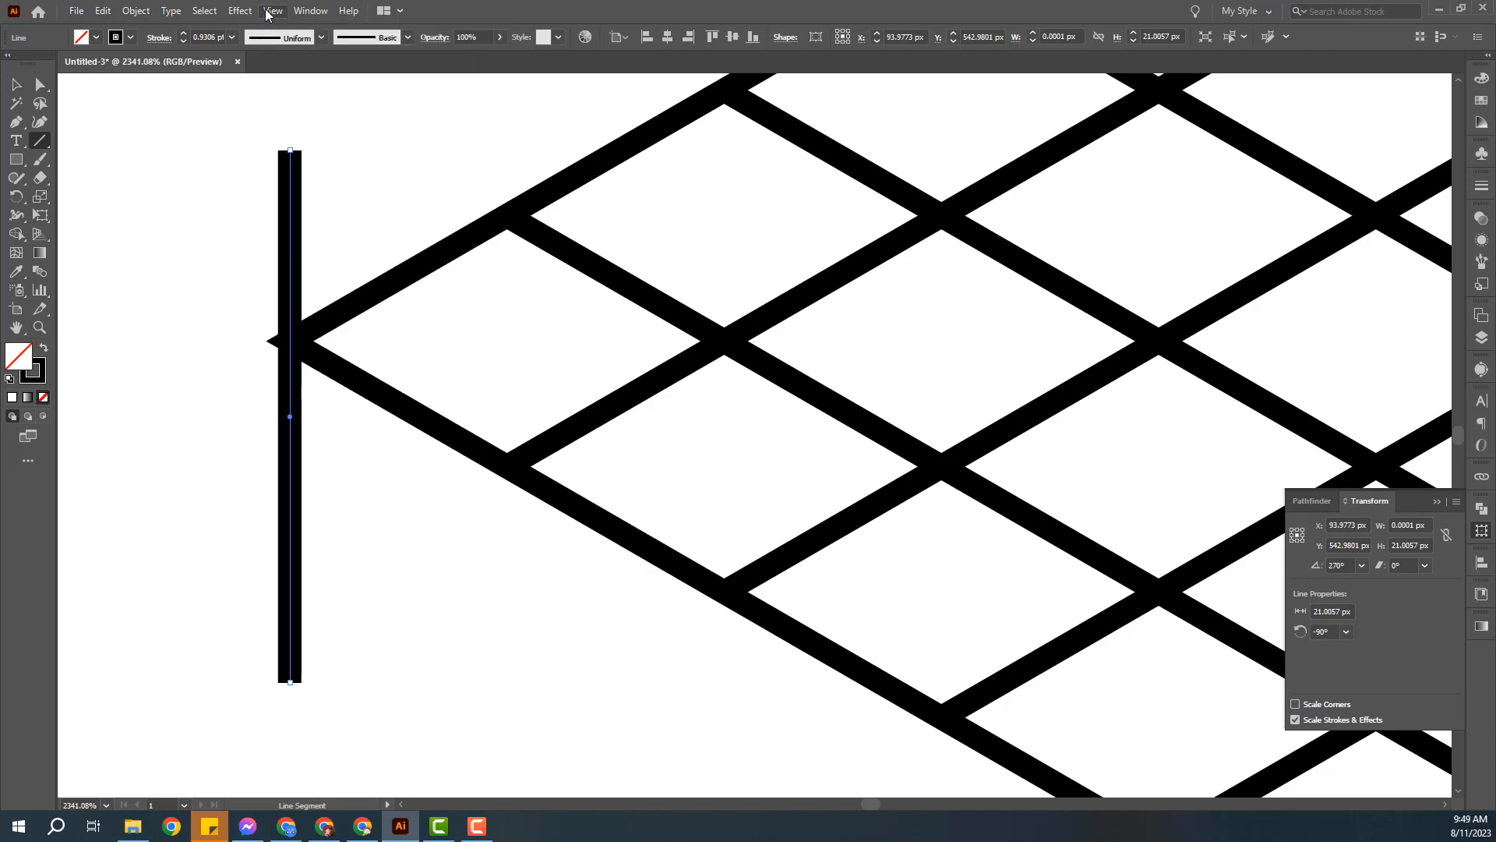
# - Center the vertical line on the grid's leftmost corner and duplicate it onto the neighboring column of intersections
pyautogui.click(17, 86)
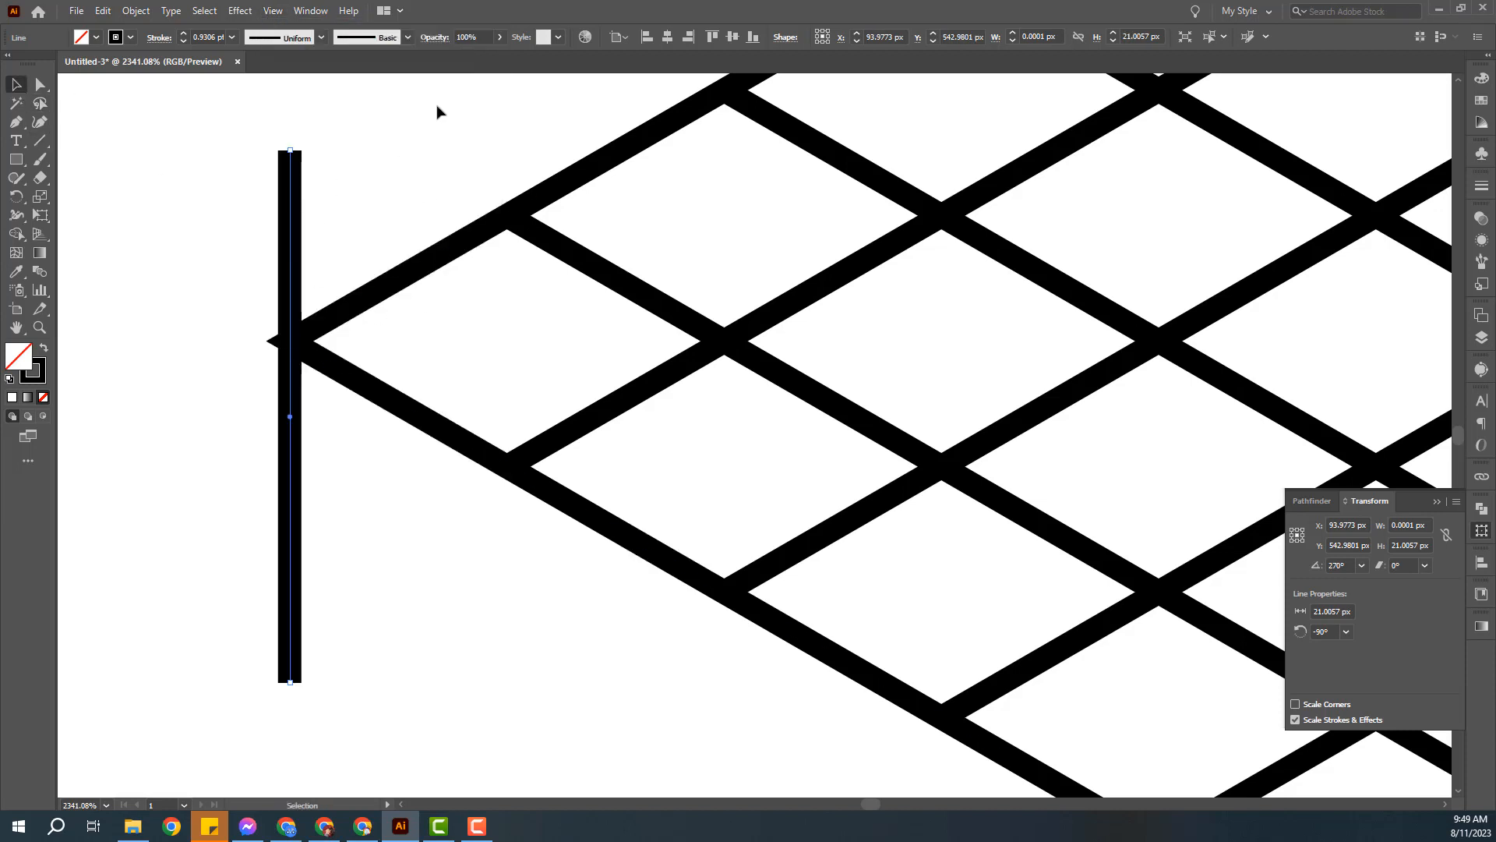
pyautogui.moveTo(292, 418); pyautogui.dragTo(555, 268)
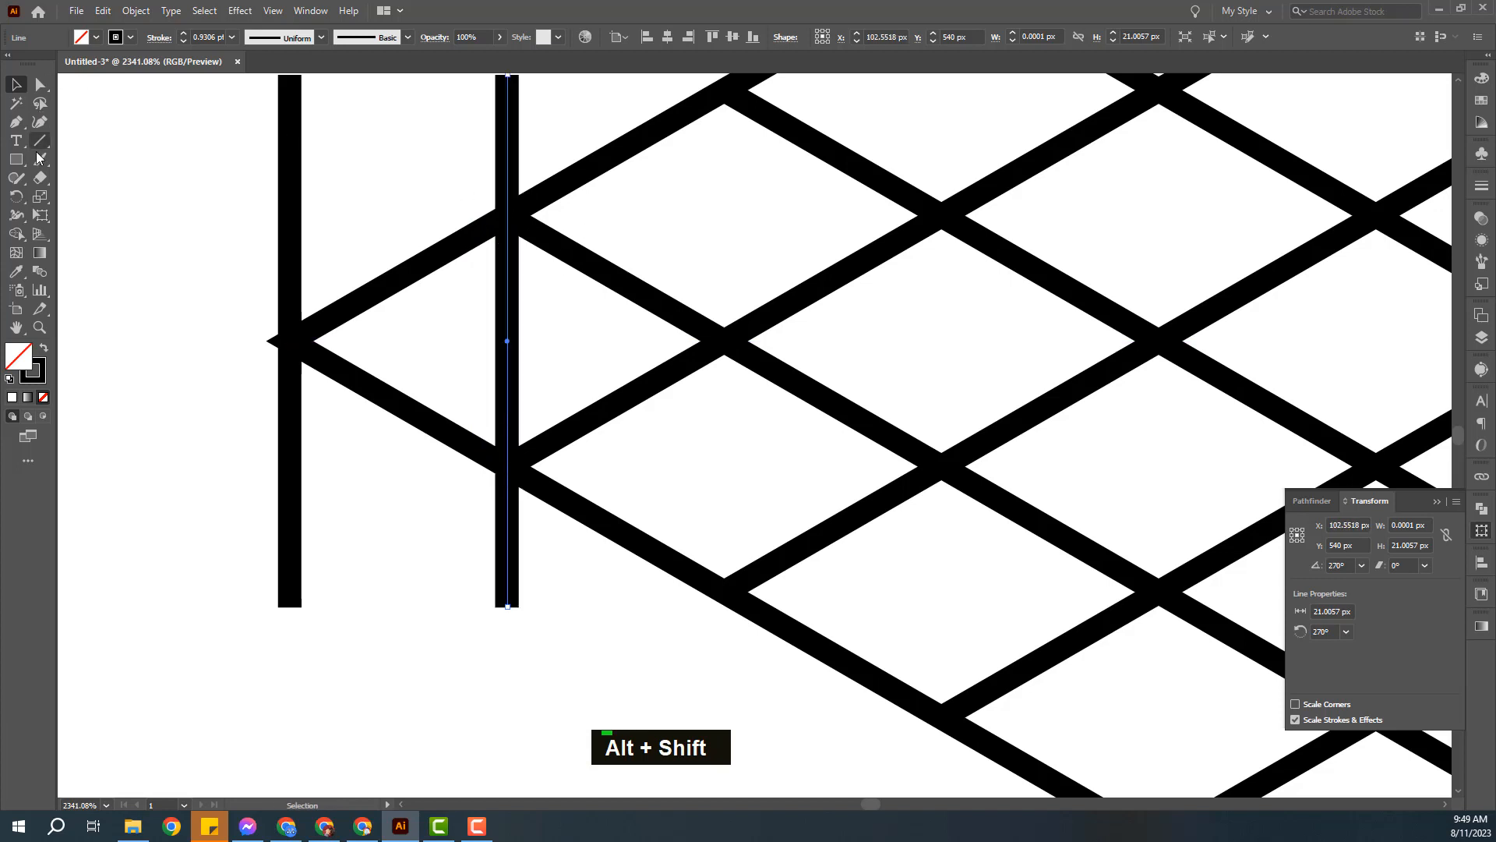
pyautogui.click(16, 195)
pyautogui.click(16, 83)
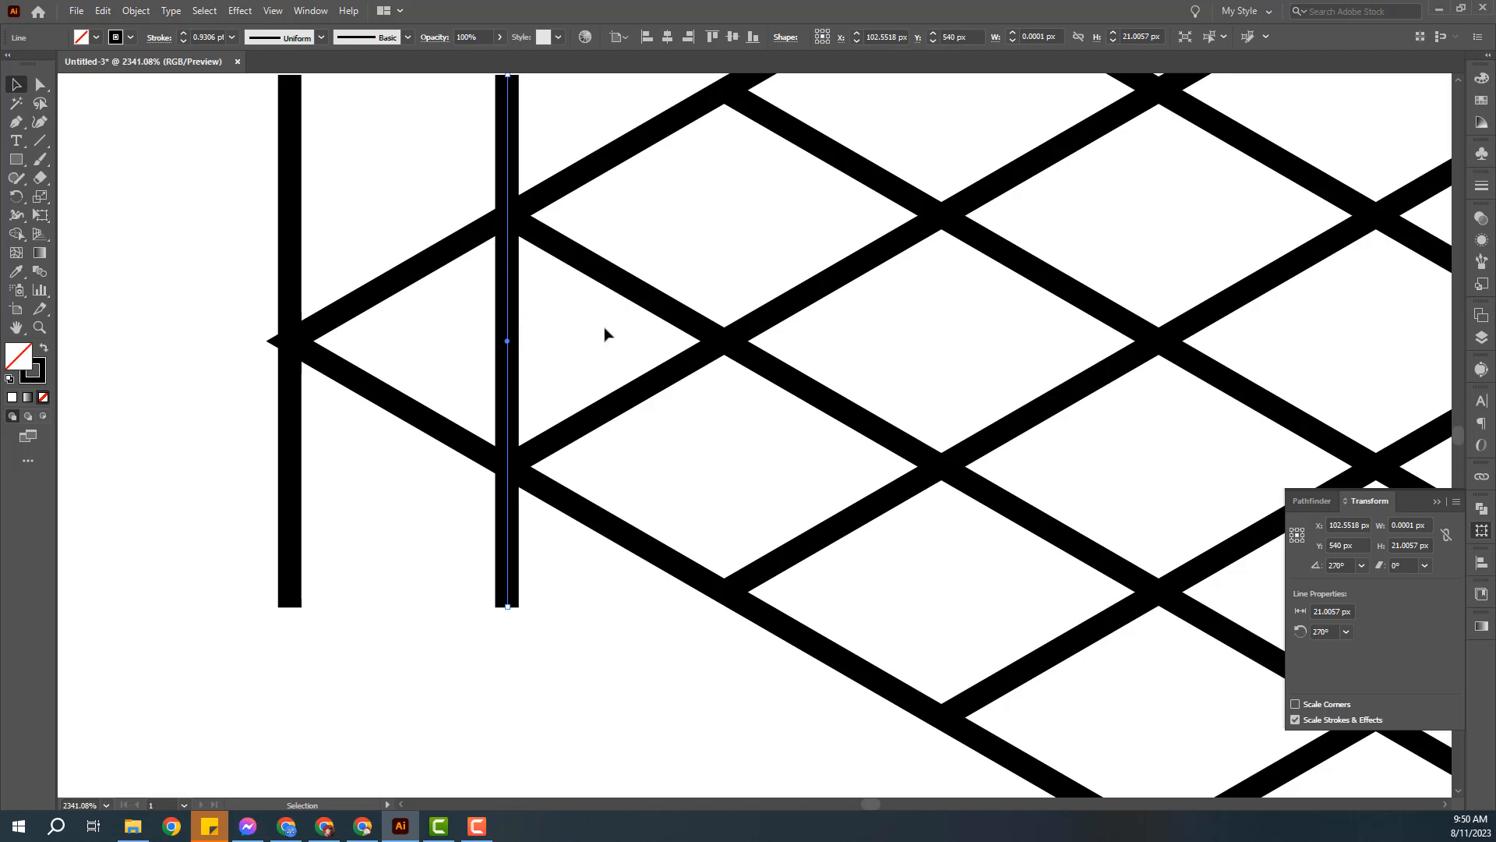
# - Repeat the vertical line's duplication across every column of intersections up to the isometric grid's rightmost corner, then deselect
pyautogui.press('ctrl')
pyautogui.hotkey('ctrl', 'd')
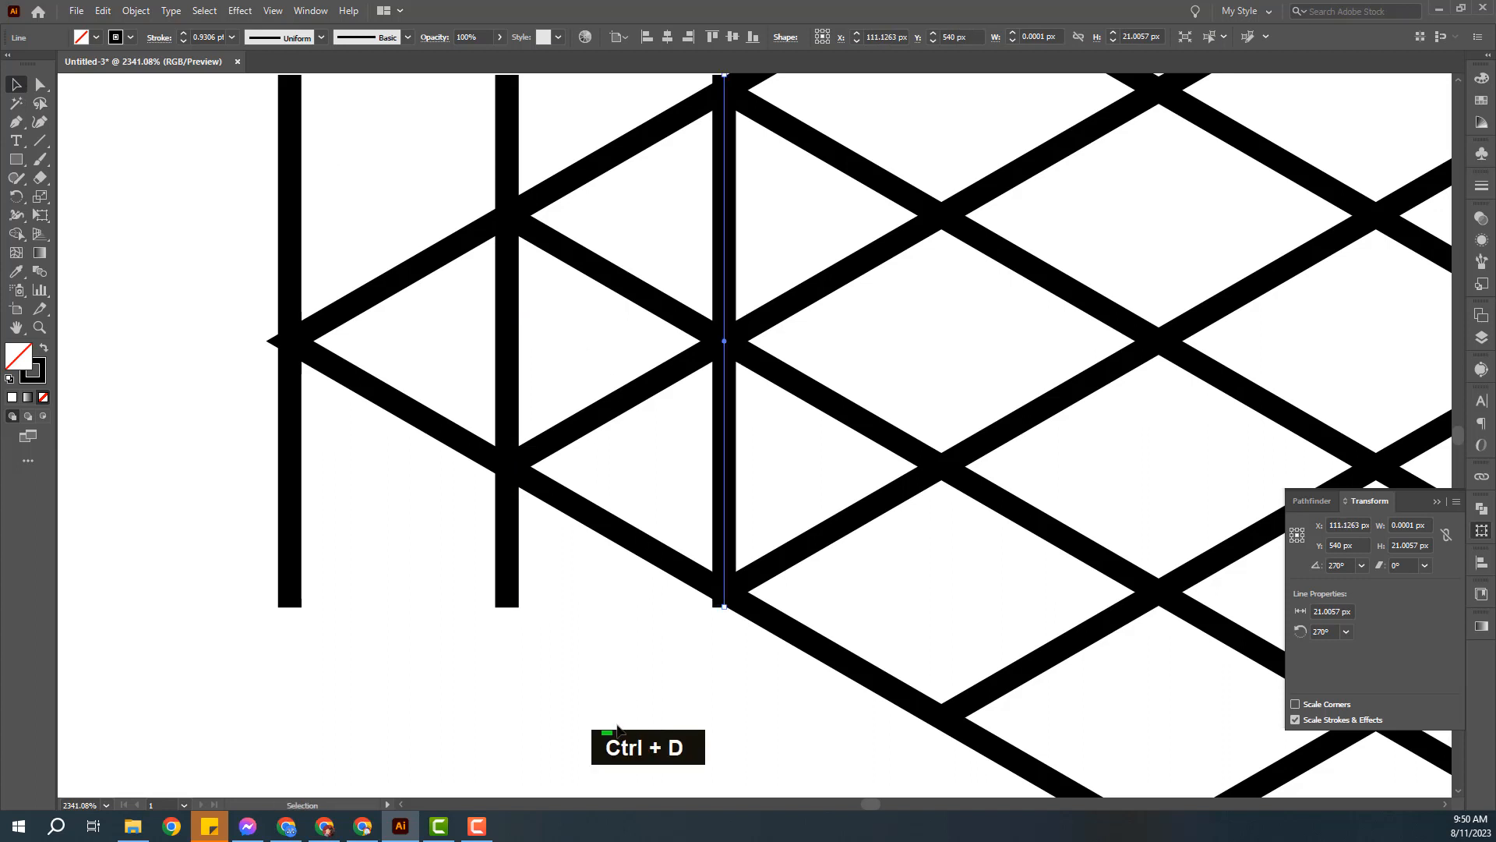
pyautogui.hotkey('ctrl', '-')
pyautogui.hotkey('ctrl', '-')
pyautogui.hotkey('ctrl', '-')
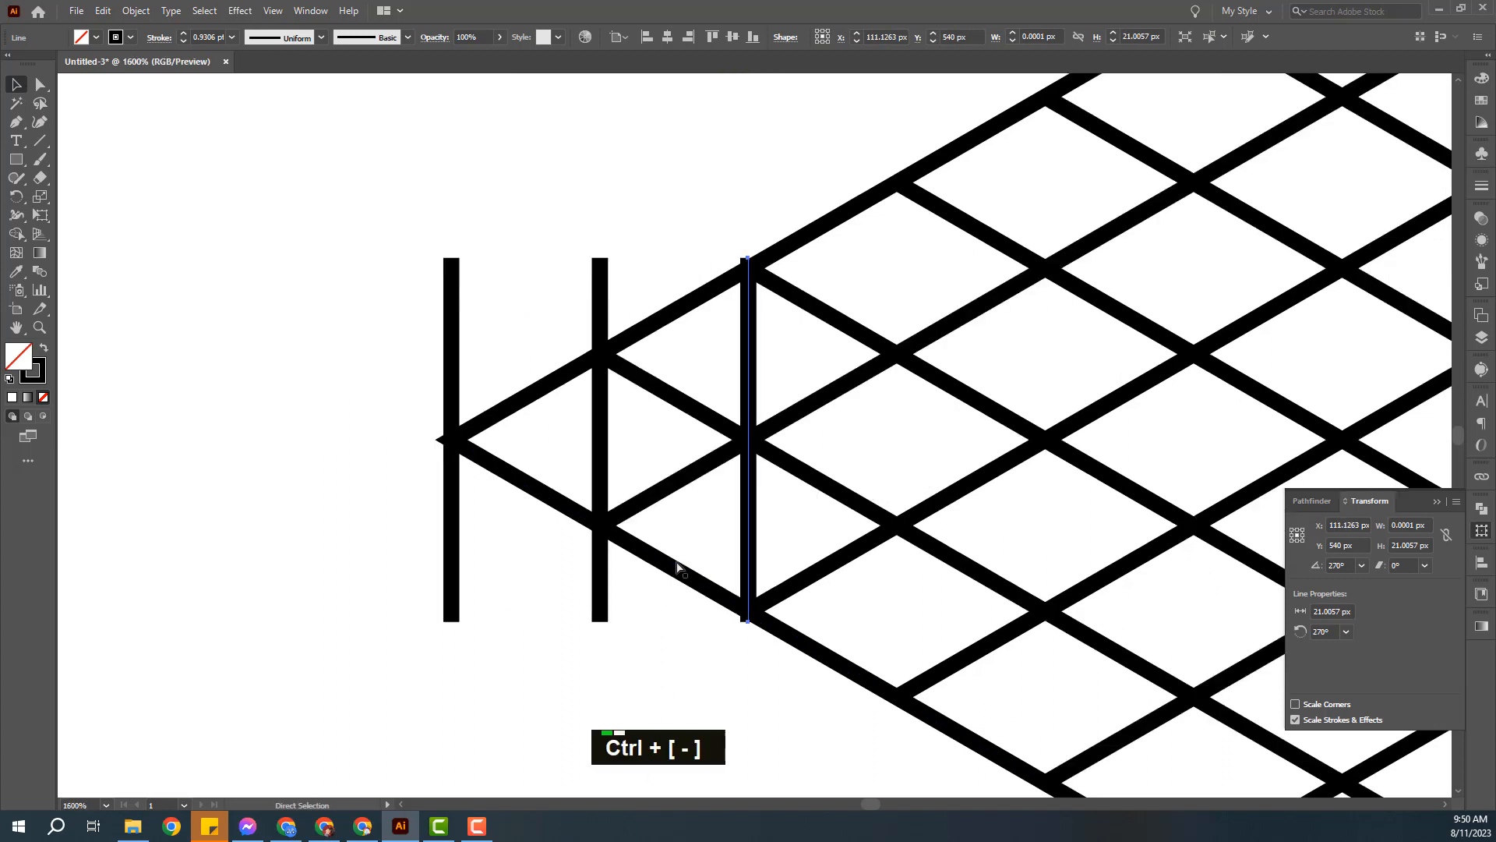
pyautogui.press('space')
pyautogui.moveTo(764, 447); pyautogui.dragTo(336, 427)
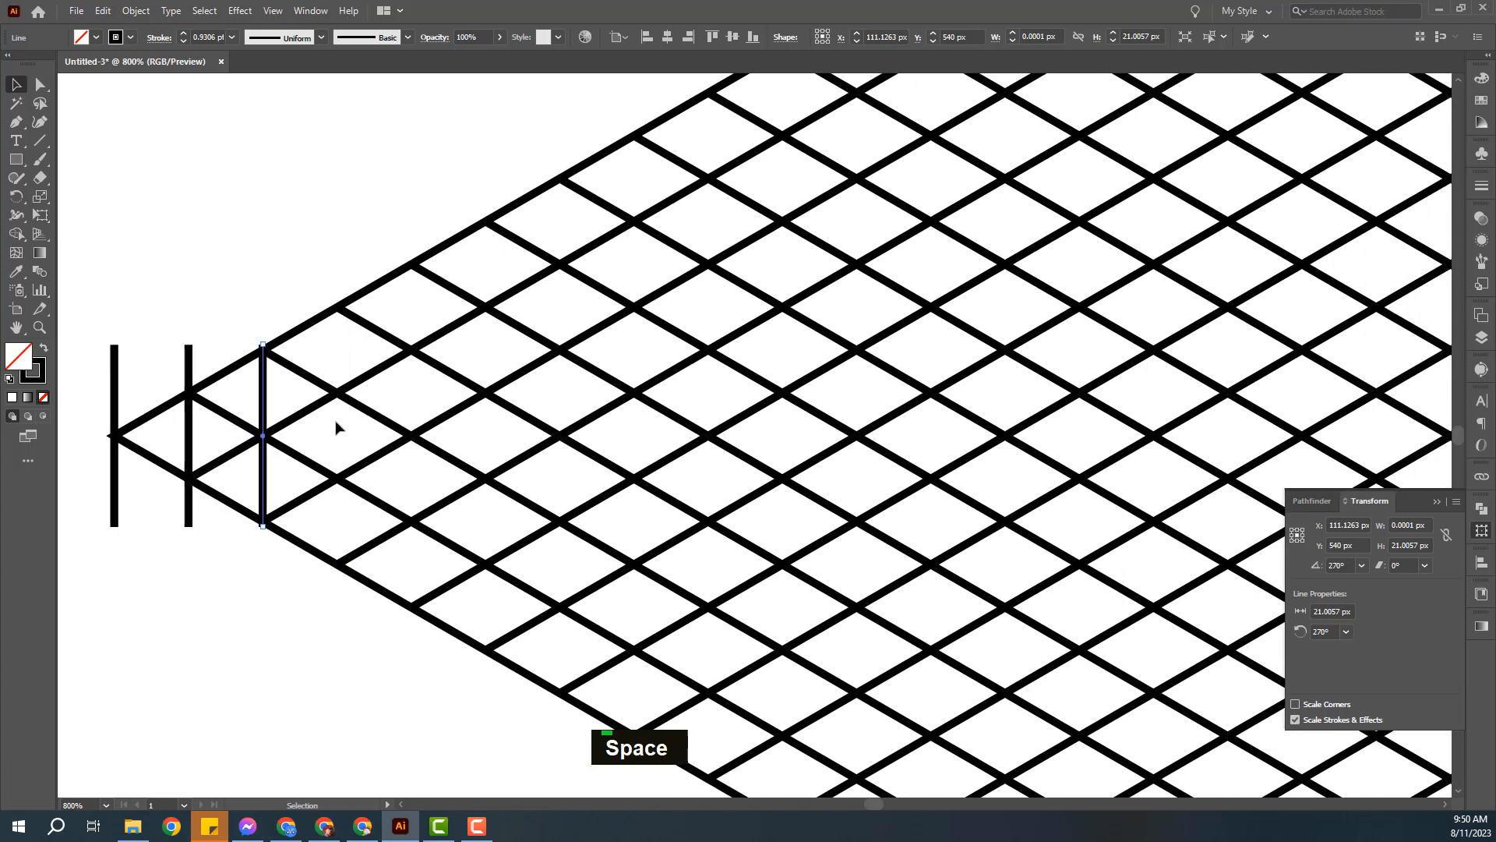
pyautogui.hotkey('ctrl', 'd')
pyautogui.hotkey('ctrl', 'd')
pyautogui.hotkey('ctrl', 'd')
pyautogui.hotkey('ctrl', 'd')
pyautogui.hotkey('ctrl', 'd')
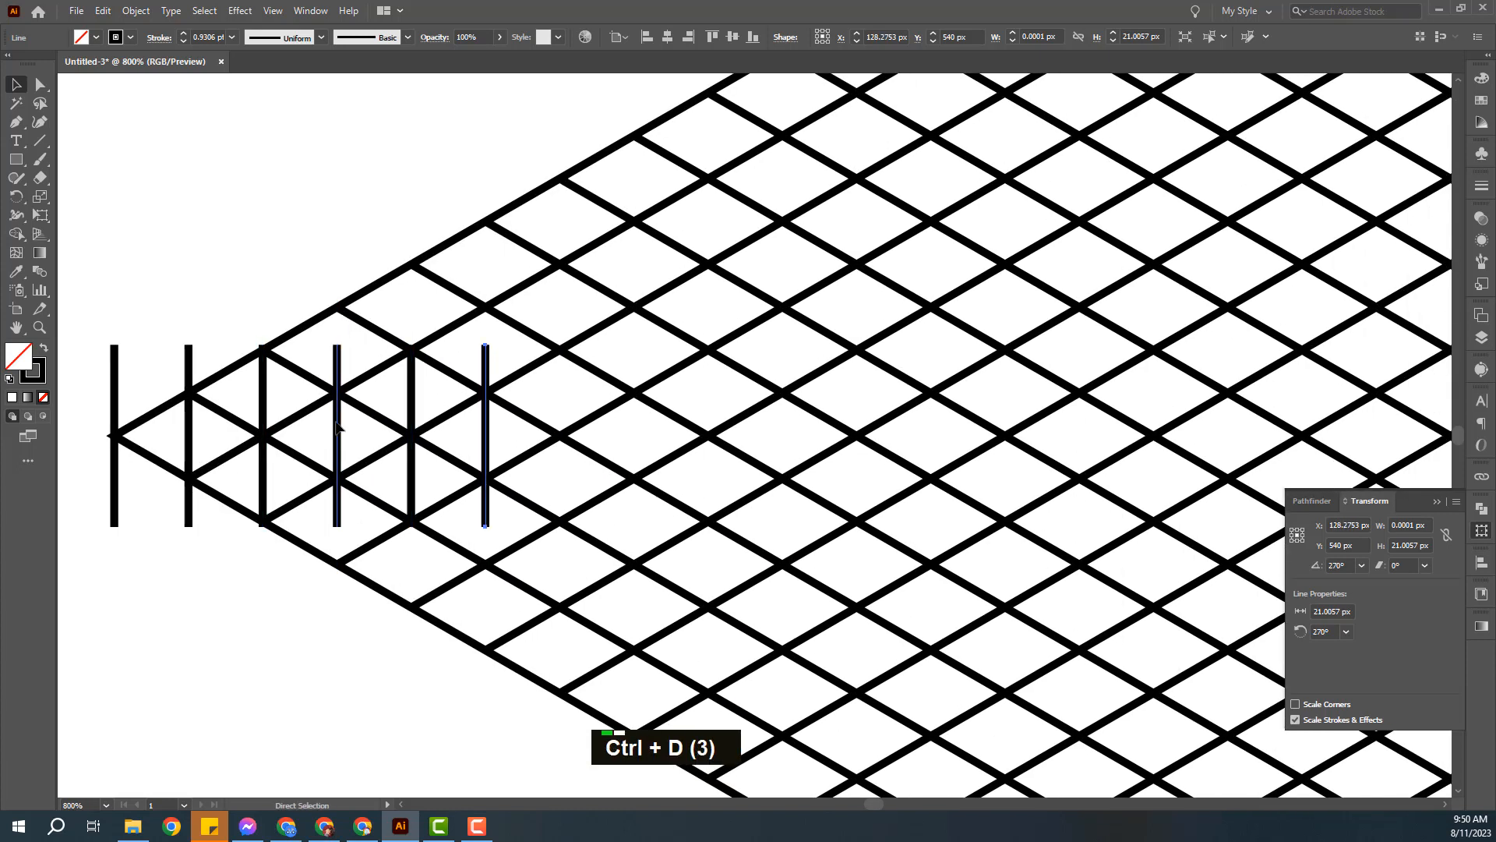
pyautogui.hotkey('ctrl', 'd')
pyautogui.hotkey('ctrl', 'd')
pyautogui.hotkey('ctrl', 'd')
pyautogui.hotkey('ctrl', '-')
pyautogui.hotkey('ctrl', '-')
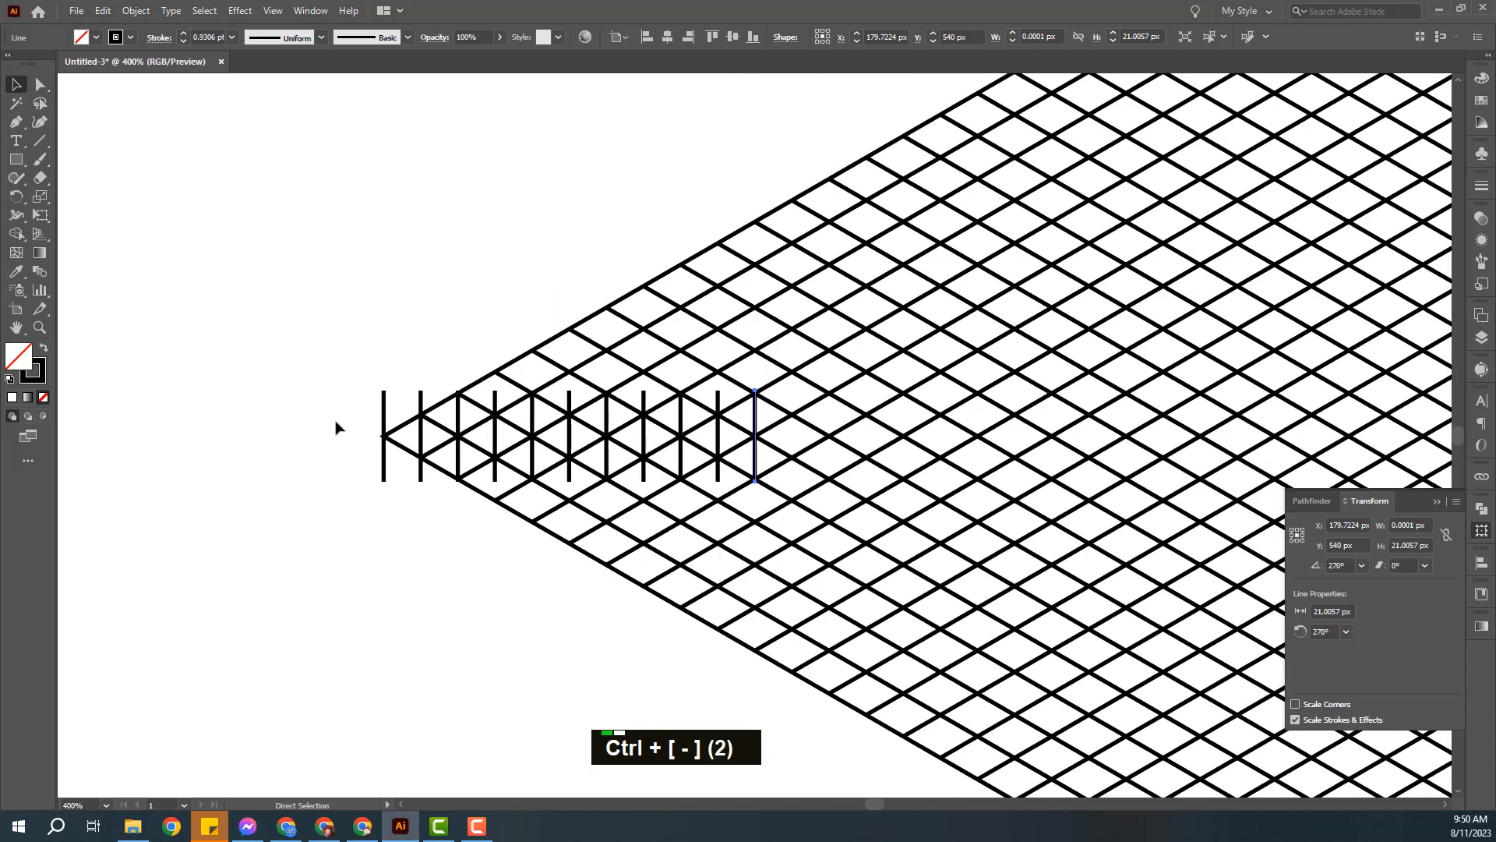
pyautogui.hotkey('ctrl', 'd')
pyautogui.hotkey('ctrl', 'd')
pyautogui.hotkey('ctrl', 'd')
pyautogui.hotkey('ctrl', 'd')
pyautogui.hotkey('ctrl', 'd')
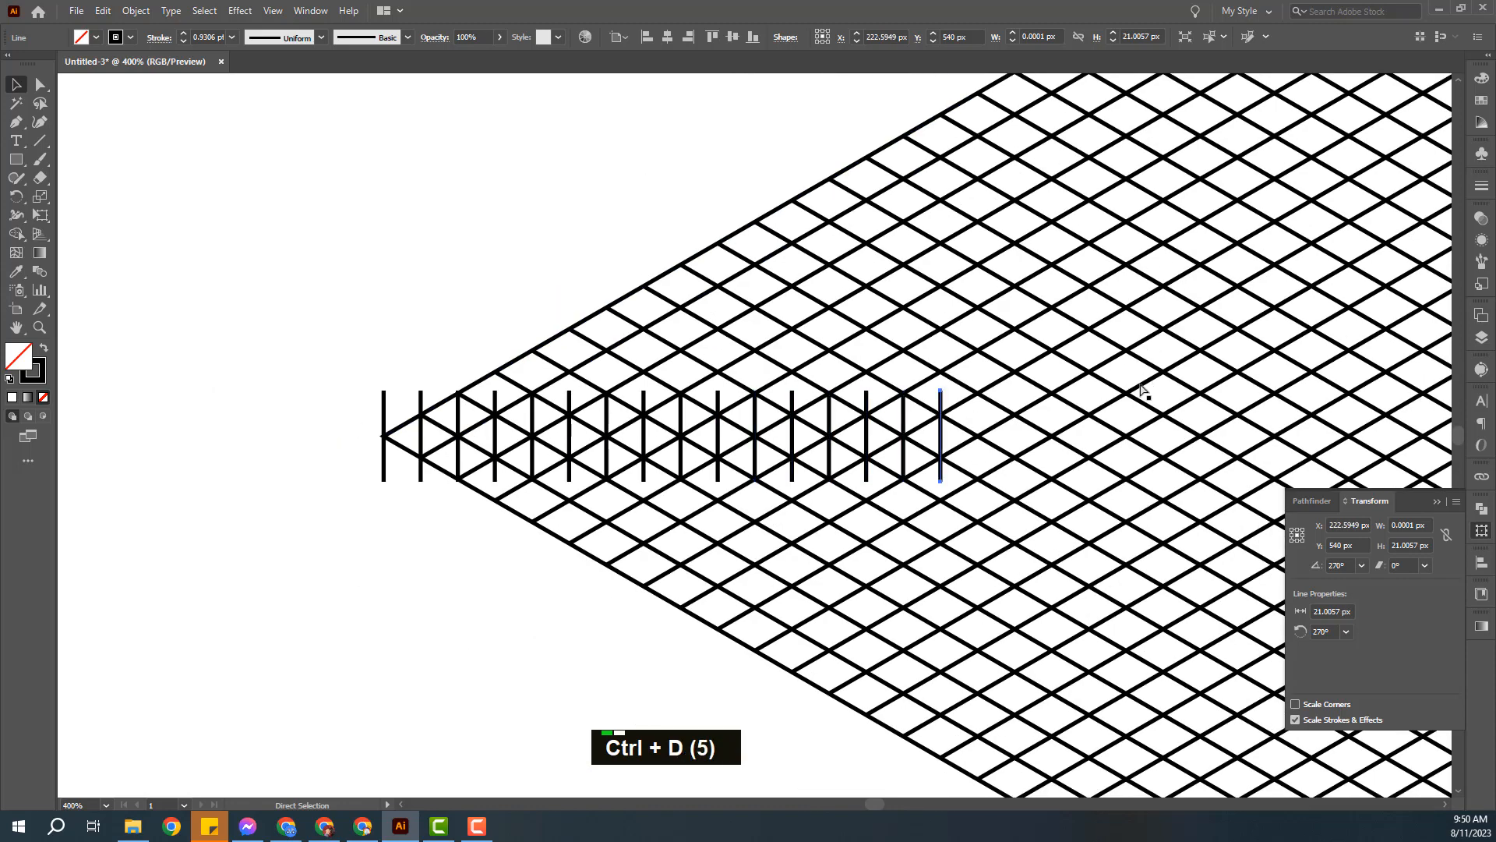
pyautogui.hotkey('ctrl', 'd')
pyautogui.hotkey('ctrl', 'd')
pyautogui.hotkey('ctrl', 'd')
pyautogui.moveTo(1192, 383); pyautogui.dragTo(147, 402)
pyautogui.hotkey('ctrl', '-')
pyautogui.hotkey('ctrl', '-')
pyautogui.hotkey('ctrl', '-')
pyautogui.hotkey('ctrl', '-')
pyautogui.hotkey('ctrl', '-')
pyautogui.hotkey('ctrl', '-')
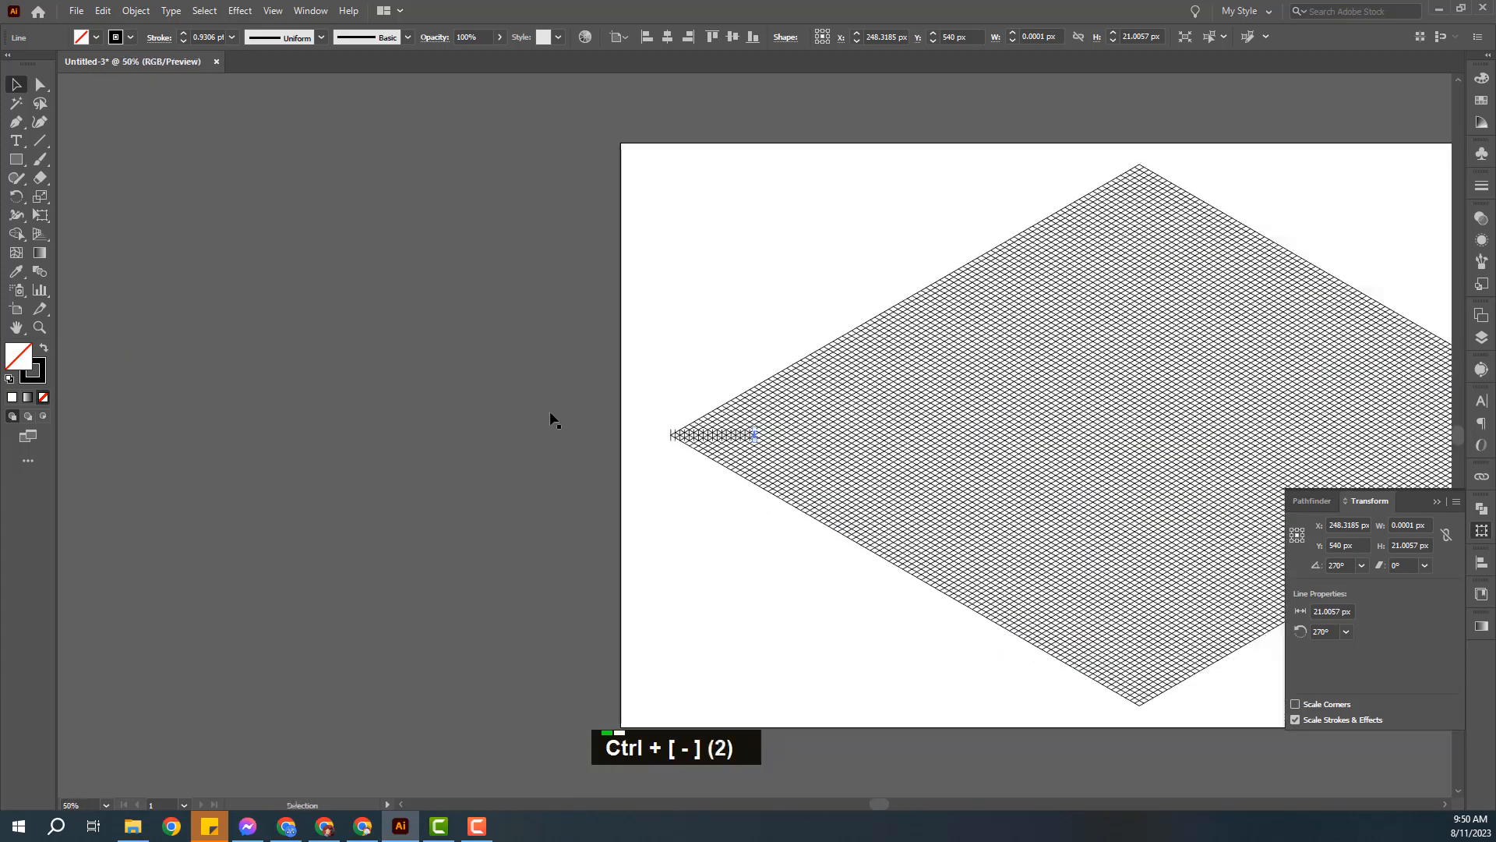
pyautogui.moveTo(1059, 478); pyautogui.dragTo(957, 477)
pyautogui.moveTo(708, 476); pyautogui.dragTo(446, 476)
pyautogui.hotkey('ctrl', '-')
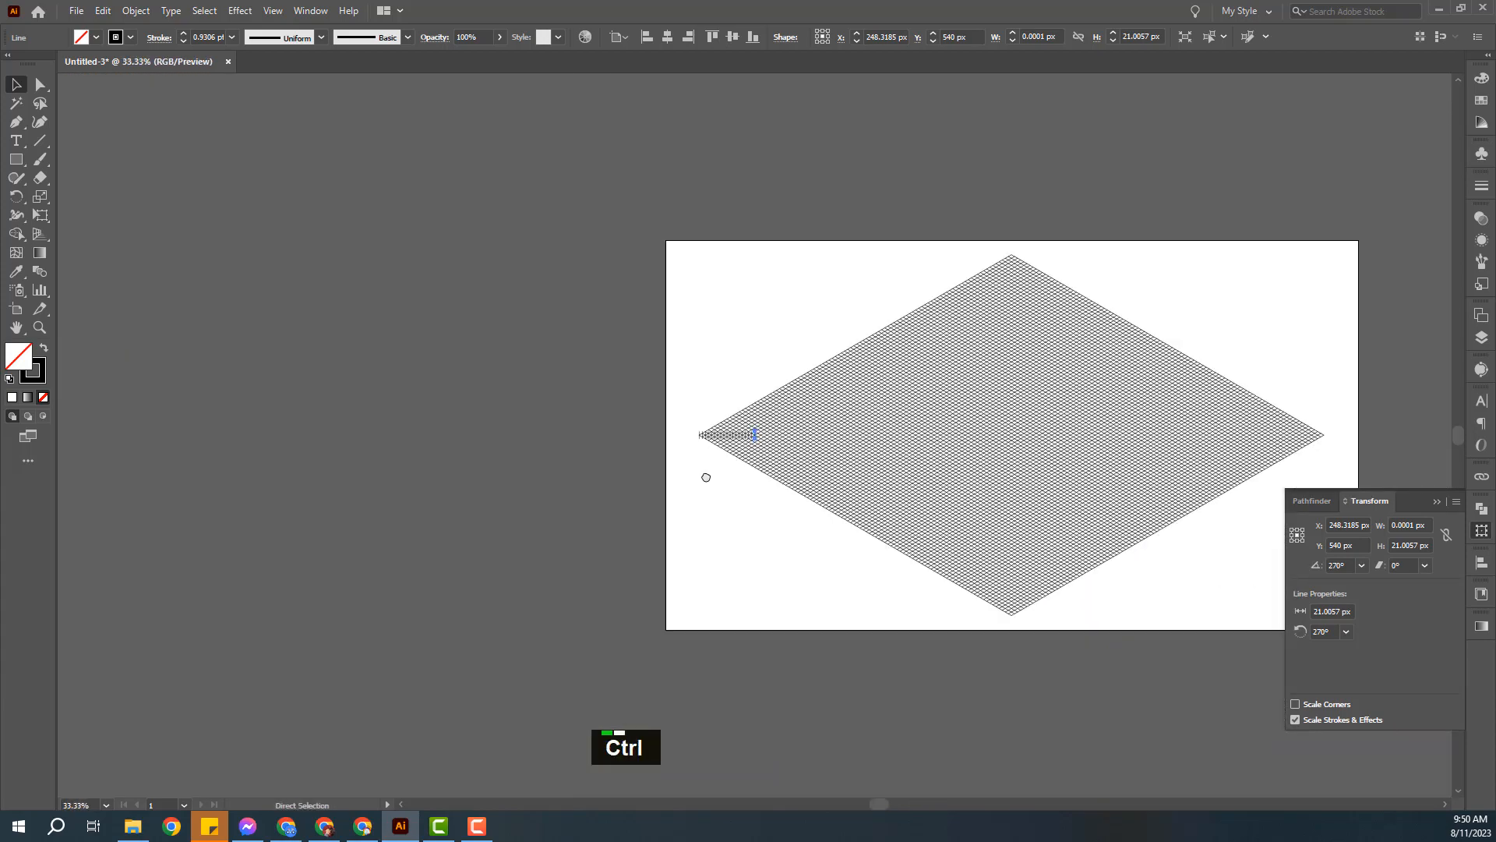
pyautogui.hotkey('ctrl', 'd')
pyautogui.hotkey('ctrl', 'd')
pyautogui.hotkey('ctrl', 'd')
pyautogui.hotkey('ctrl', 'd')
pyautogui.hotkey('ctrl', 'd')
pyautogui.hotkey('ctrl', 'd')
pyautogui.hotkey('ctrl', 'd')
pyautogui.hotkey('ctrl', 'd')
pyautogui.hotkey('ctrl', 'd')
pyautogui.hotkey('ctrl', 'd')
pyautogui.hotkey('ctrl', 'd')
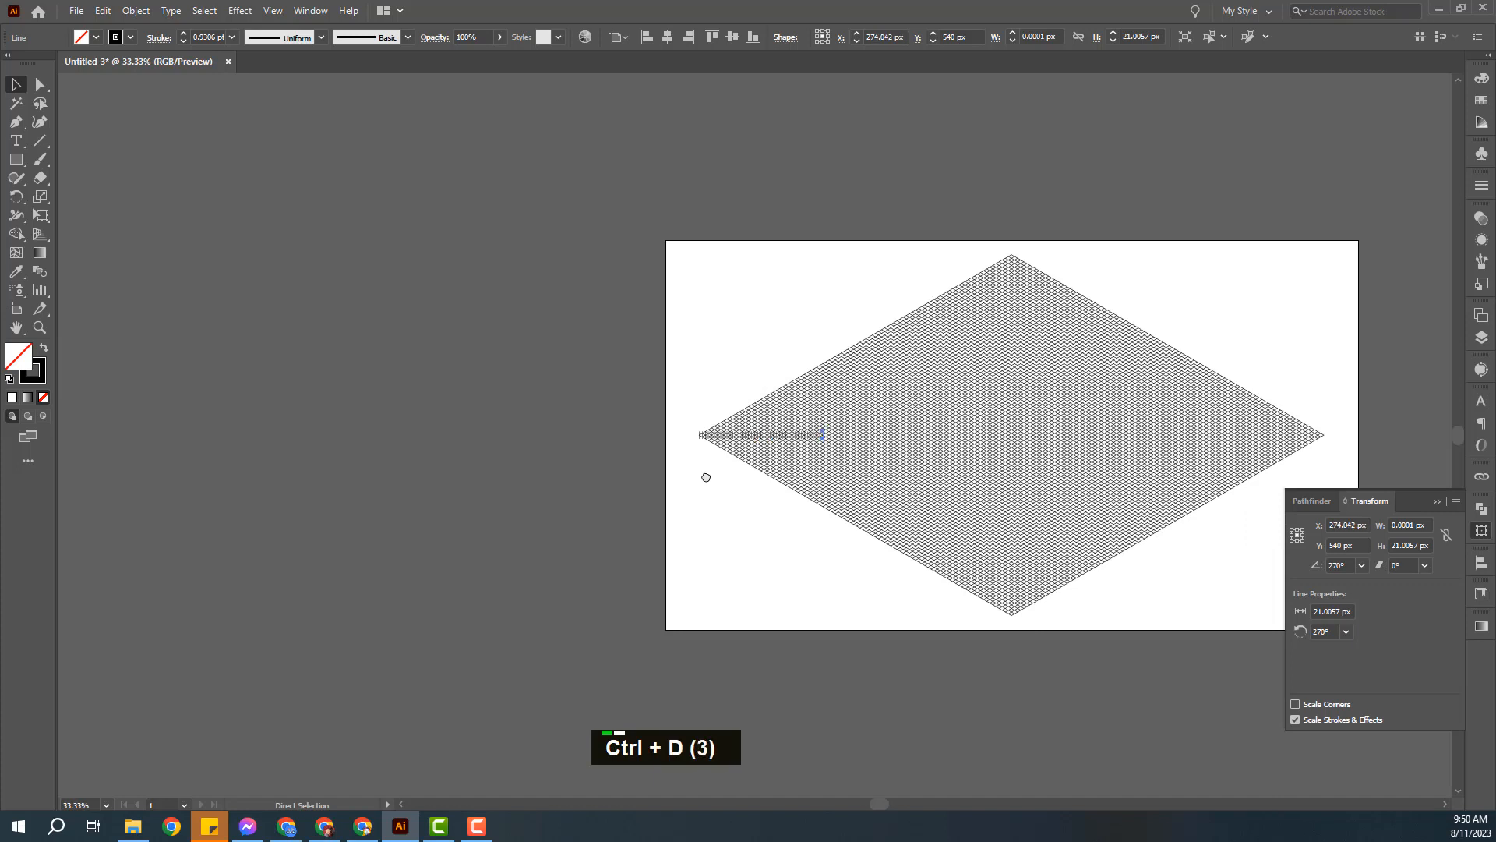
pyautogui.hotkey('ctrl', 'd')
pyautogui.hotkey('ctrl', 'd')
pyautogui.hotkey('ctrl', 'd')
pyautogui.hotkey('ctrl', 'd')
pyautogui.hotkey('ctrl', 'd')
pyautogui.hotkey('ctrl', 'd')
pyautogui.hotkey('ctrl', 'd')
pyautogui.hotkey('ctrl', 'd')
pyautogui.hotkey('ctrl', 'd')
pyautogui.hotkey('ctrl', 'd')
pyautogui.hotkey('ctrl', 'd')
pyautogui.hotkey('ctrl', 'd')
pyautogui.hotkey('ctrl', 'd')
pyautogui.hotkey('ctrl', 'd')
pyautogui.hotkey('ctrl', 'd')
pyautogui.hotkey('ctrl', 'd')
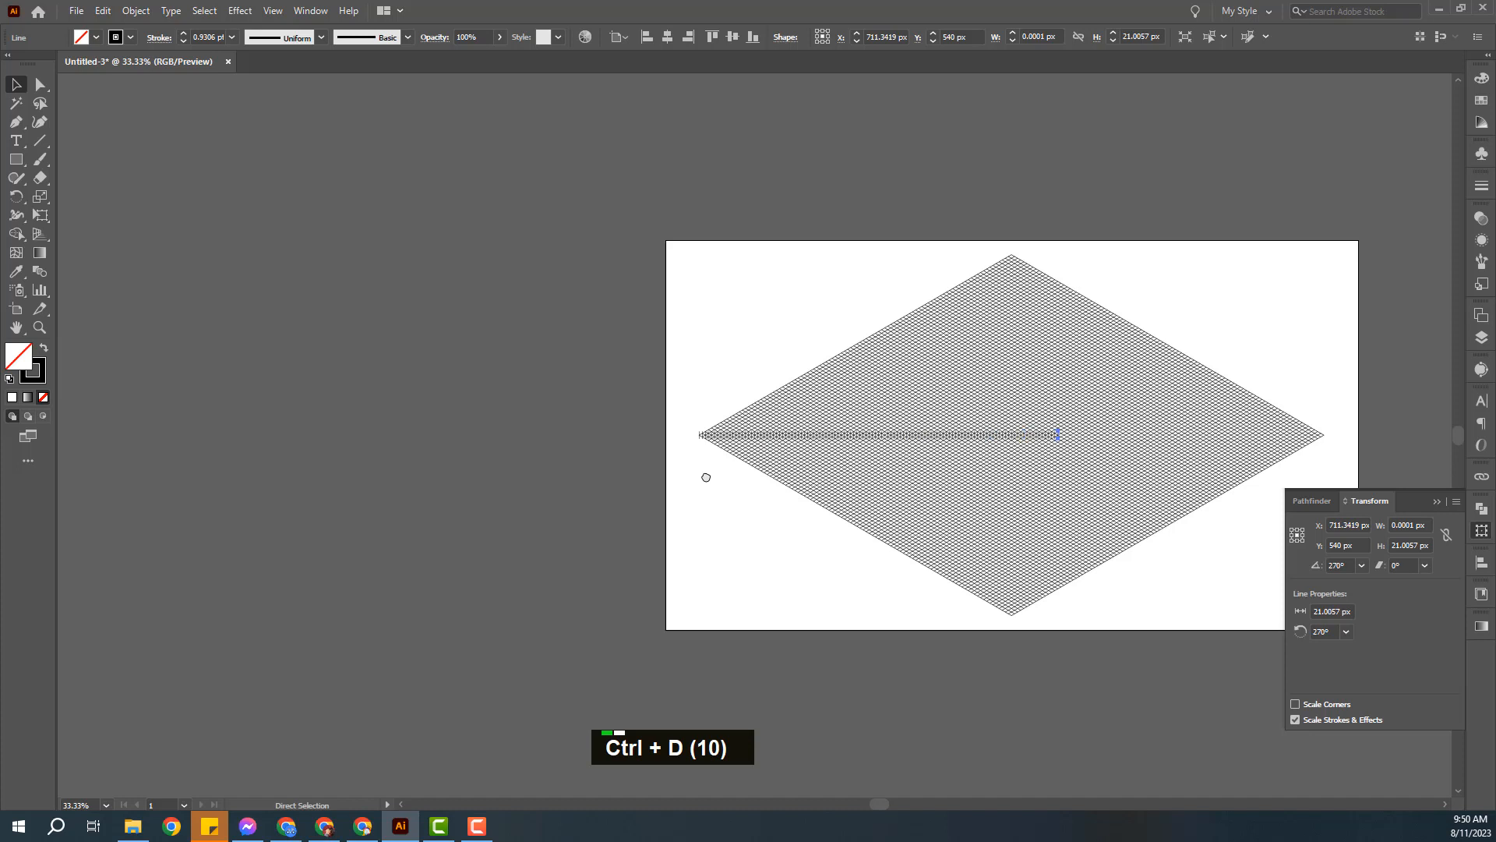
pyautogui.hotkey('ctrl', 'd')
pyautogui.hotkey('ctrl', 'd')
pyautogui.hotkey('ctrl', 'd')
pyautogui.hotkey('ctrl', 'd')
pyautogui.hotkey('ctrl', 'd')
pyautogui.hotkey('ctrl', 'd')
pyautogui.hotkey('ctrl', 'd')
pyautogui.hotkey('ctrl', 'd')
pyautogui.hotkey('ctrl', 'd')
pyautogui.hotkey('ctrl', 'd')
pyautogui.hotkey('ctrl', 'd')
pyautogui.hotkey('ctrl', 'd')
pyautogui.hotkey('ctrl', 'd')
pyautogui.hotkey('ctrl', 'd')
pyautogui.hotkey('ctrl', 'd')
pyautogui.hotkey('ctrl', 'd')
pyautogui.hotkey('ctrl', 'd')
pyautogui.hotkey('ctrl', 'd')
pyautogui.hotkey('ctrl', 'd')
pyautogui.hotkey('ctrl', 'd')
pyautogui.hotkey('ctrl', 'd')
pyautogui.hotkey('ctrl', 'd')
pyautogui.hotkey('ctrl', 'd')
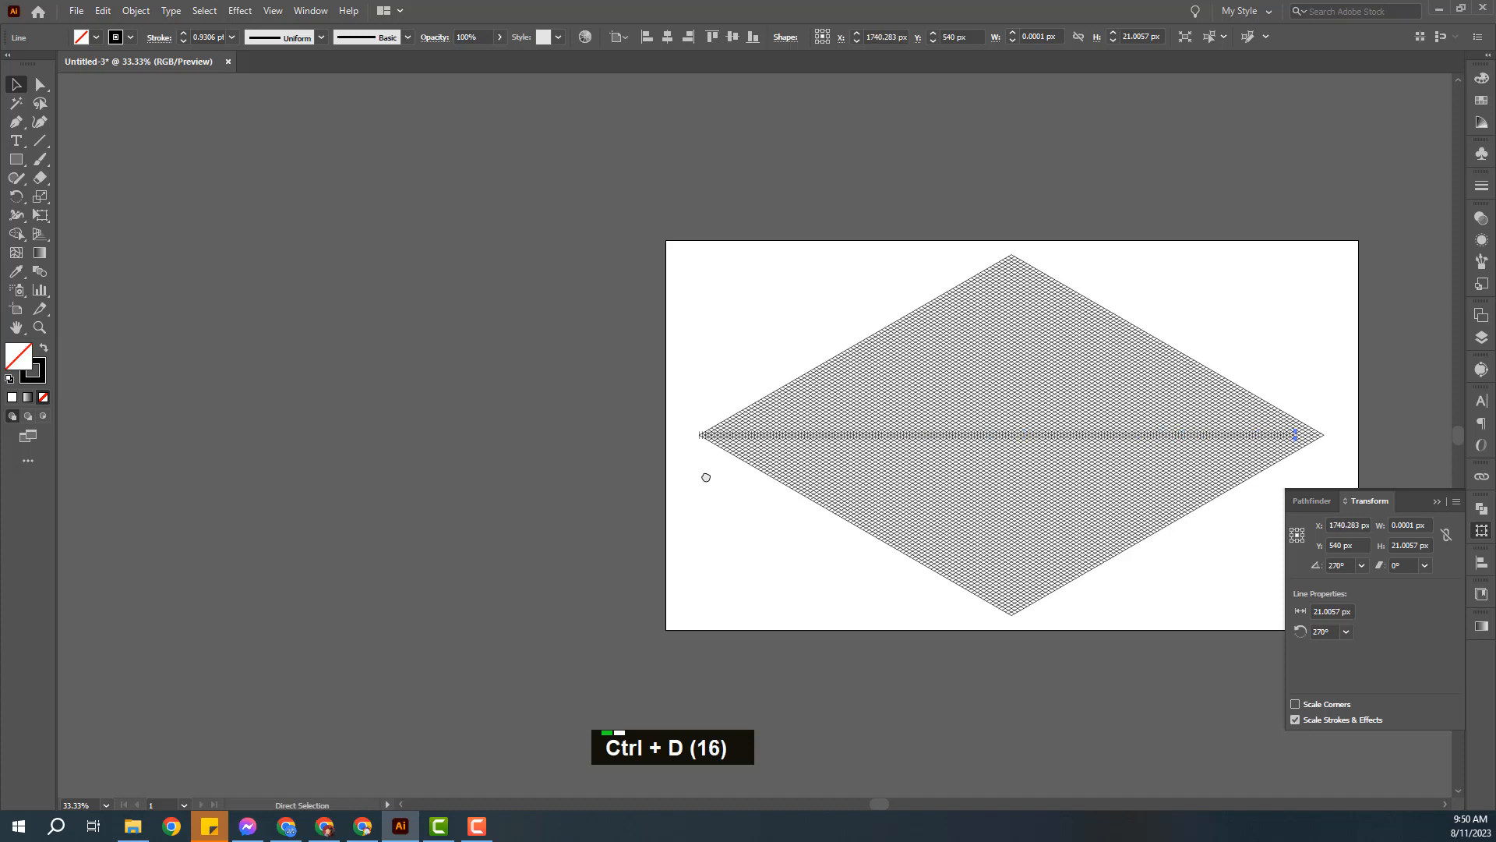
pyautogui.hotkey('ctrl', 'd')
pyautogui.hotkey('ctrl', 'd')
pyautogui.hotkey('ctrl', 'd')
pyautogui.click(752, 383)
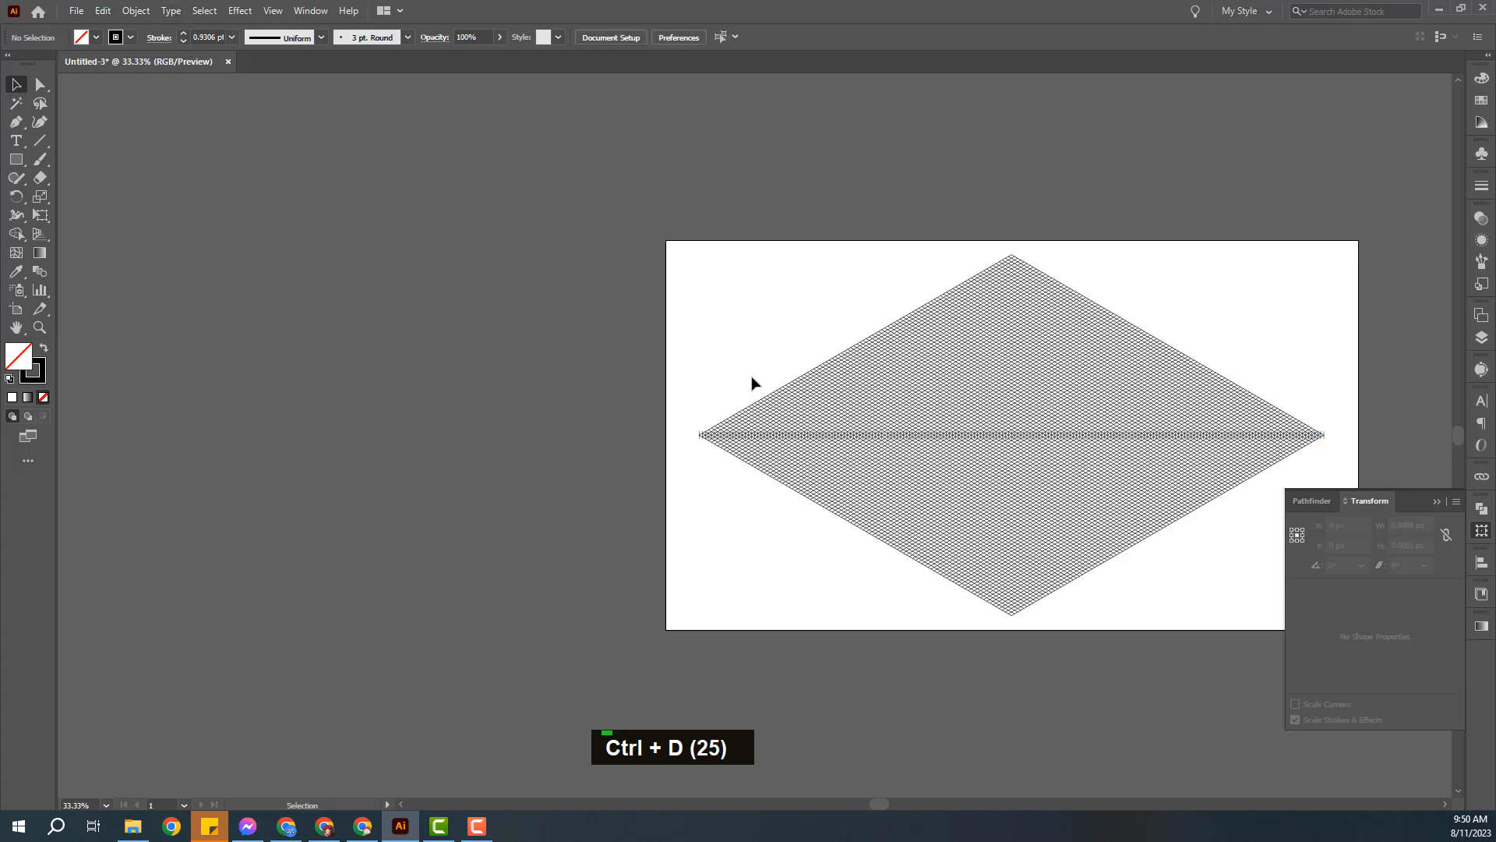
# - Select all the vertical lines without the diamond grid and stretch them symmetrically about their centre to about 1857 px tall
pyautogui.moveTo(644, 207); pyautogui.dragTo(1342, 718)
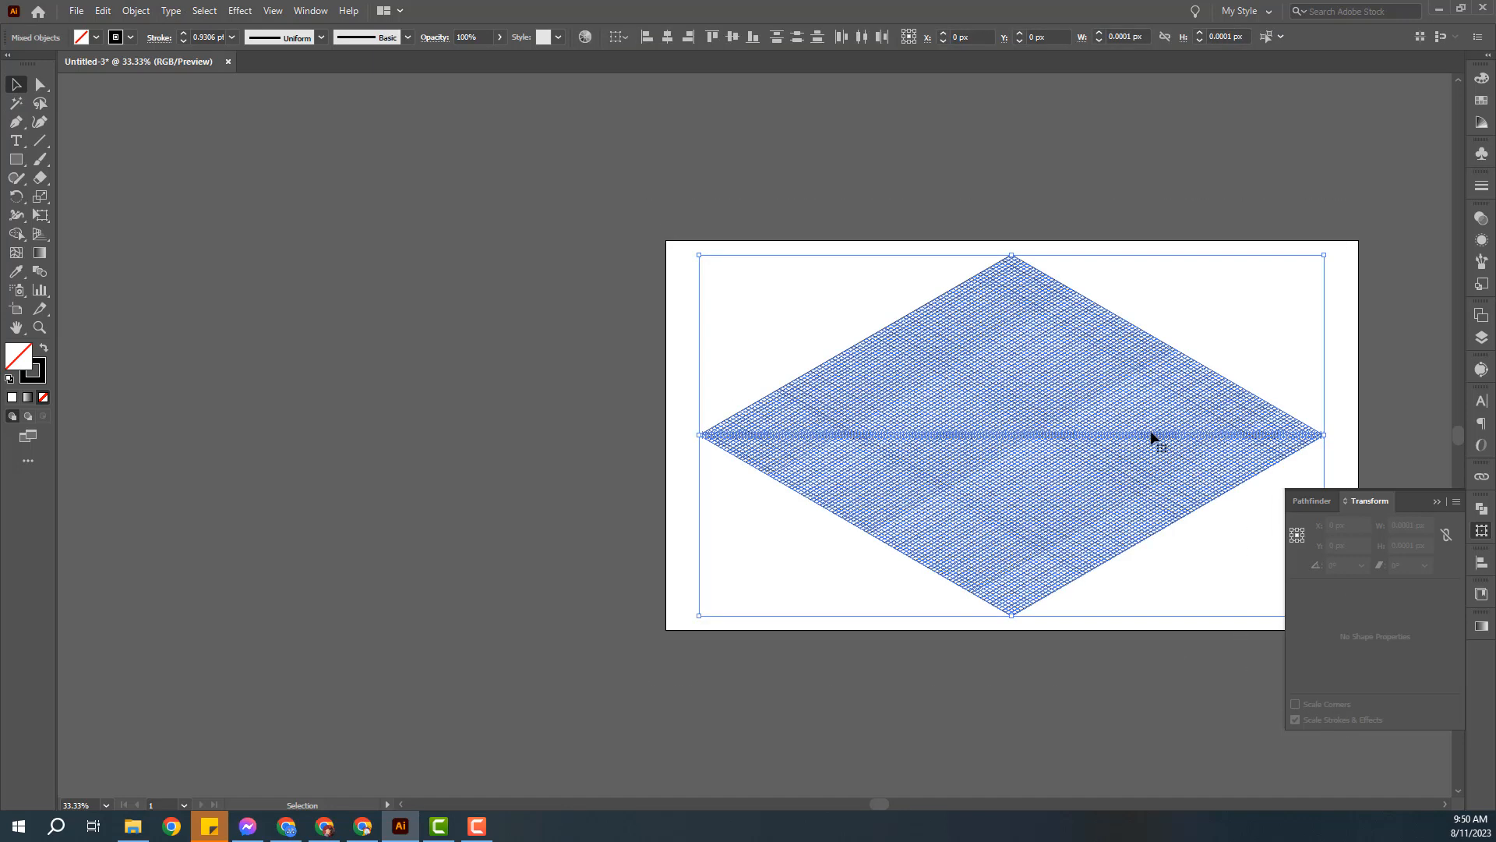
pyautogui.keyDown('shift'); pyautogui.click(1024, 355); pyautogui.keyUp('shift')
pyautogui.moveTo(1021, 438); pyautogui.dragTo(1005, 190)
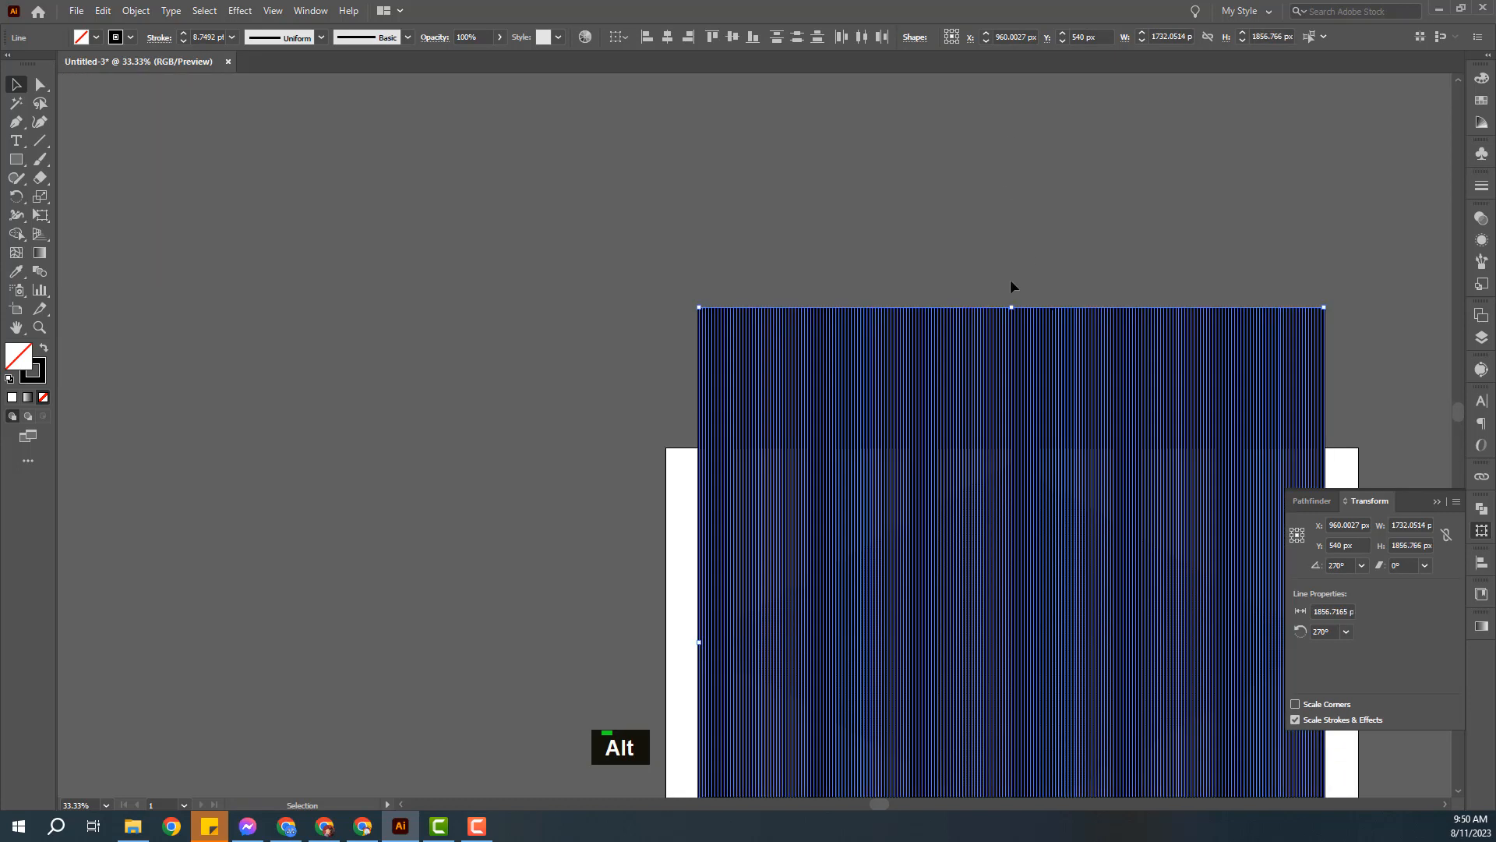
pyautogui.click(489, 363)
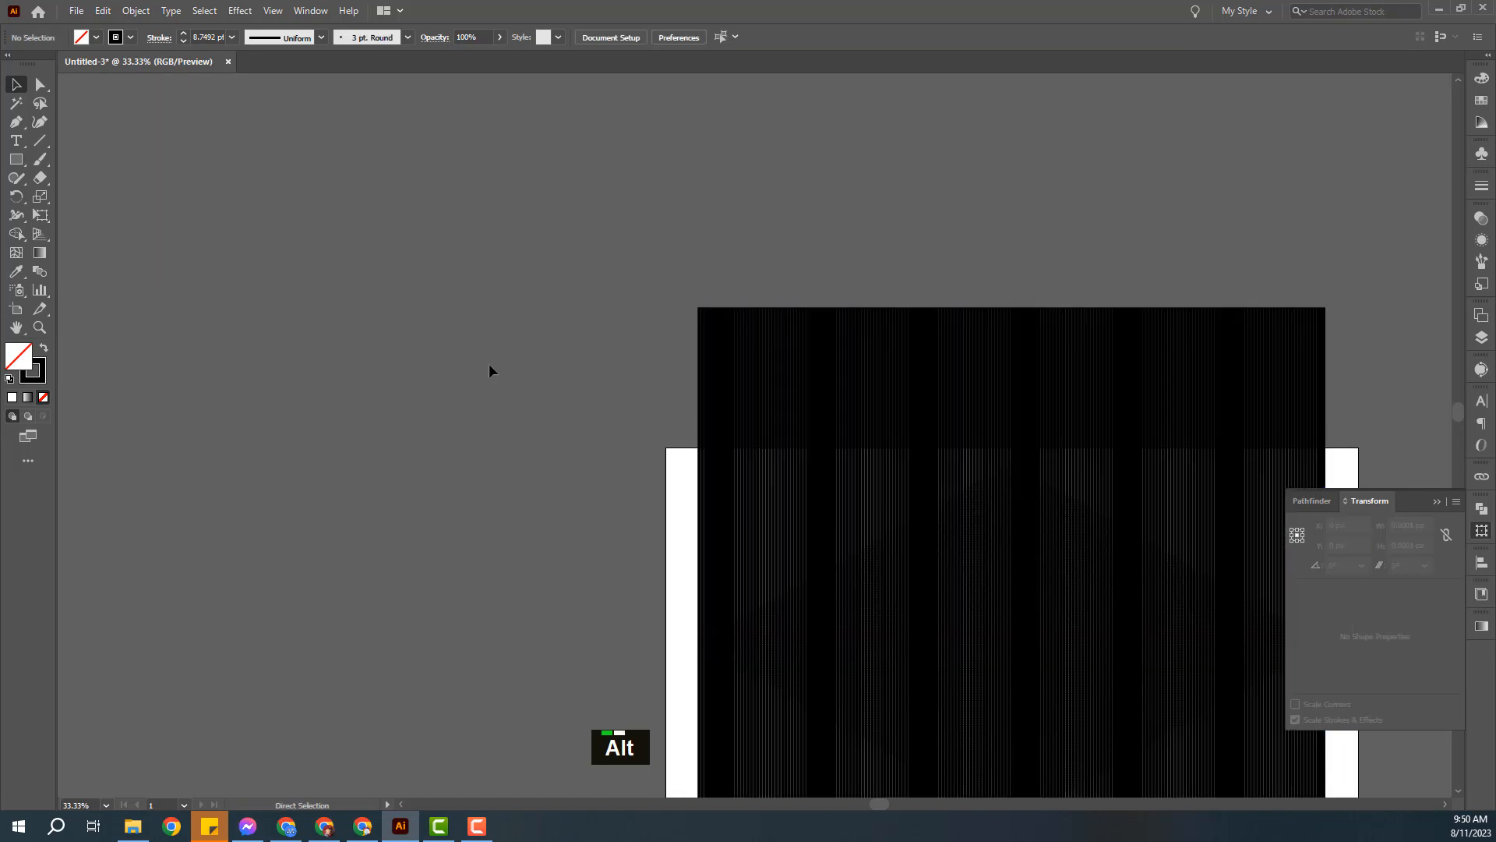
# - Select the vertical lines together with the diamond grid and group them
pyautogui.hotkey('ctrl', '-')
pyautogui.moveTo(488, 364); pyautogui.dragTo(1040, 635)
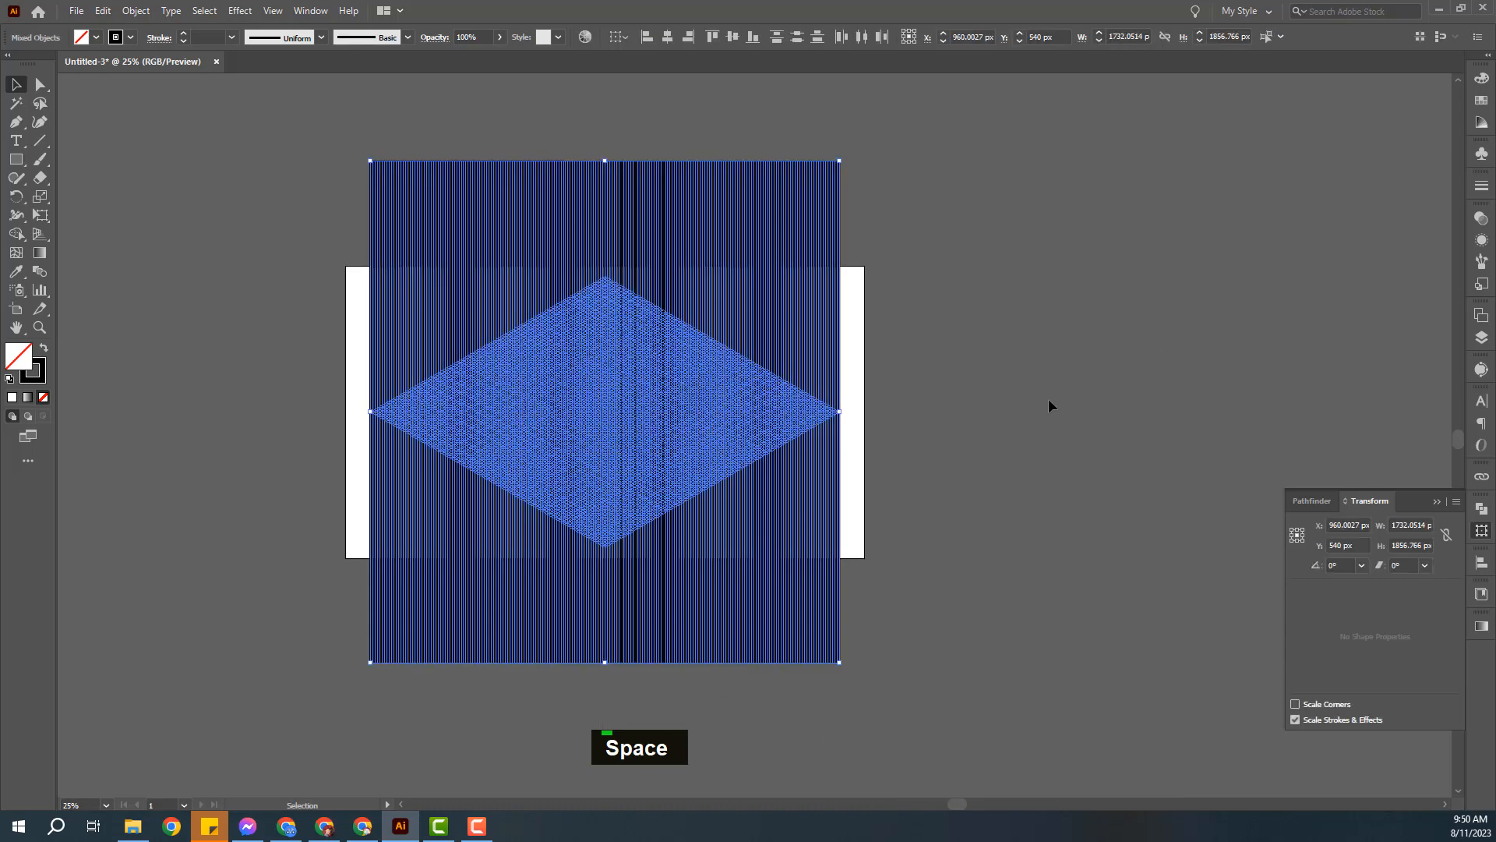
pyautogui.click(135, 10)
pyautogui.click(153, 92)
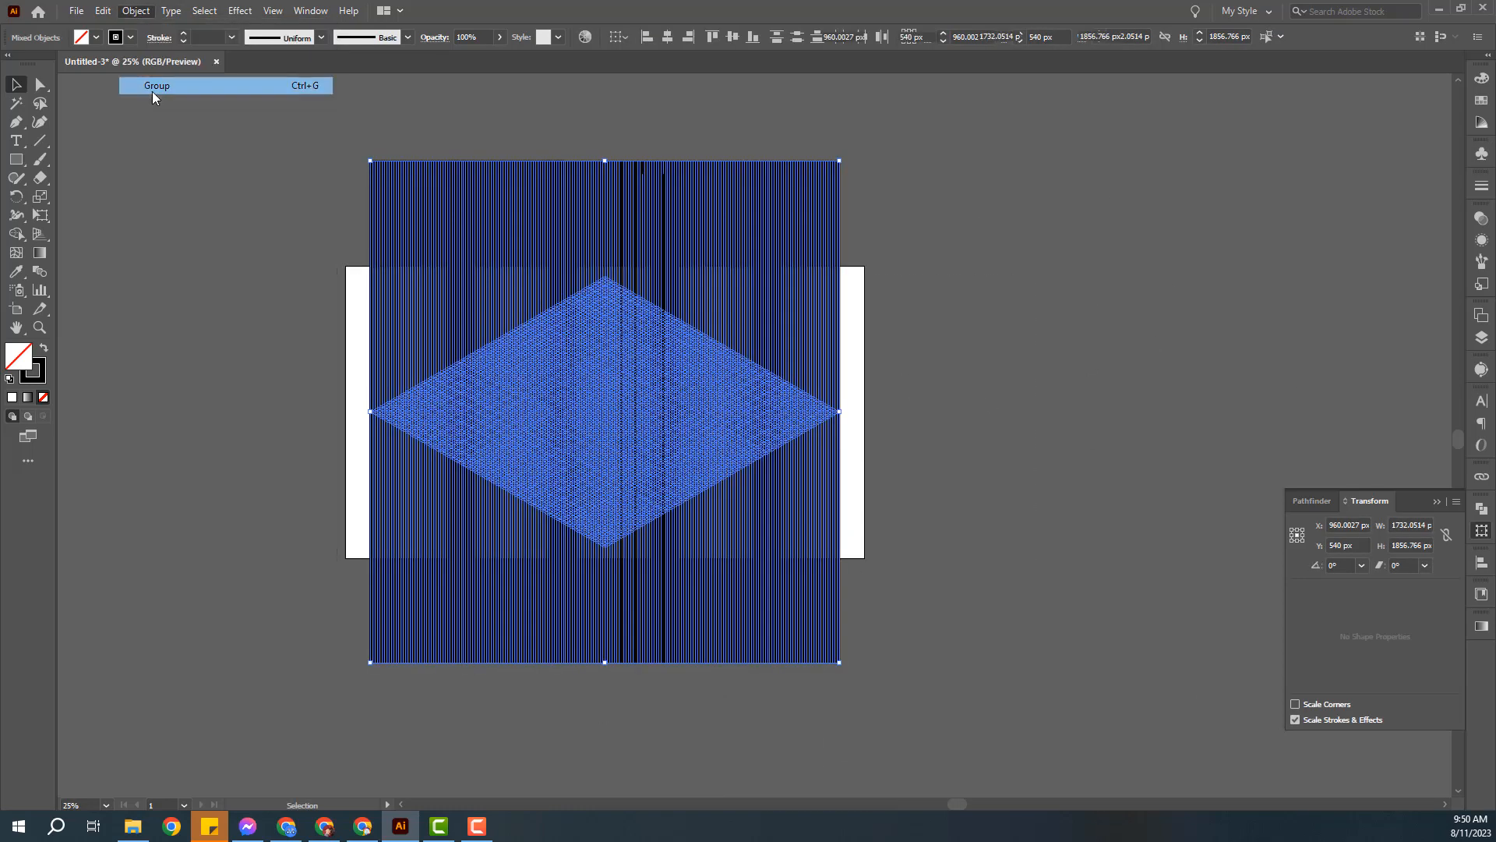
# - Scale the group proportionally from its centre to about 3813 by 4087 px and set its stroke weight to 0.5 pt
pyautogui.moveTo(846, 410); pyautogui.dragTo(1121, 475)
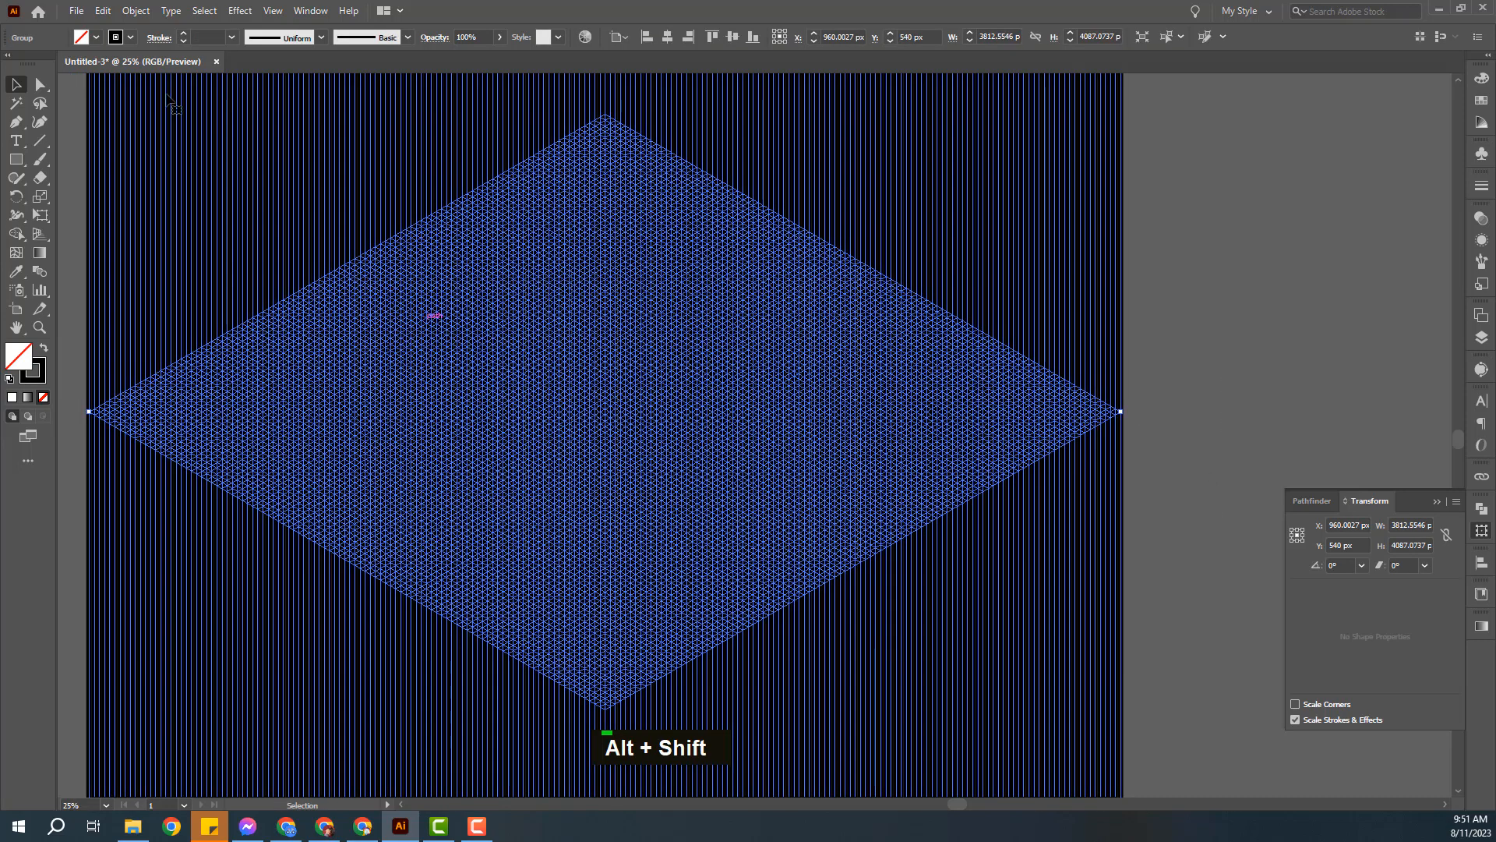
pyautogui.click(203, 35)
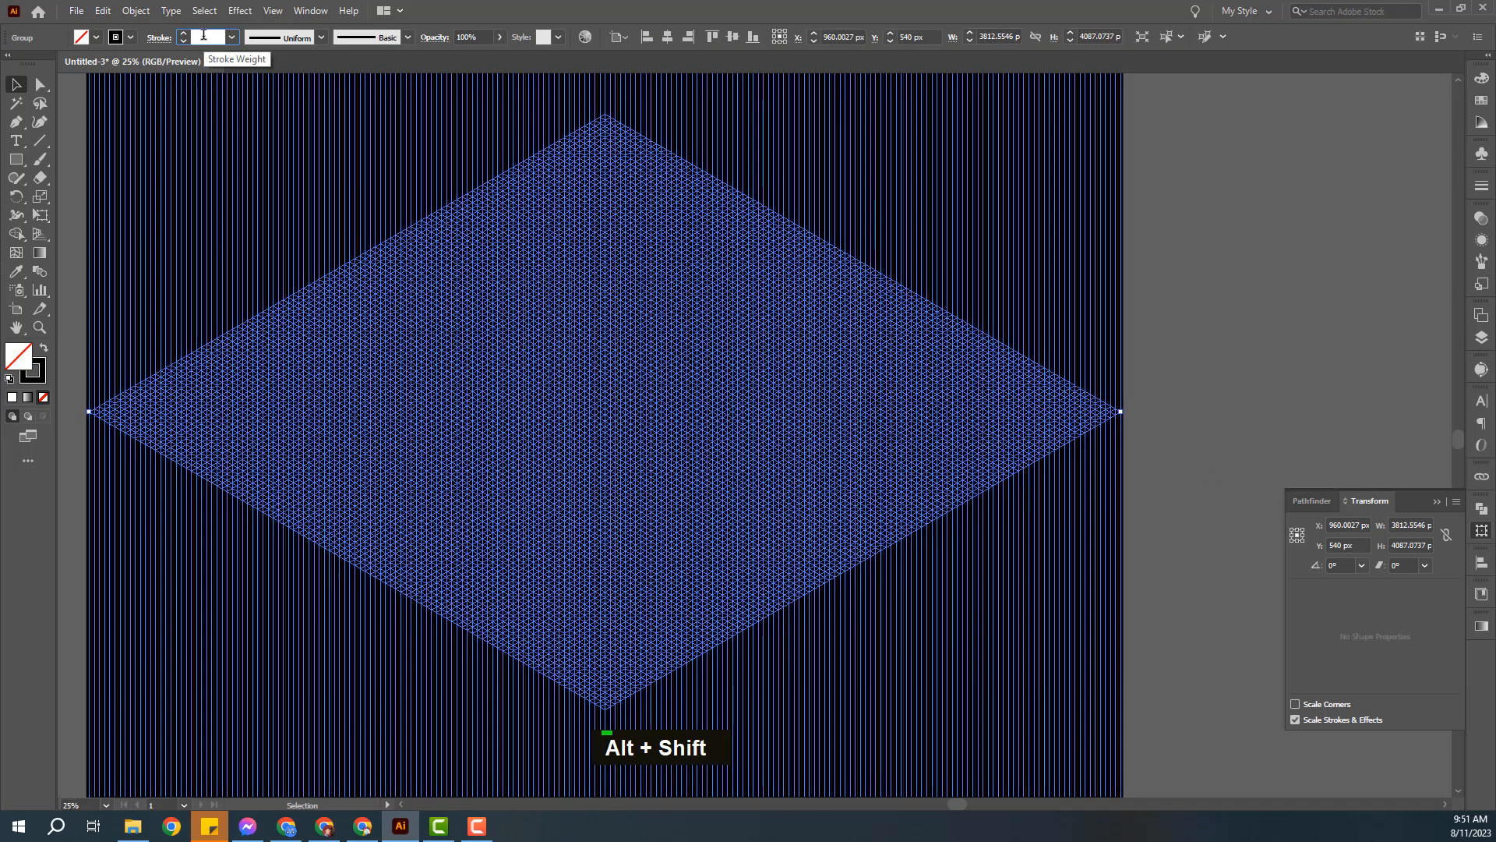
pyautogui.write('.5')
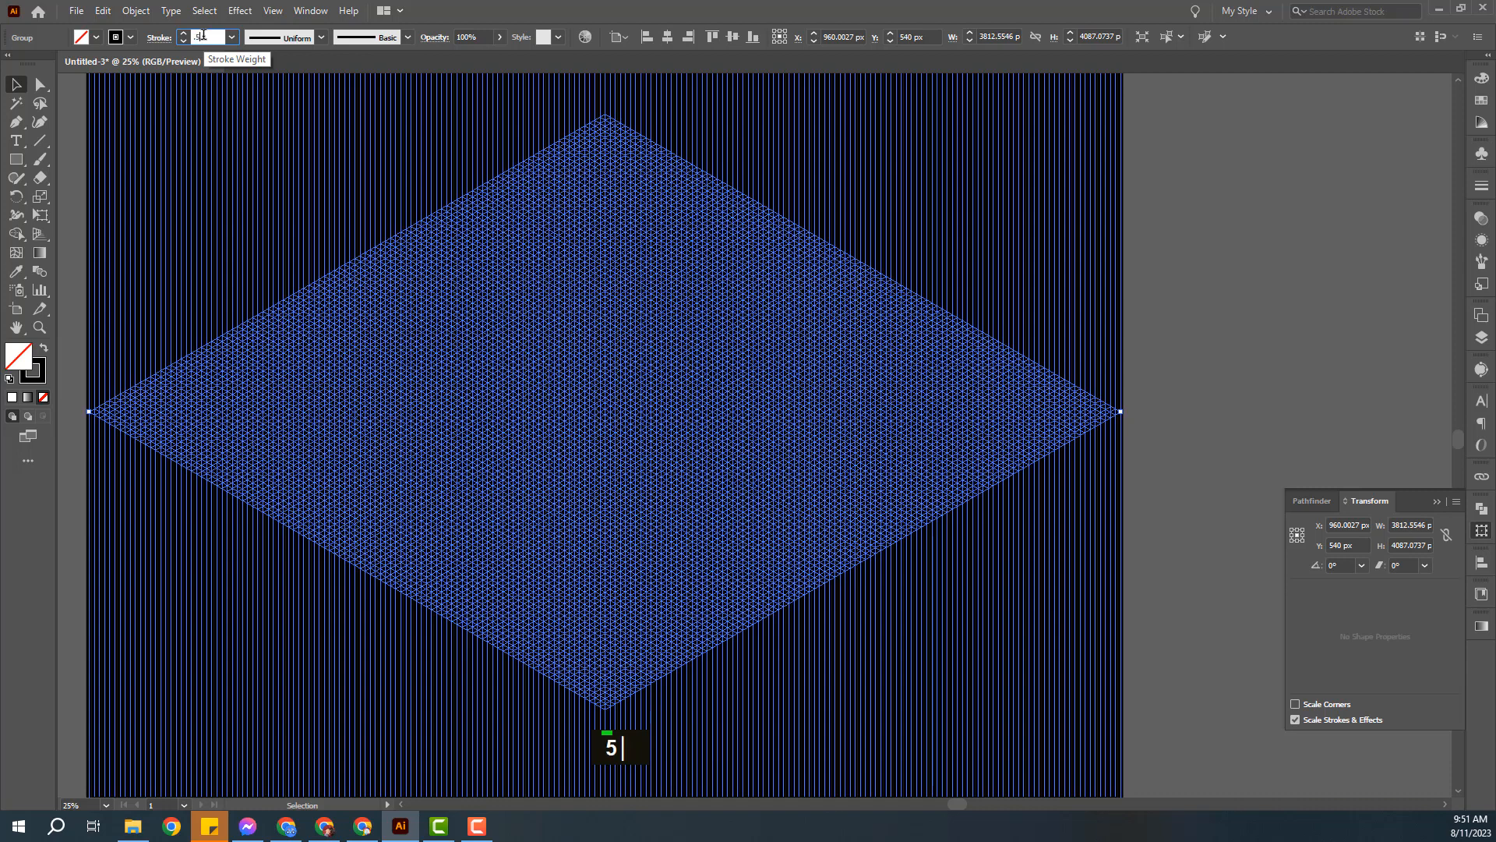
pyautogui.press('Return')
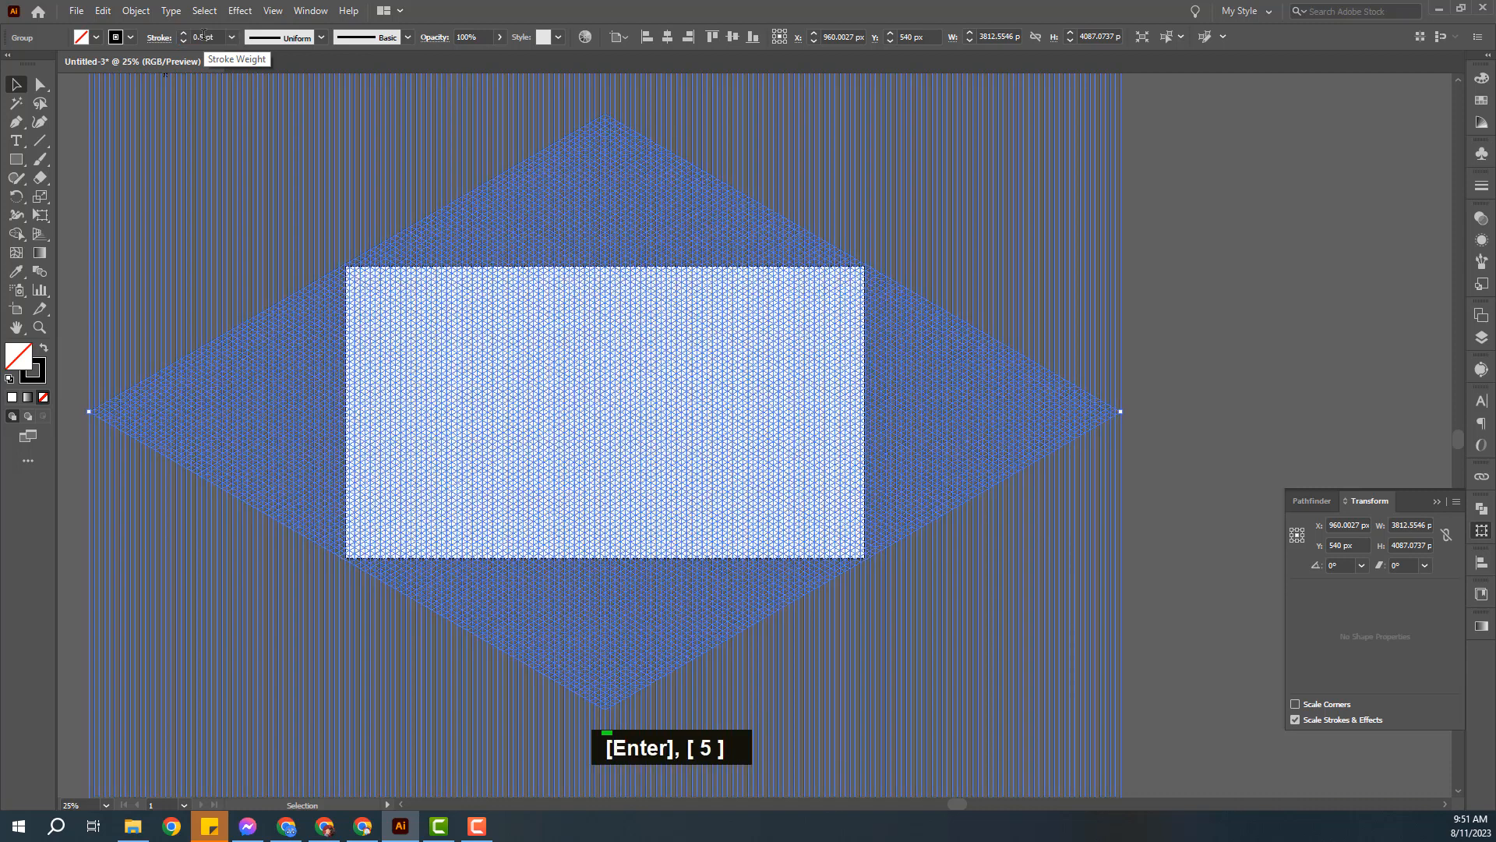
pyautogui.click(1182, 308)
# - Examine the thin grid lines up close, from the artboard's right edge to its upper-left corner
pyautogui.hotkey('ctrl', '+')
pyautogui.hotkey('ctrl', '+')
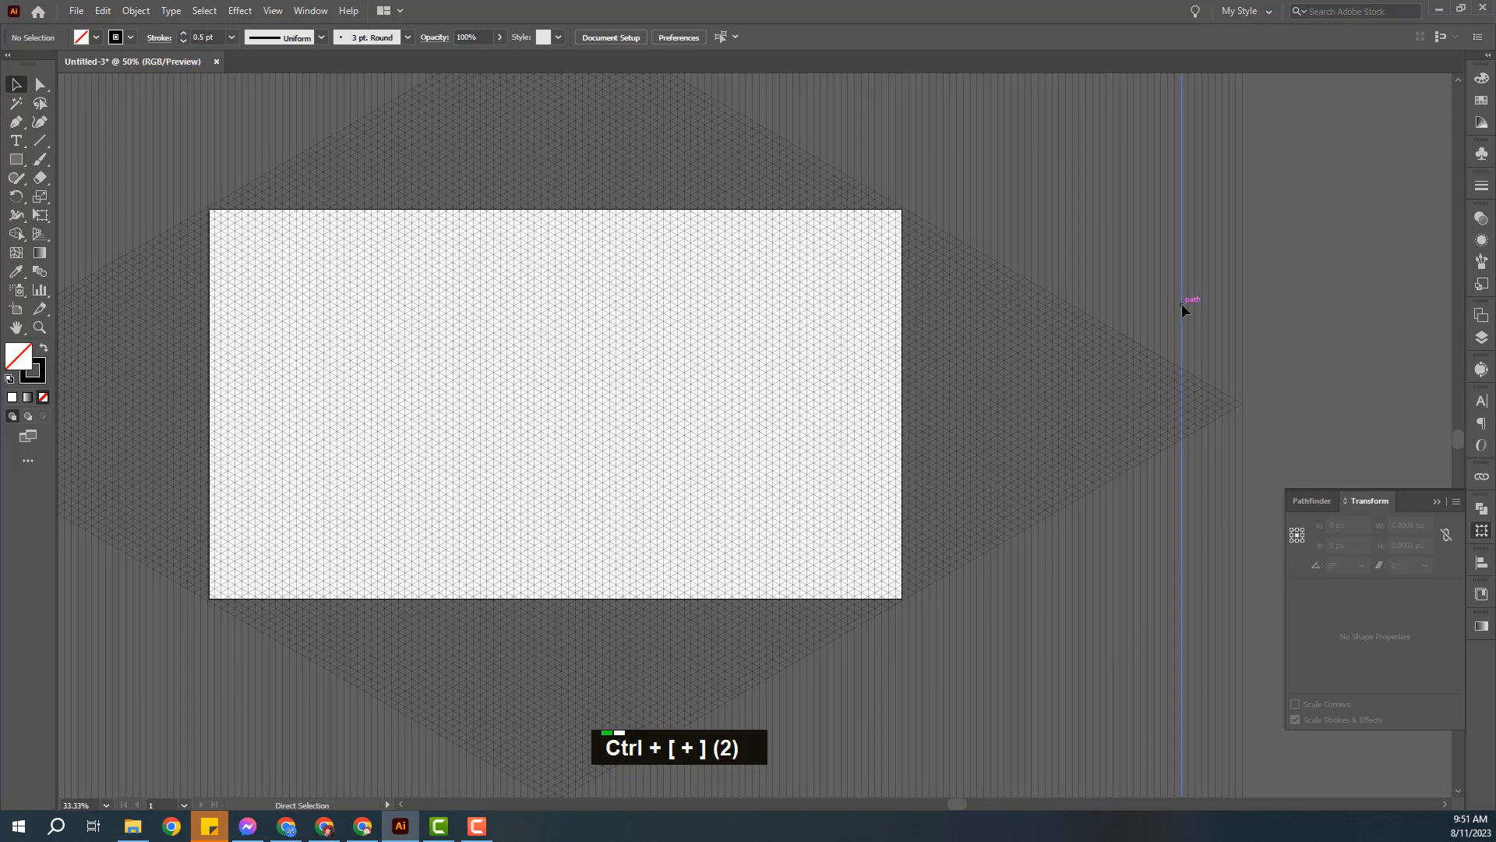
pyautogui.hotkey('ctrl', '+')
pyautogui.hotkey('ctrl', '+')
pyautogui.hotkey('ctrl', '+')
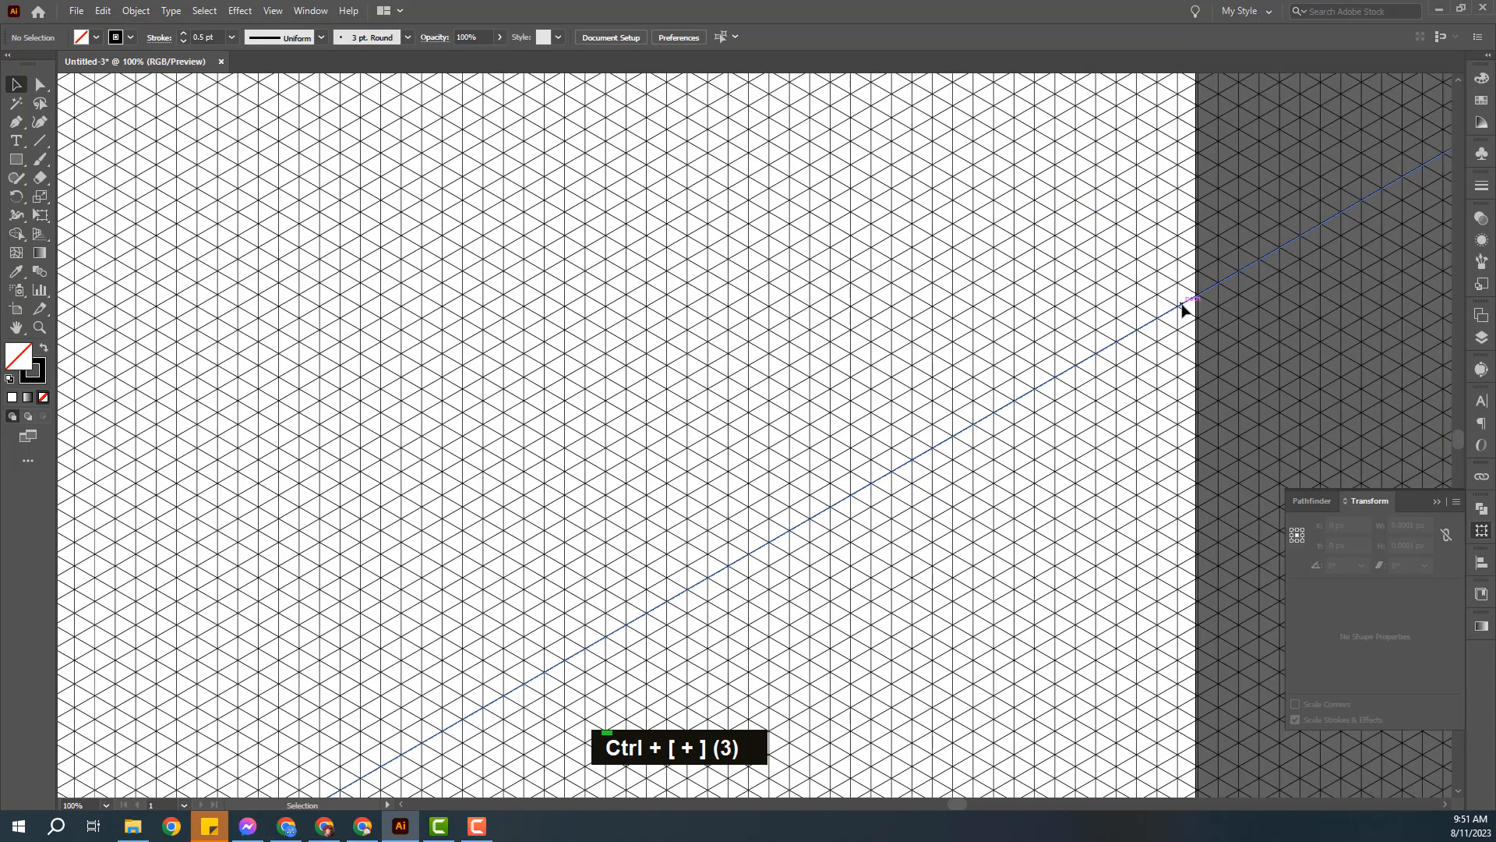
pyautogui.press('space')
pyautogui.moveTo(327, 327); pyautogui.dragTo(652, 431)
pyautogui.moveTo(125, 275); pyautogui.dragTo(540, 471)
pyautogui.moveTo(476, 412); pyautogui.dragTo(615, 474)
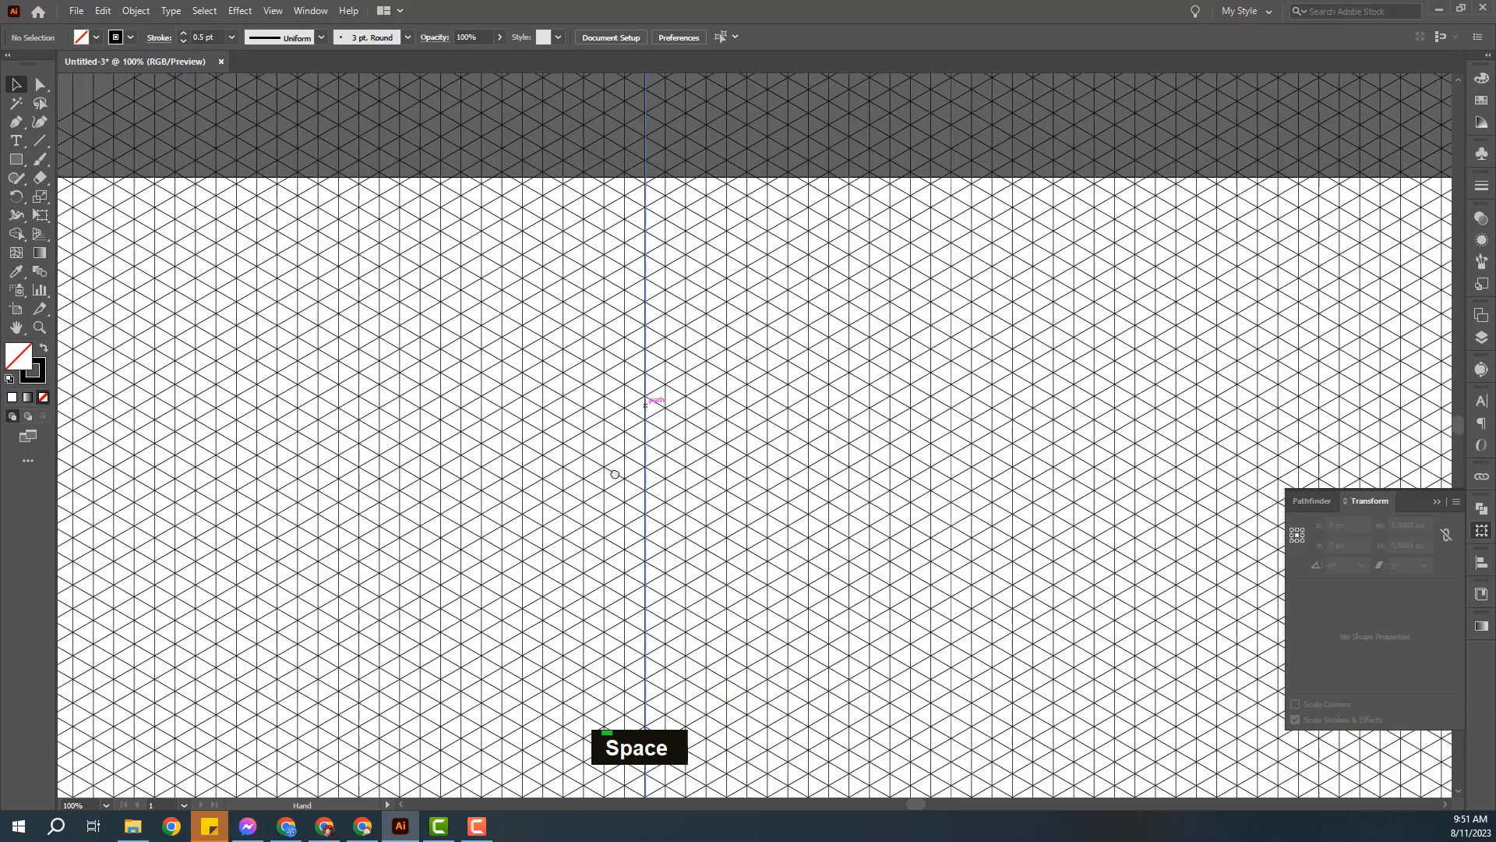
pyautogui.moveTo(530, 432); pyautogui.dragTo(647, 475)
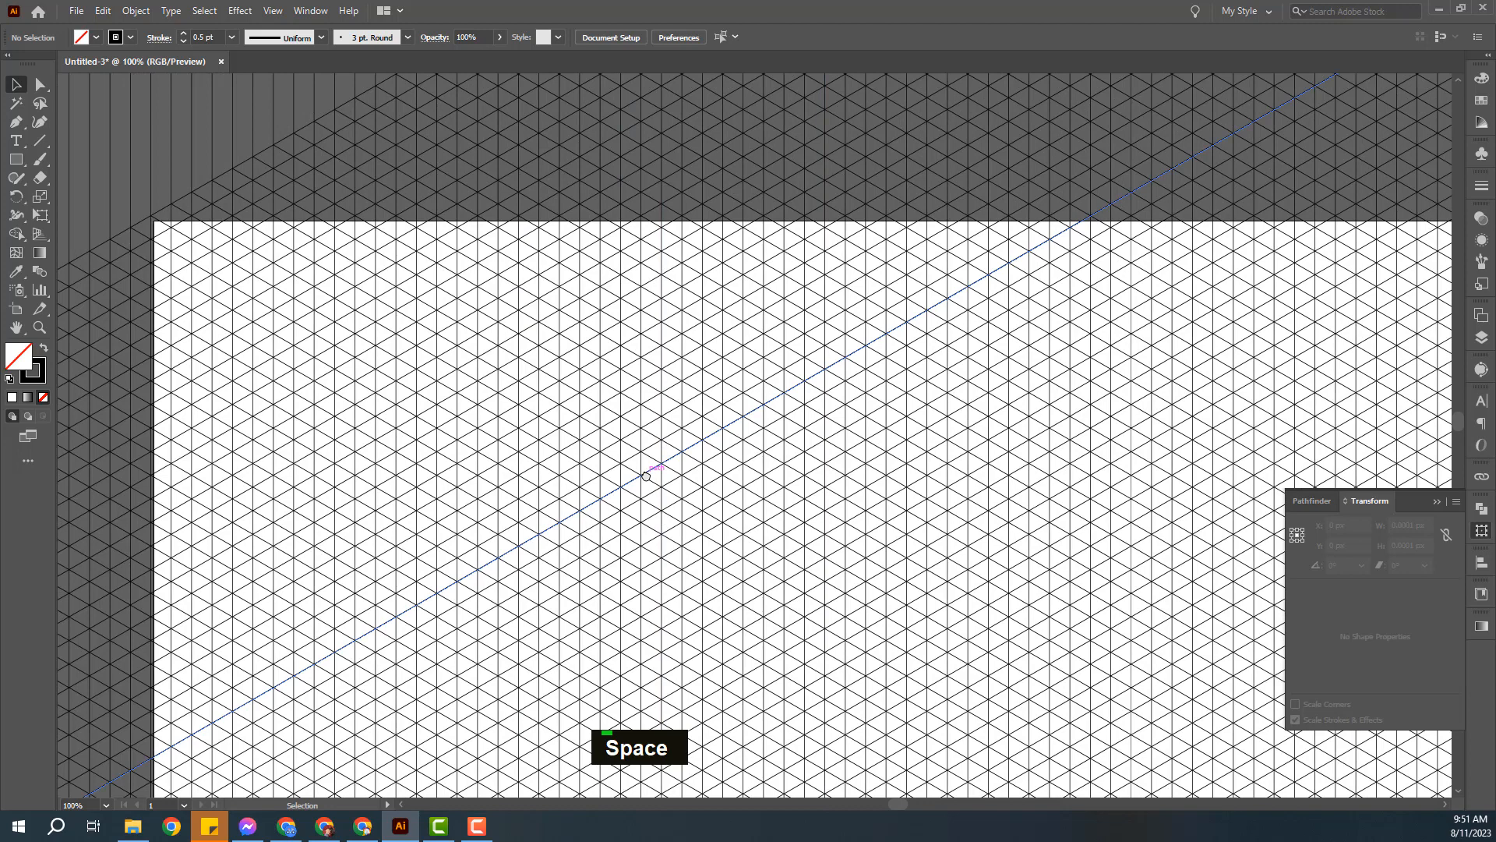
# - Center the grid group horizontally on the artboard and deselect it
pyautogui.click(571, 328)
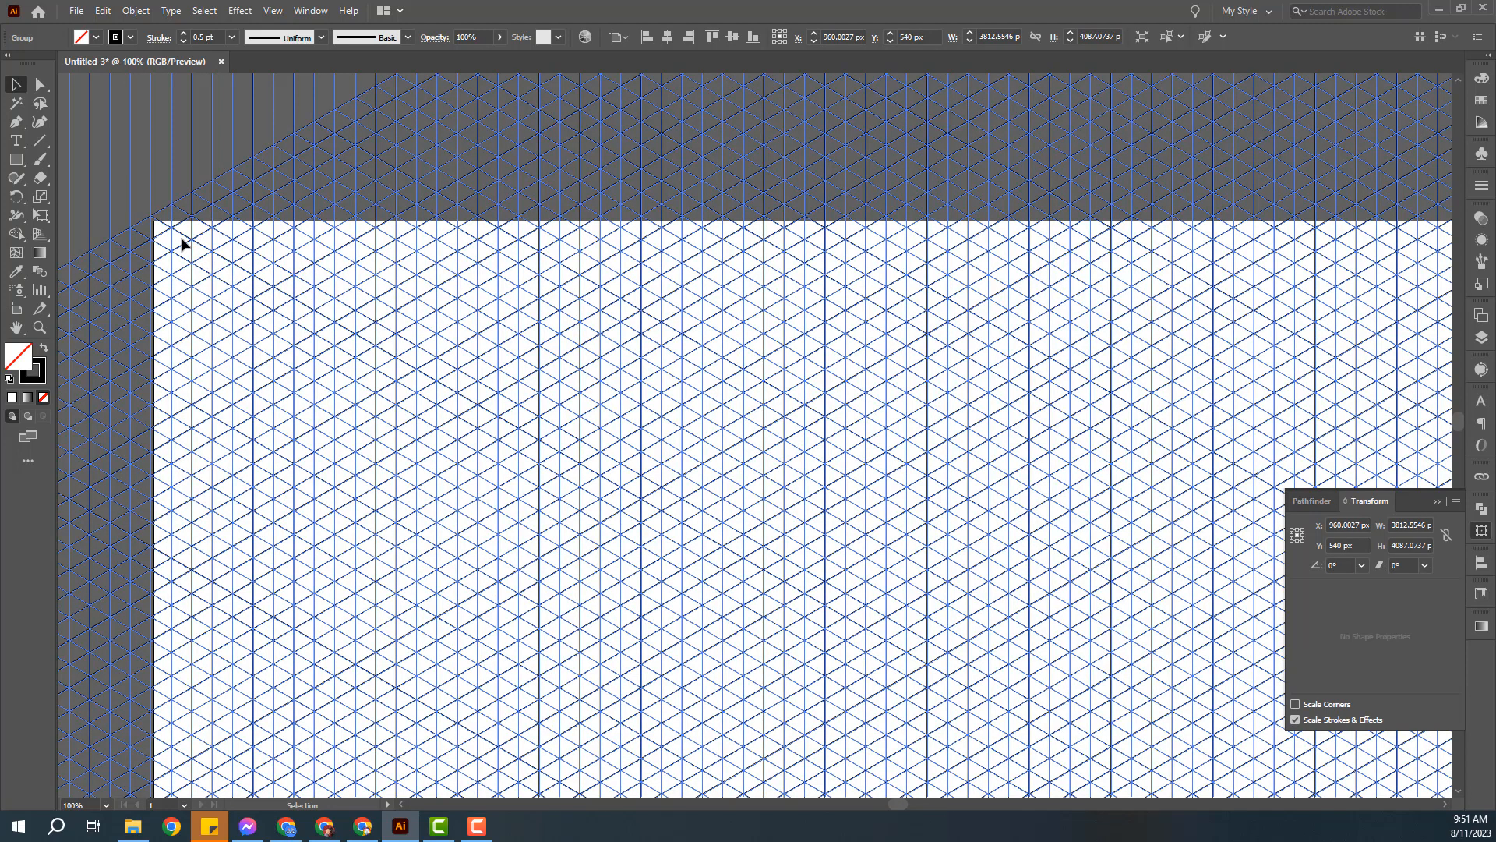
pyautogui.click(667, 36)
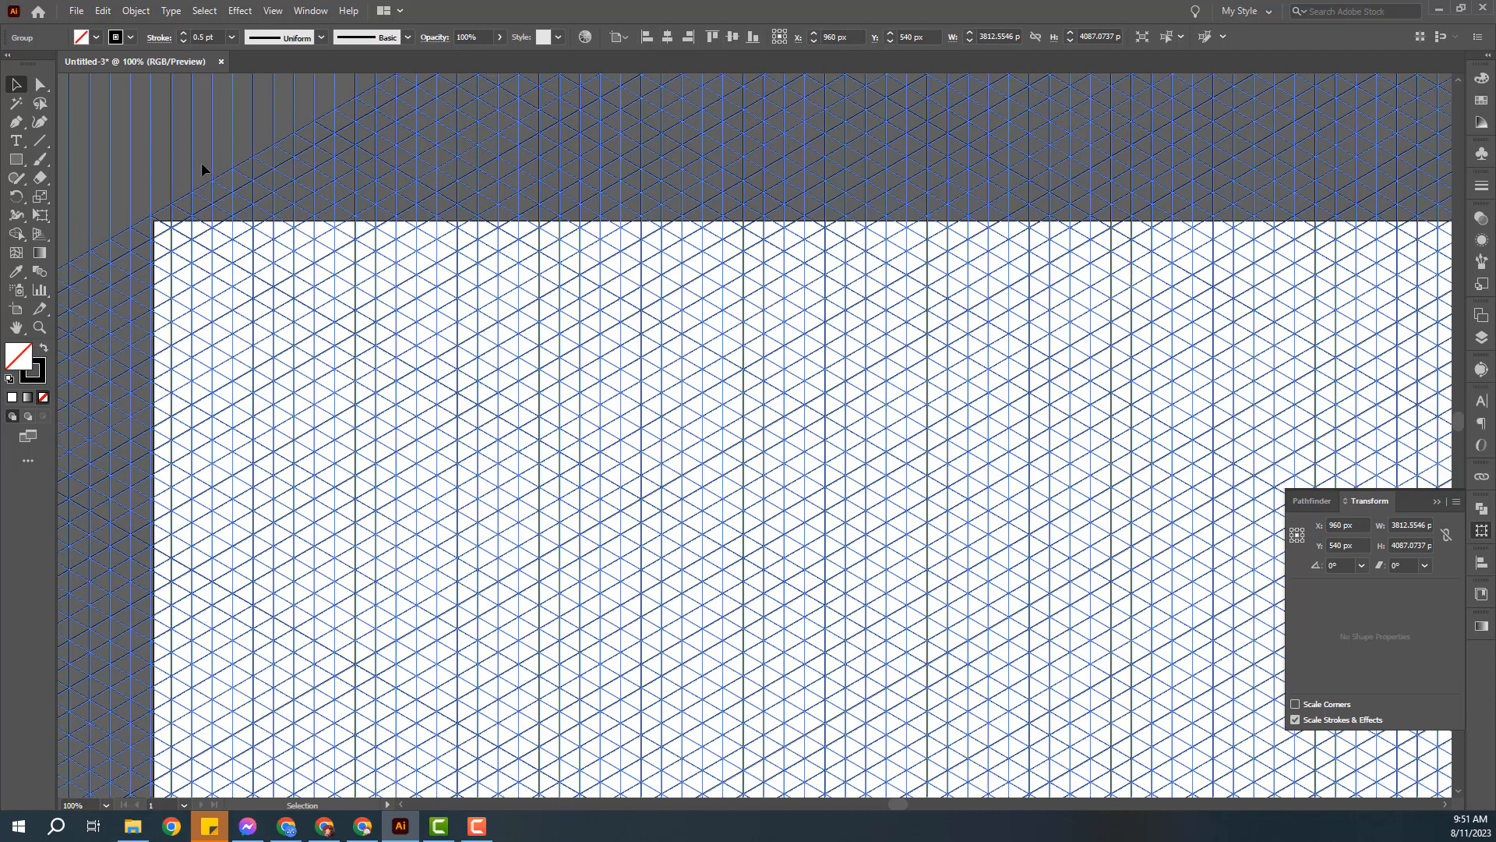
pyautogui.scroll(-5, 378, 333)
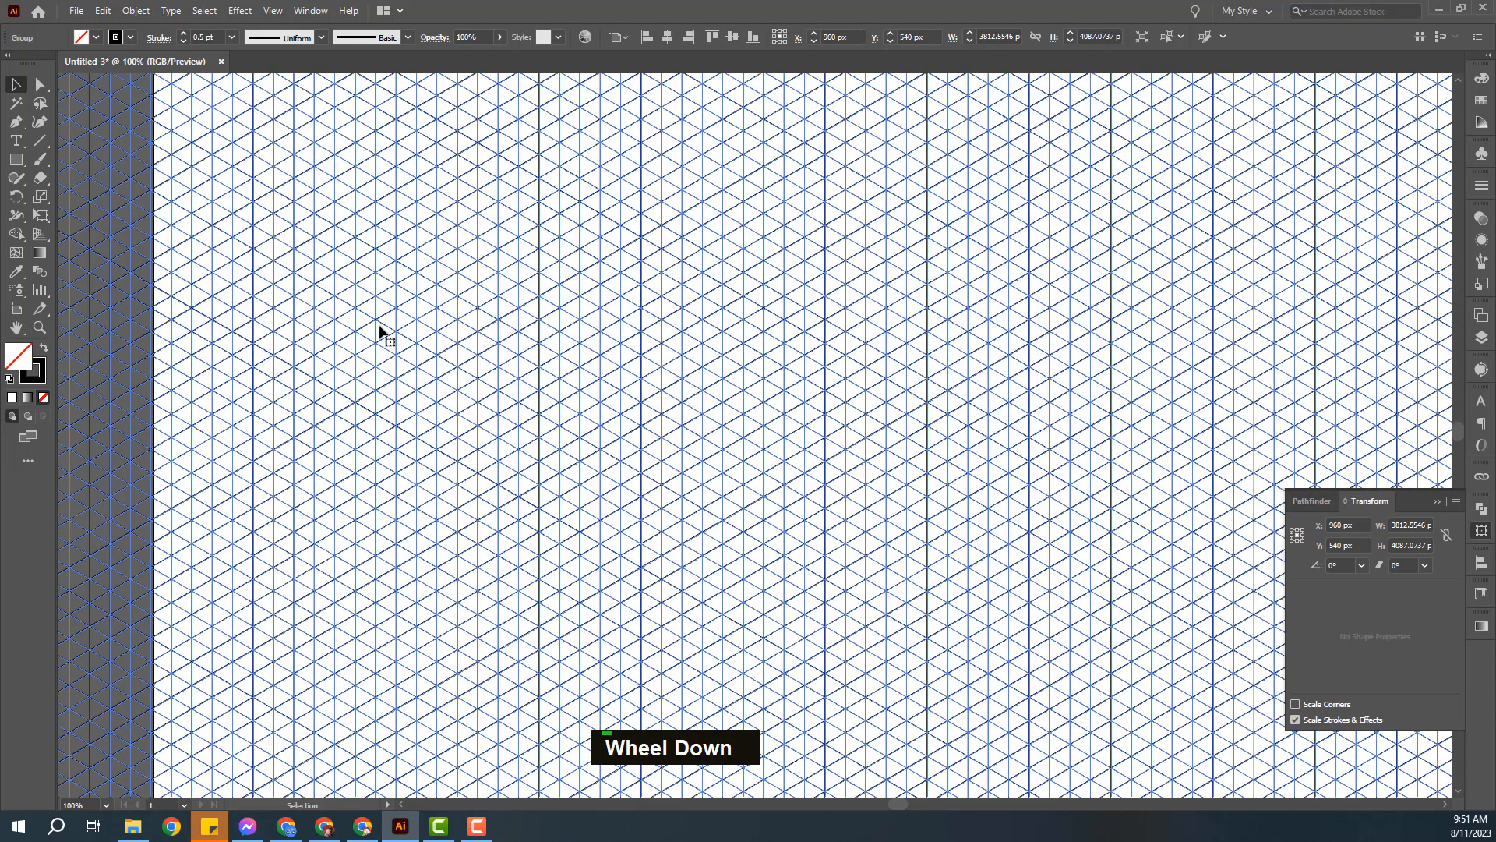
pyautogui.hotkey('ctrl', '-')
pyautogui.press('space')
pyautogui.moveTo(428, 277); pyautogui.dragTo(451, 442)
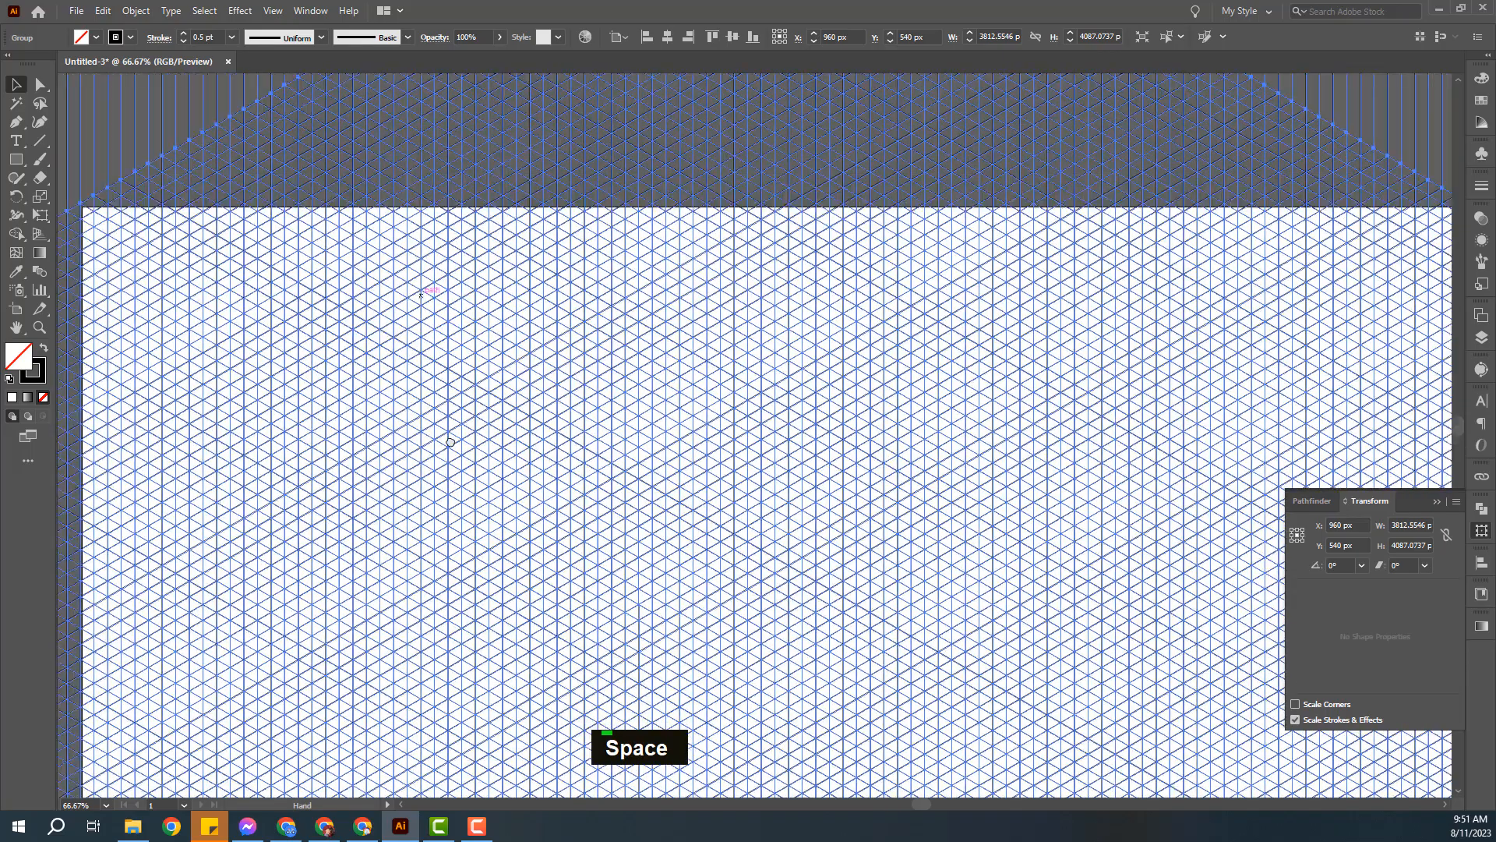
pyautogui.hotkey('ctrl', '-')
pyautogui.hotkey('ctrl', '-')
pyautogui.hotkey('ctrl', '-')
pyautogui.hotkey('ctrl', '-')
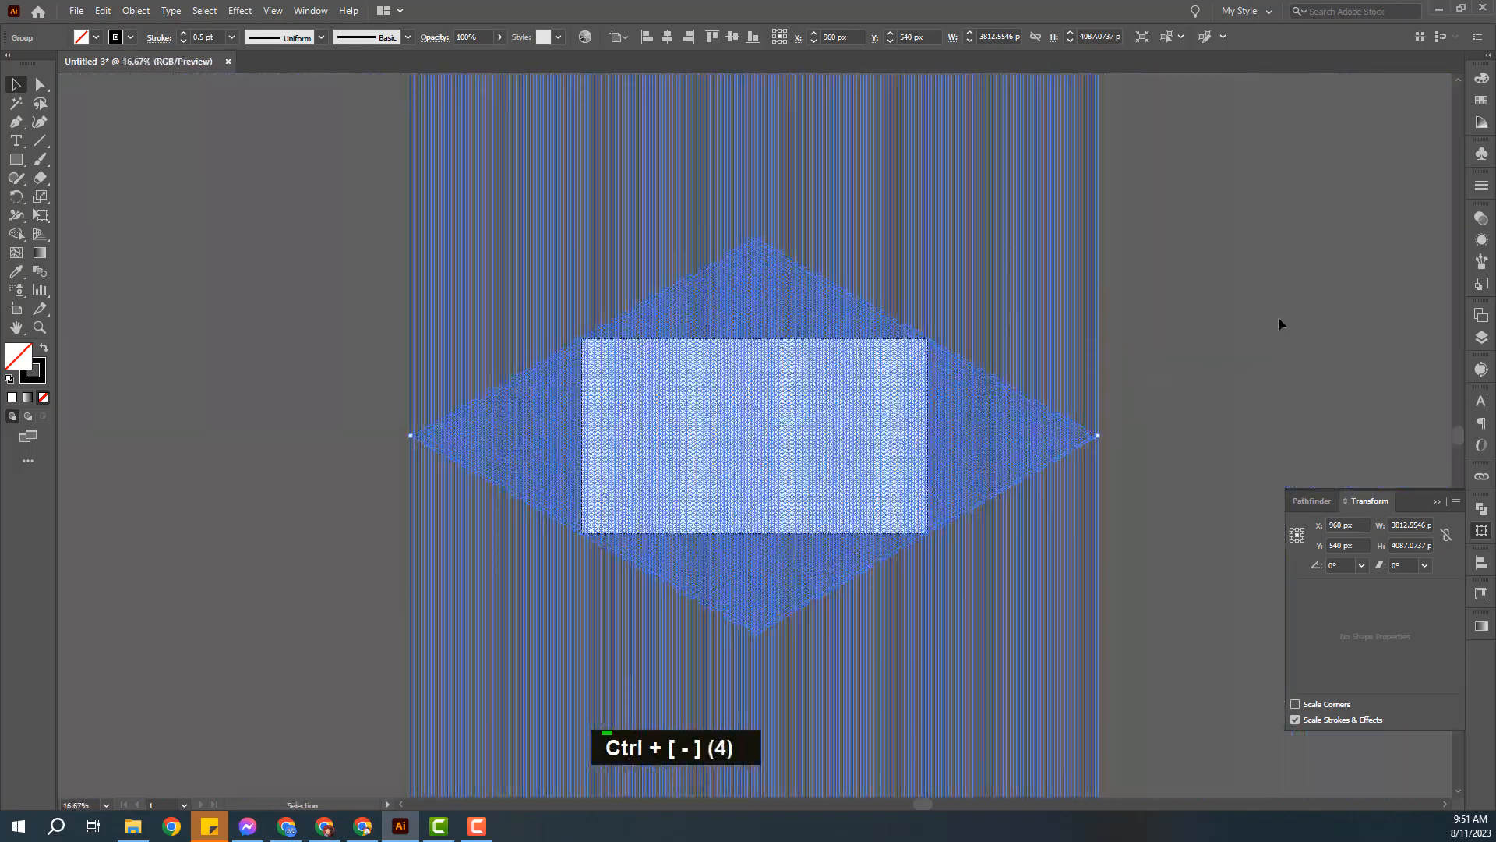
pyautogui.click(1279, 318)
pyautogui.click(994, 371)
pyautogui.click(1187, 373)
# - Examine the finished isometric grid's line pattern at close range on the artboard
pyautogui.hotkey('ctrl', '+')
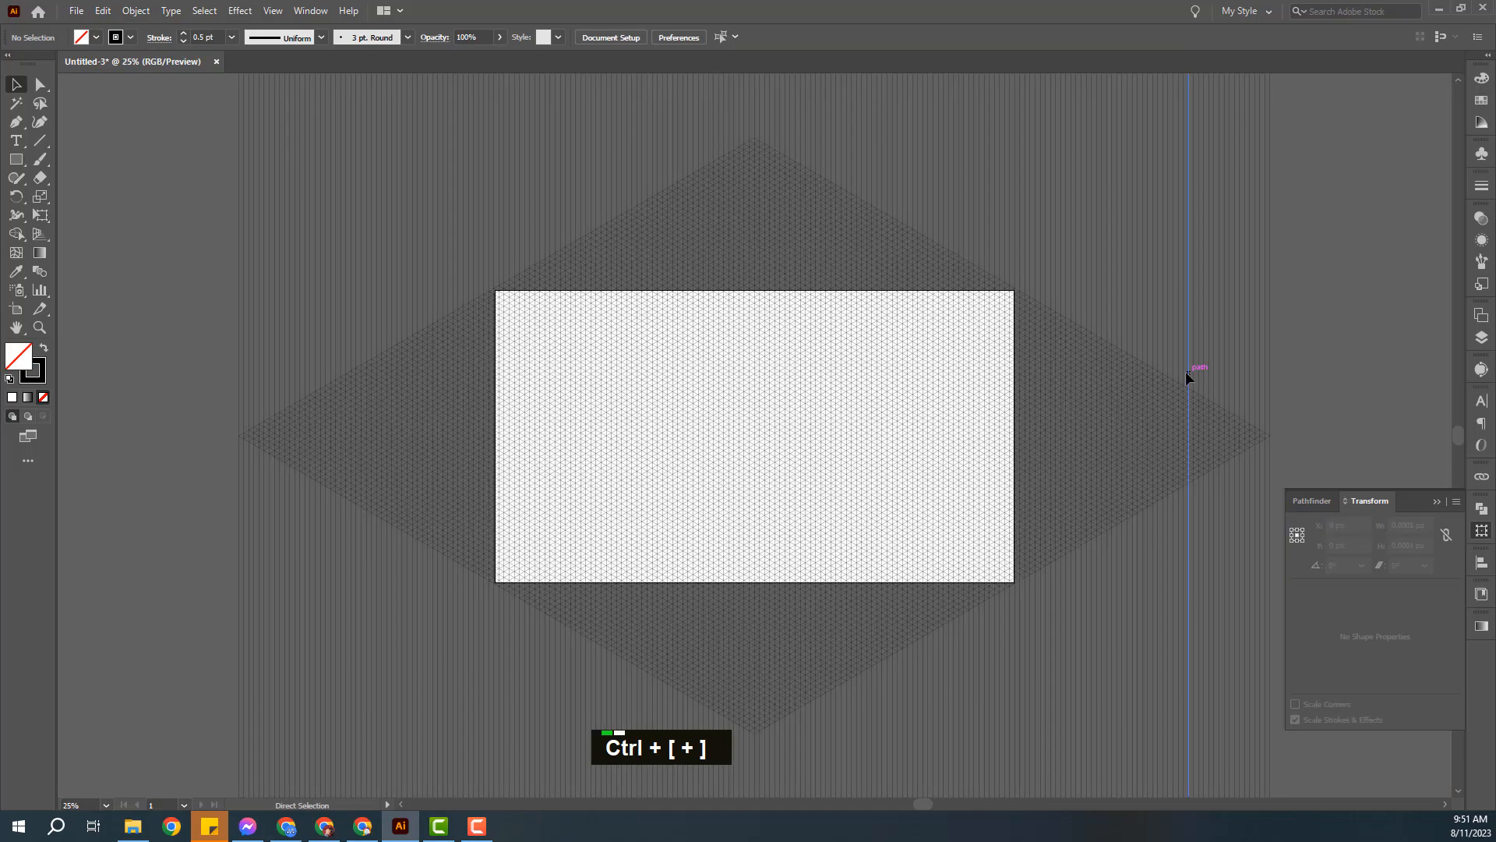
pyautogui.hotkey('ctrl', '+')
pyautogui.hotkey('ctrl', '+')
pyautogui.hotkey('ctrl', '+')
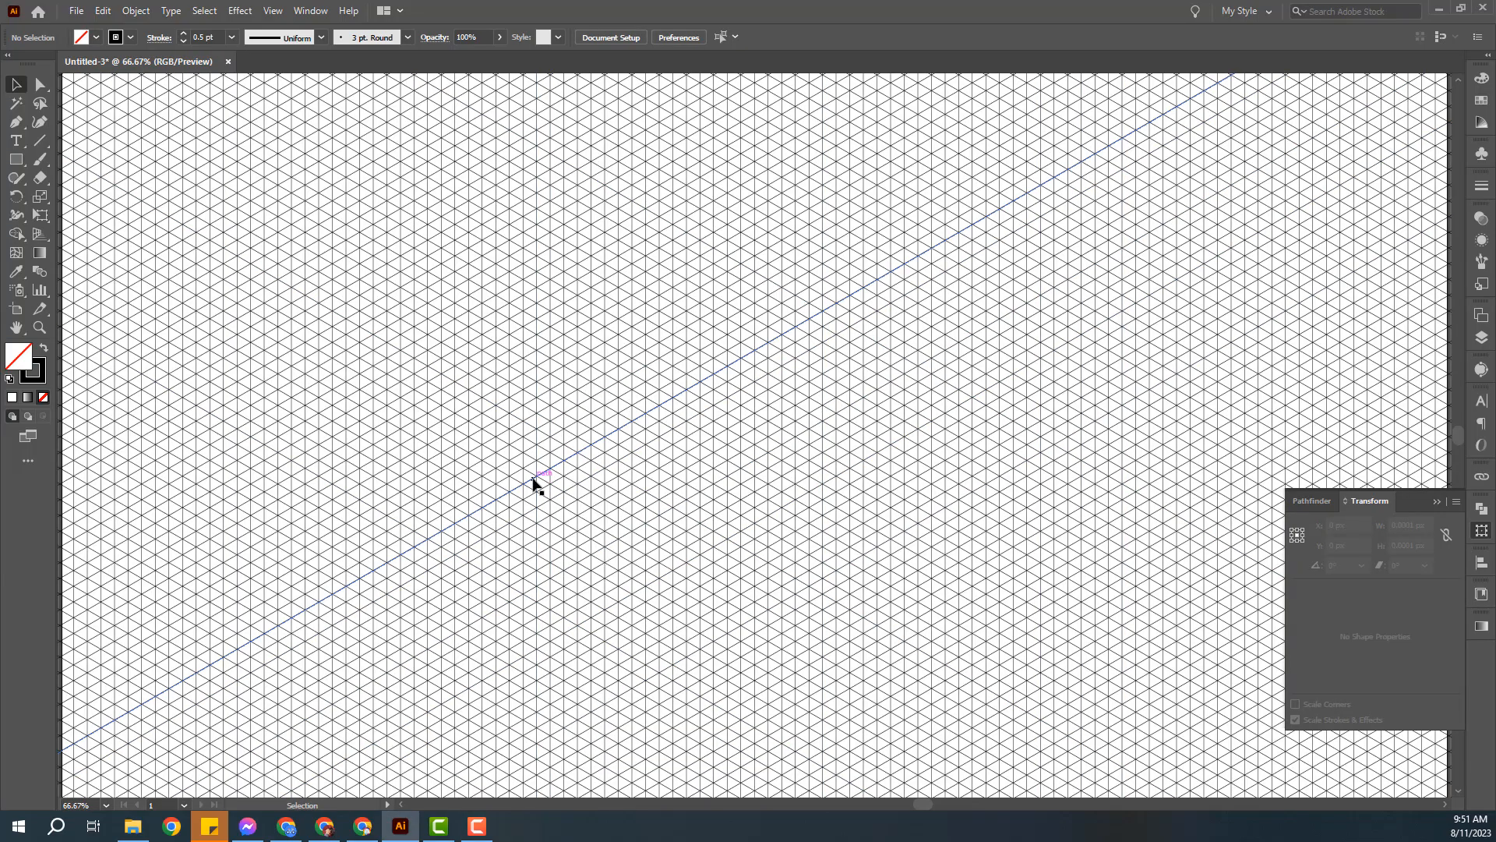
pyautogui.hotkey('ctrl', '+')
pyautogui.hotkey('ctrl', '+')
pyautogui.hotkey('ctrl', '+')
pyautogui.hotkey('ctrl', '+')
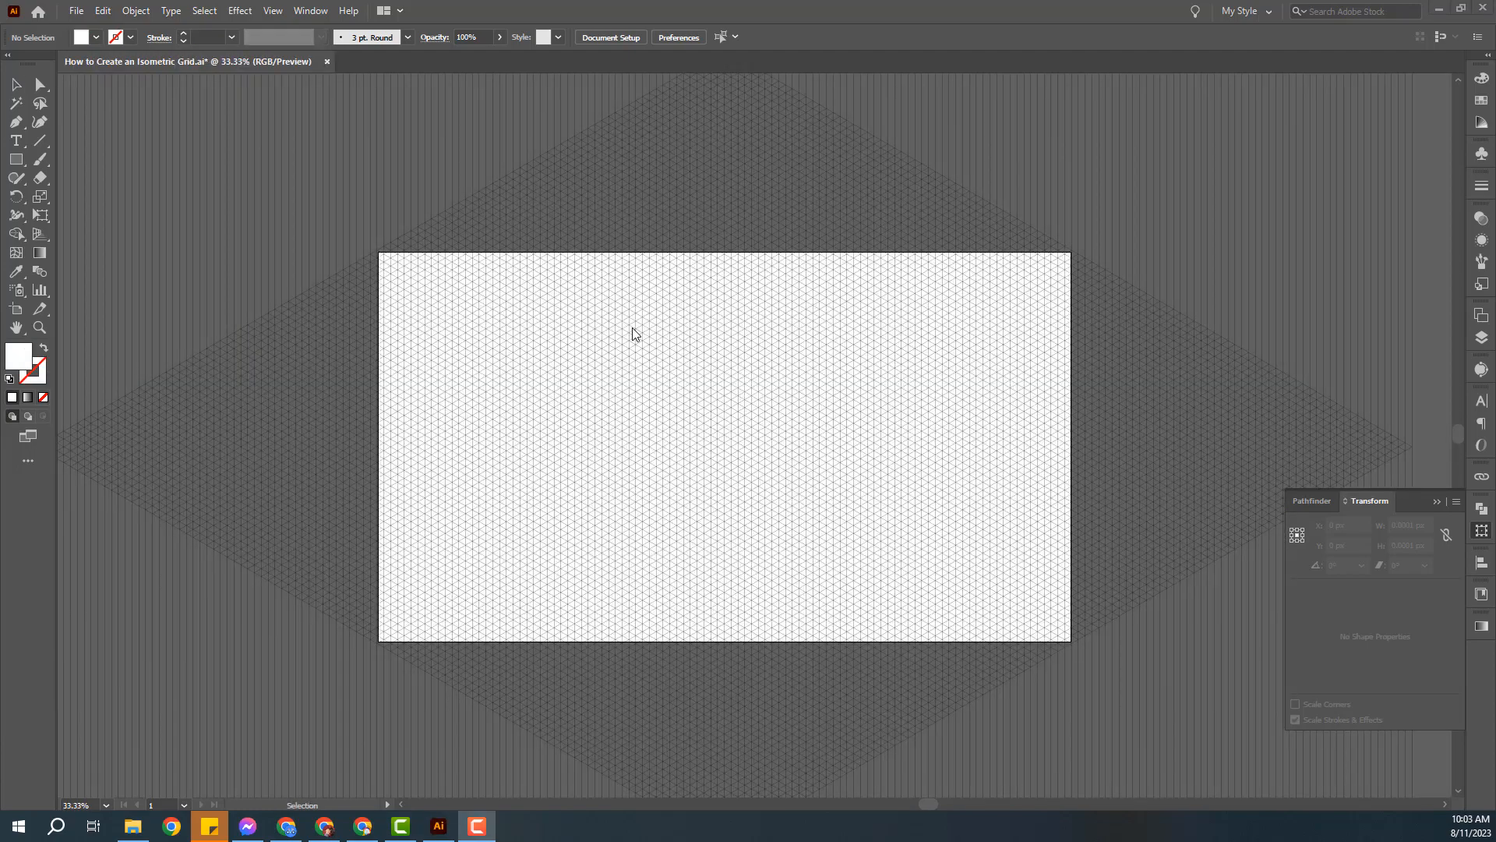
# - Draw a 100 by 100 px square on the isometric grid and fill it with red
pyautogui.hotkey('ctrl', '+')
pyautogui.hotkey('ctrl', '+')
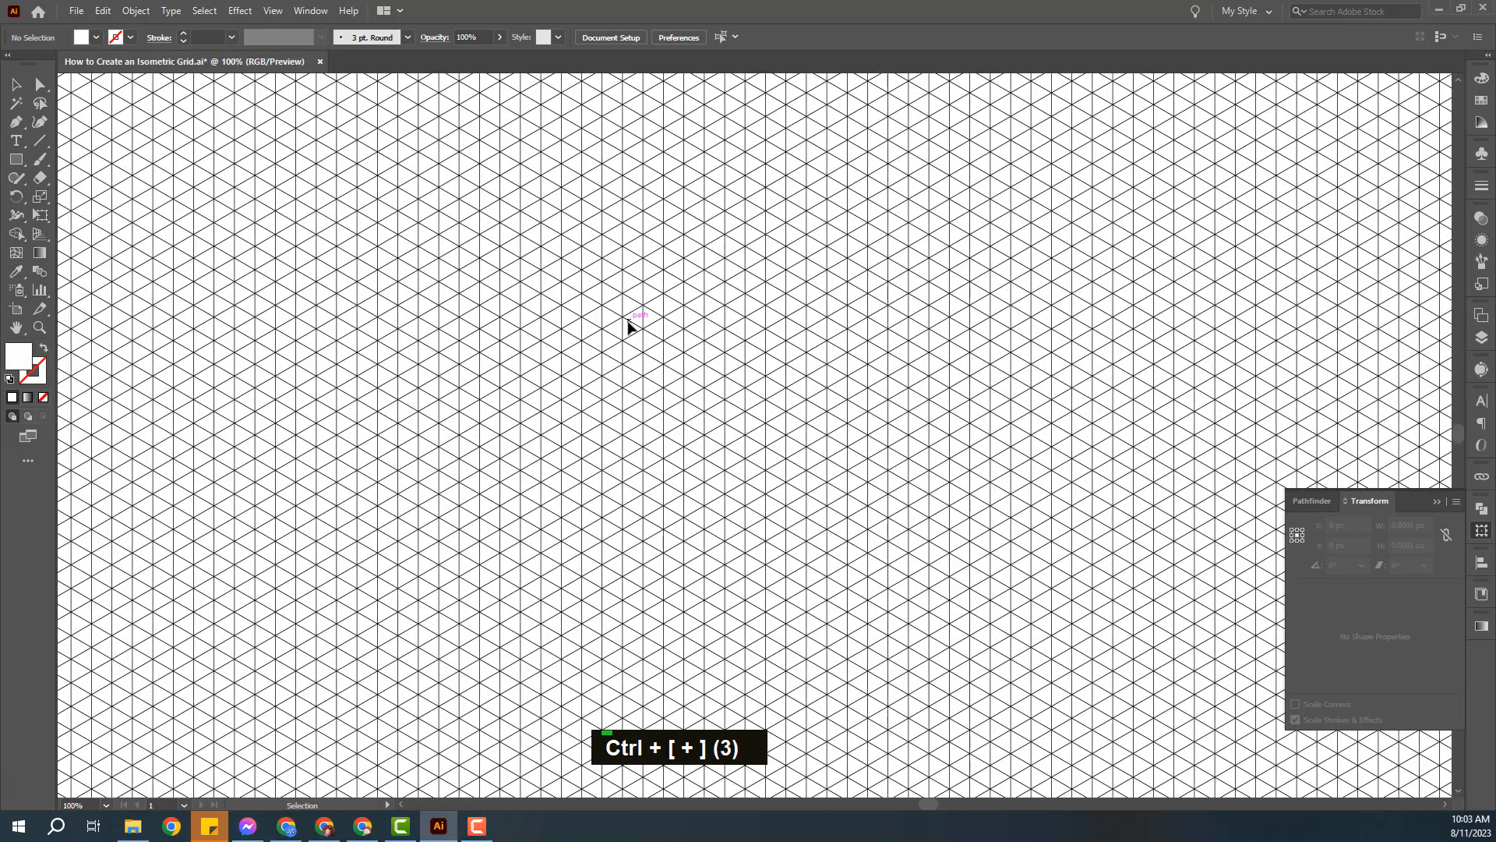
pyautogui.click(15, 159)
pyautogui.click(613, 253)
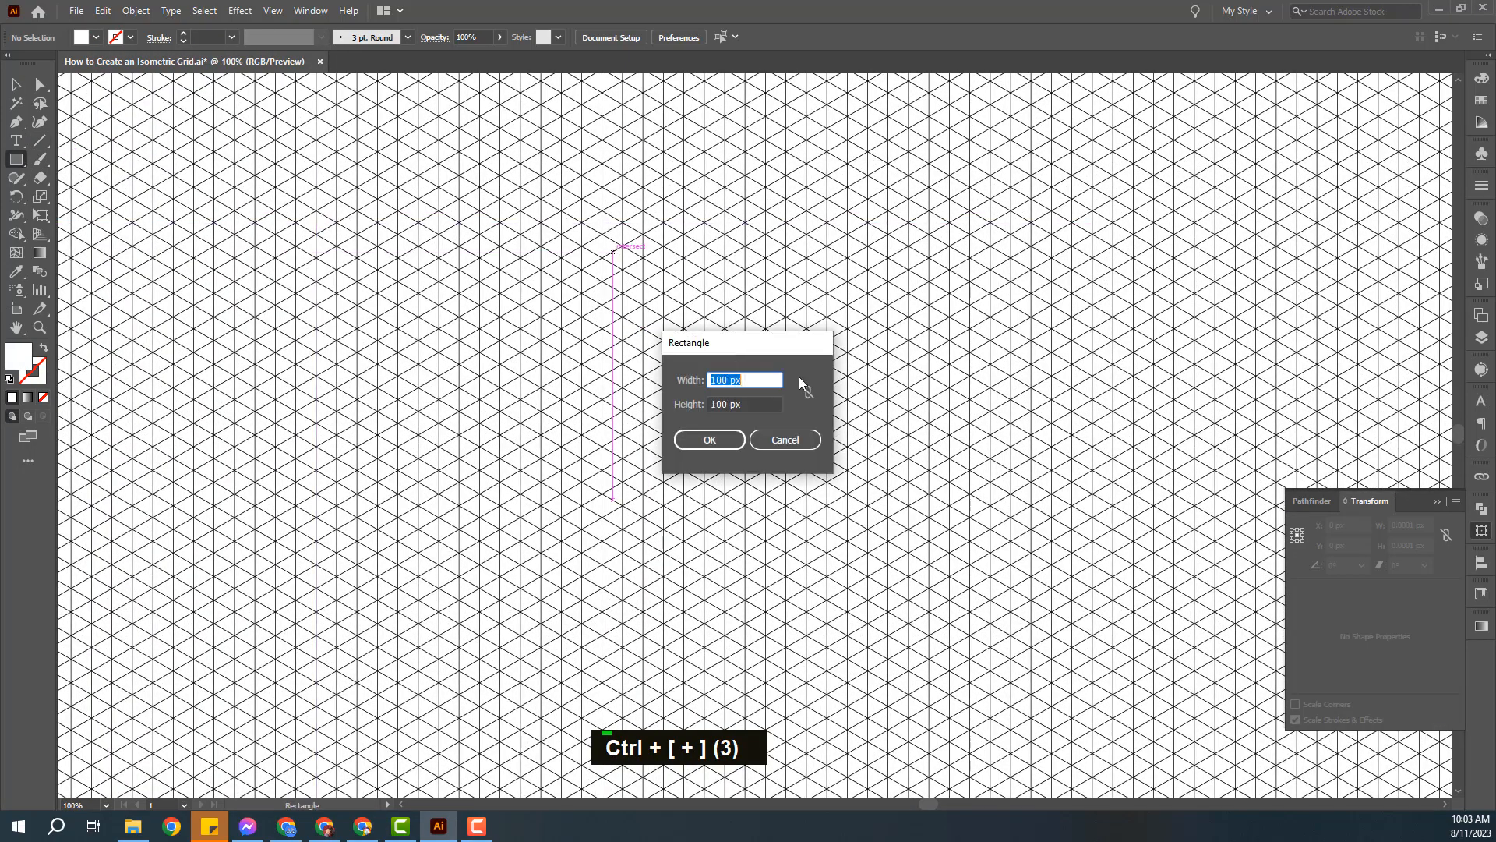
pyautogui.click(704, 438)
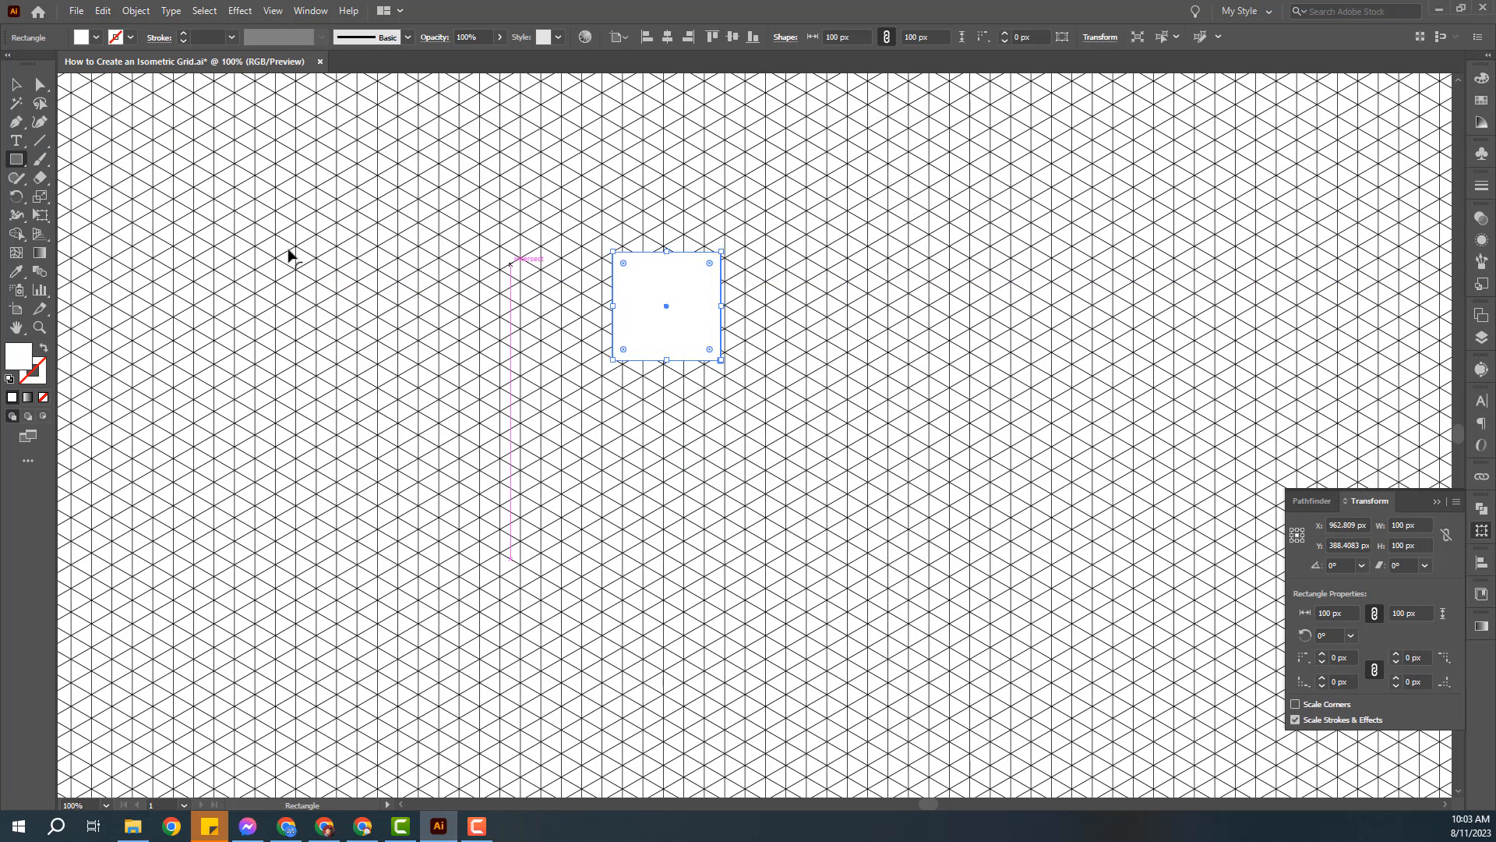
pyautogui.click(96, 36)
pyautogui.click(53, 64)
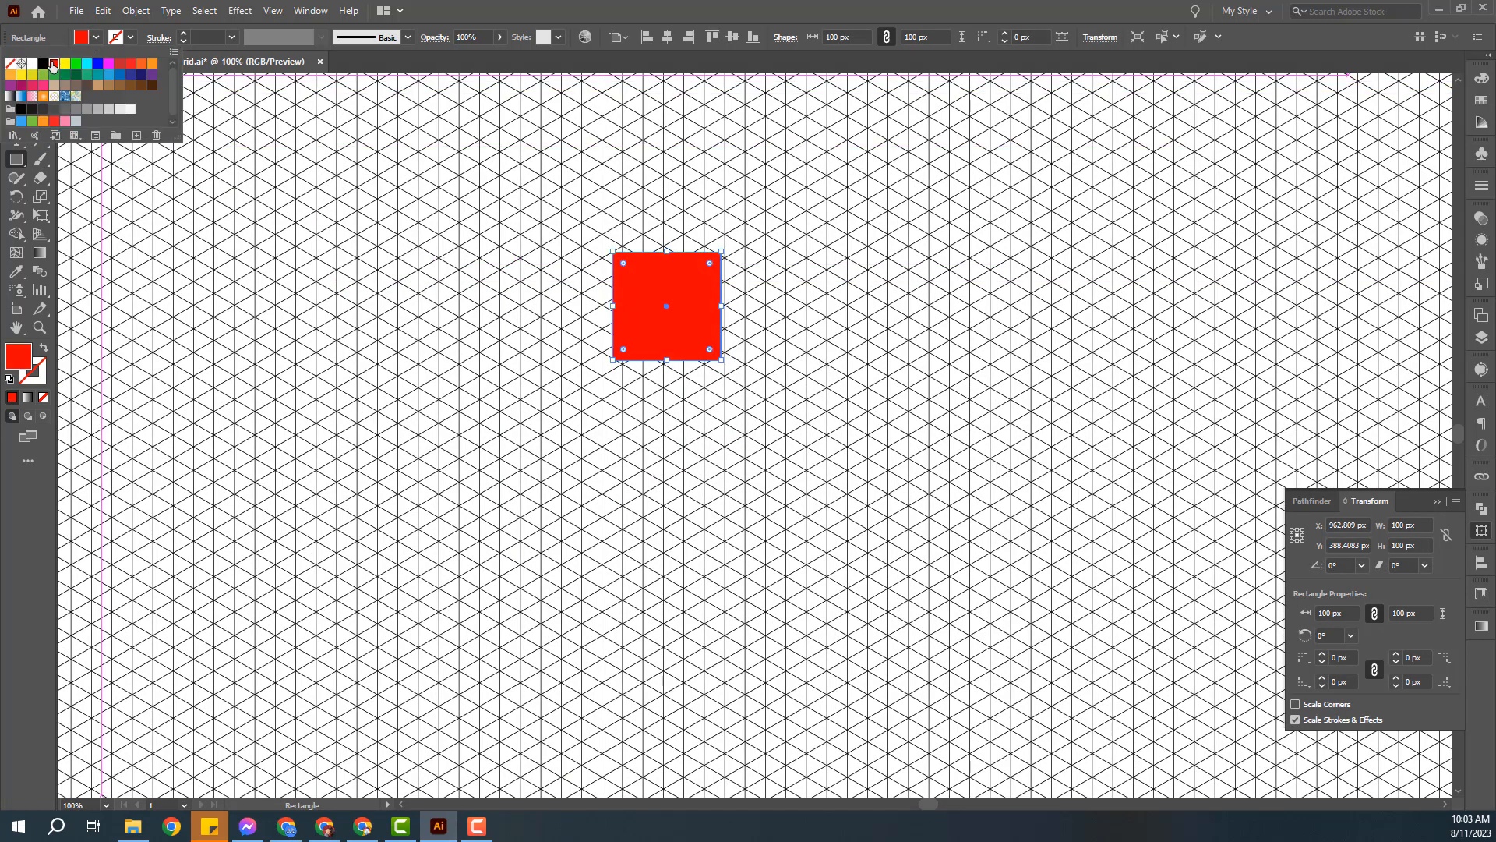
# - Apply a 3D Extrude & Bevel effect to the red square with the Isometric Top position and an extrude depth of 0 pt
pyautogui.hotkey('ctrl', '+')
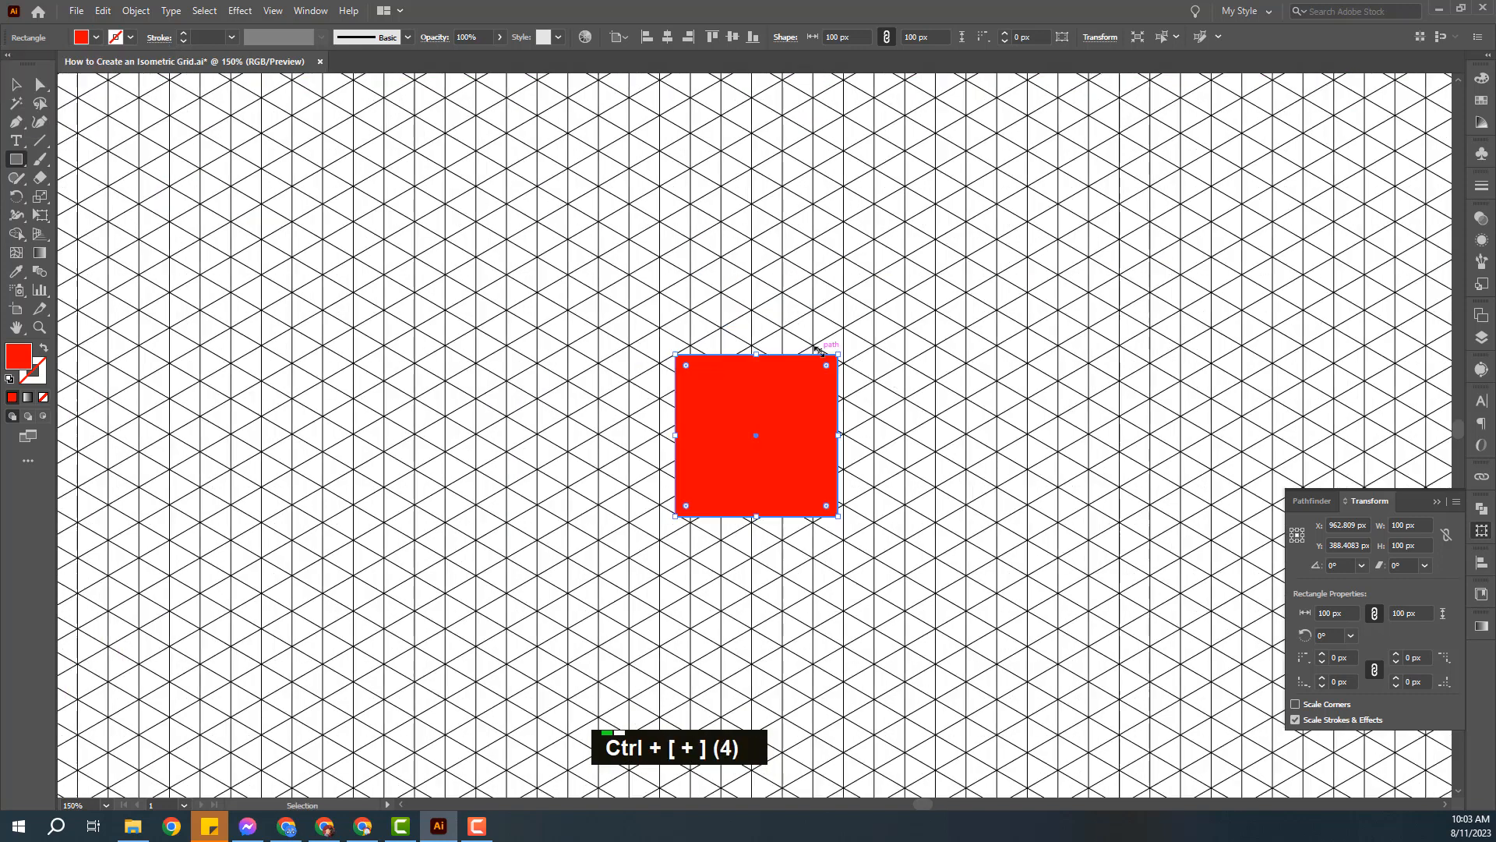
pyautogui.click(240, 11)
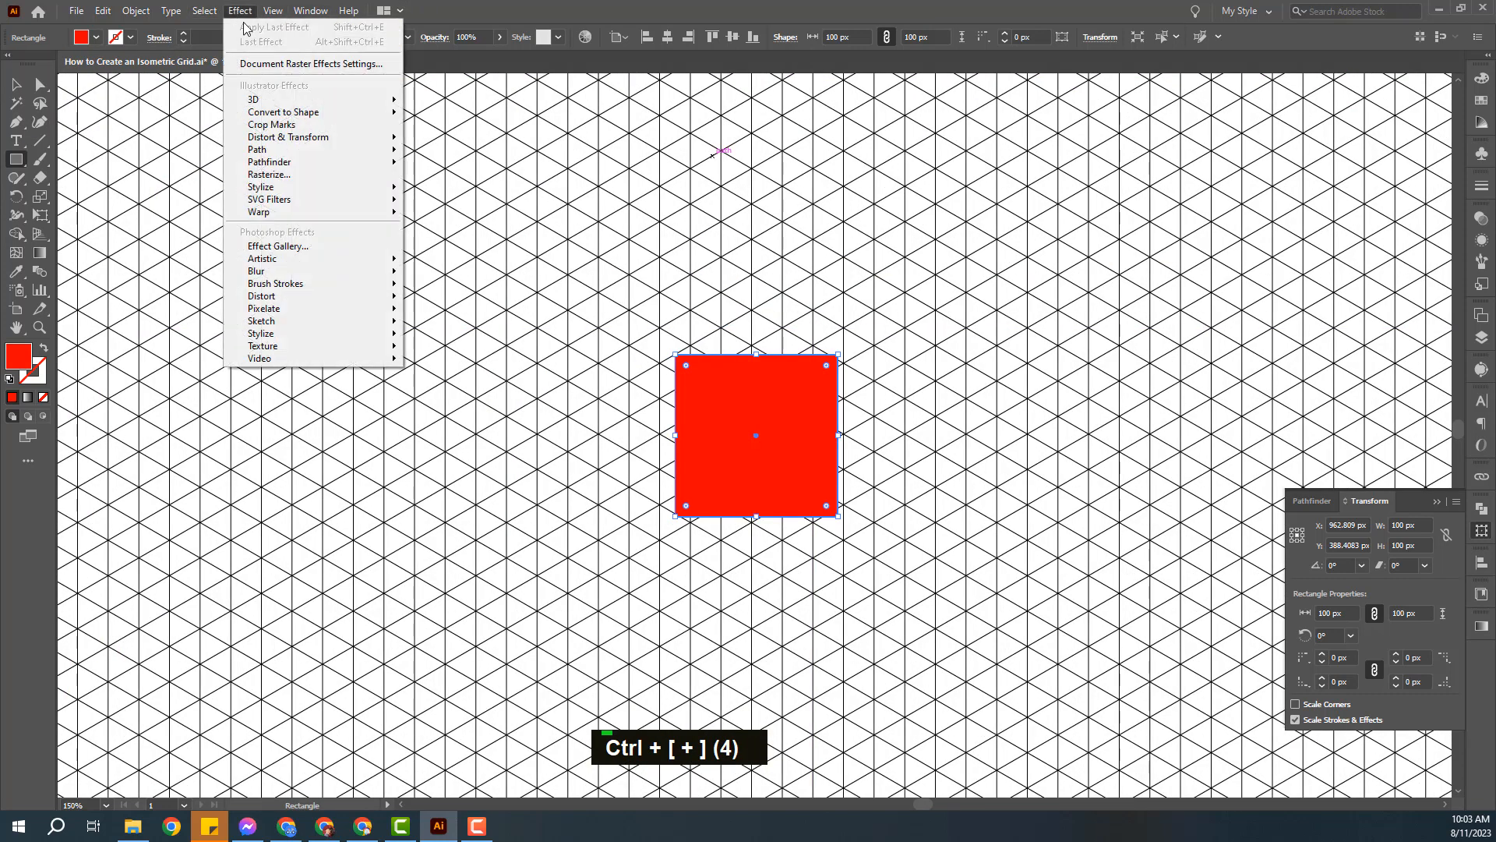
pyautogui.moveTo(253, 99)
pyautogui.click(460, 100)
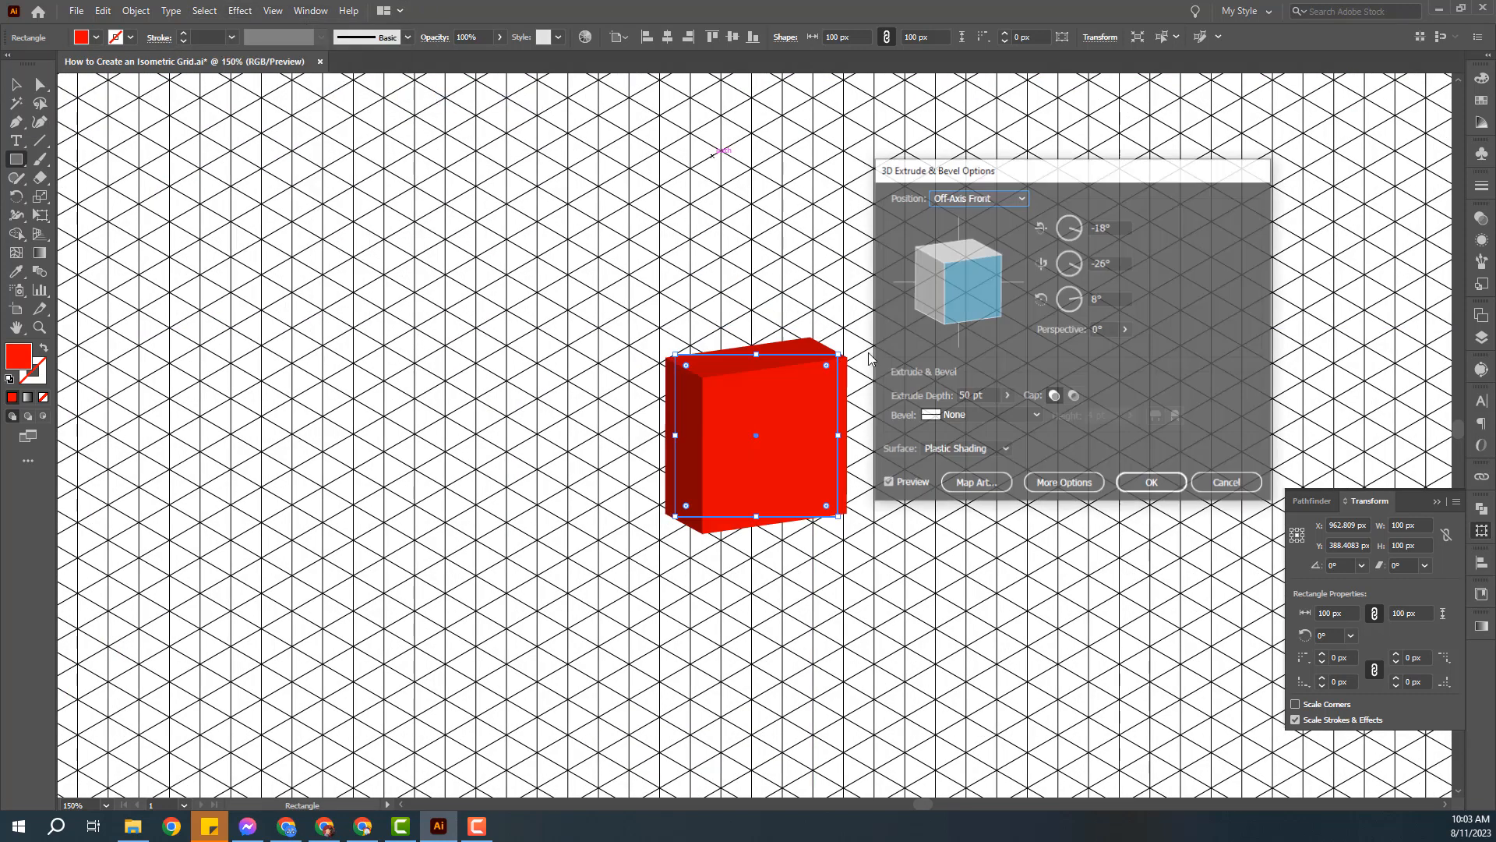
pyautogui.click(954, 200)
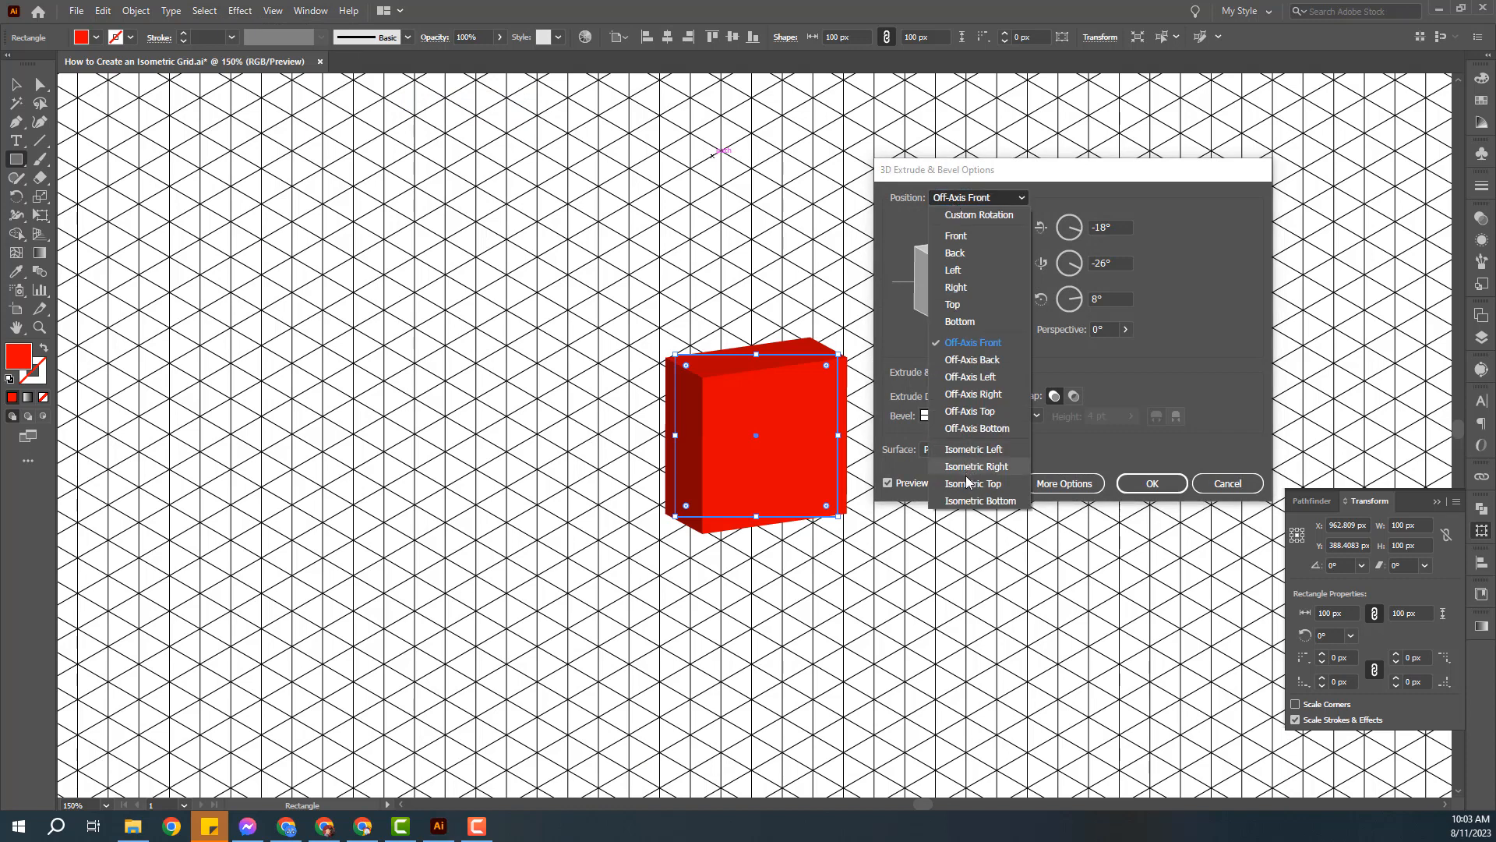
pyautogui.click(968, 485)
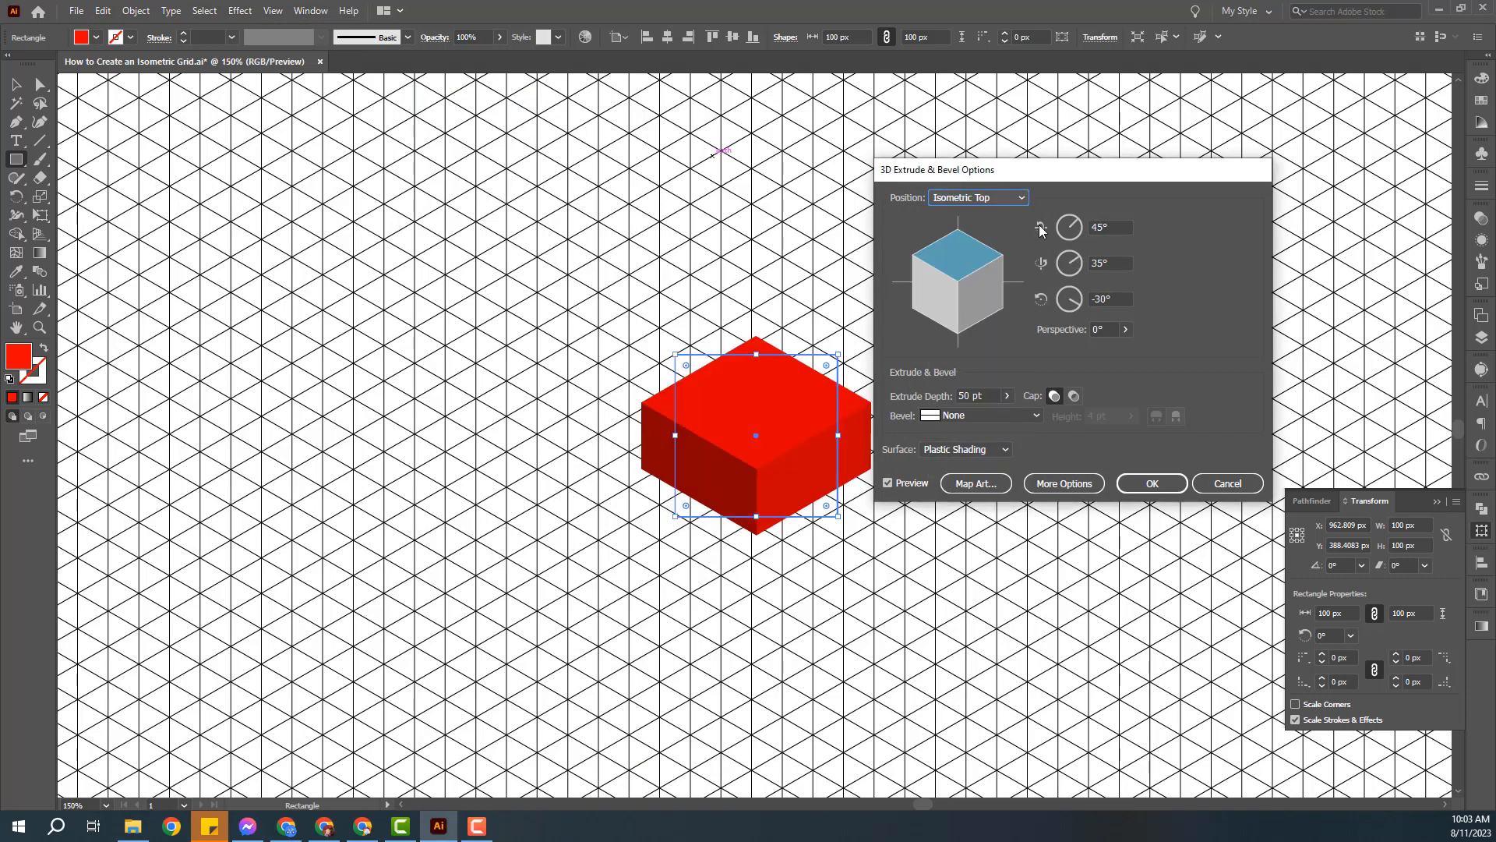
pyautogui.click(1006, 396)
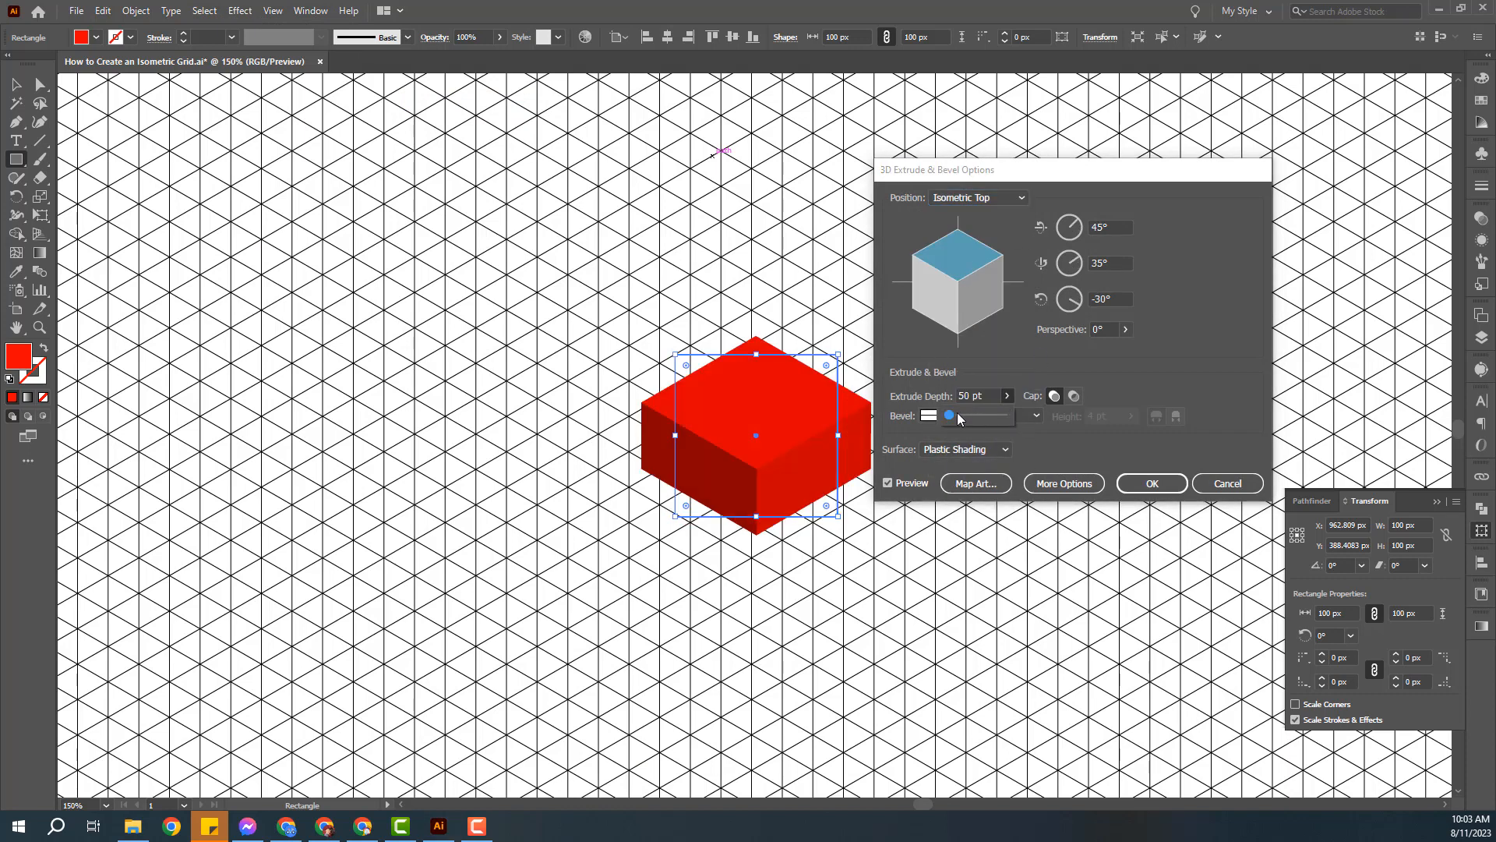
pyautogui.moveTo(949, 419); pyautogui.dragTo(910, 421)
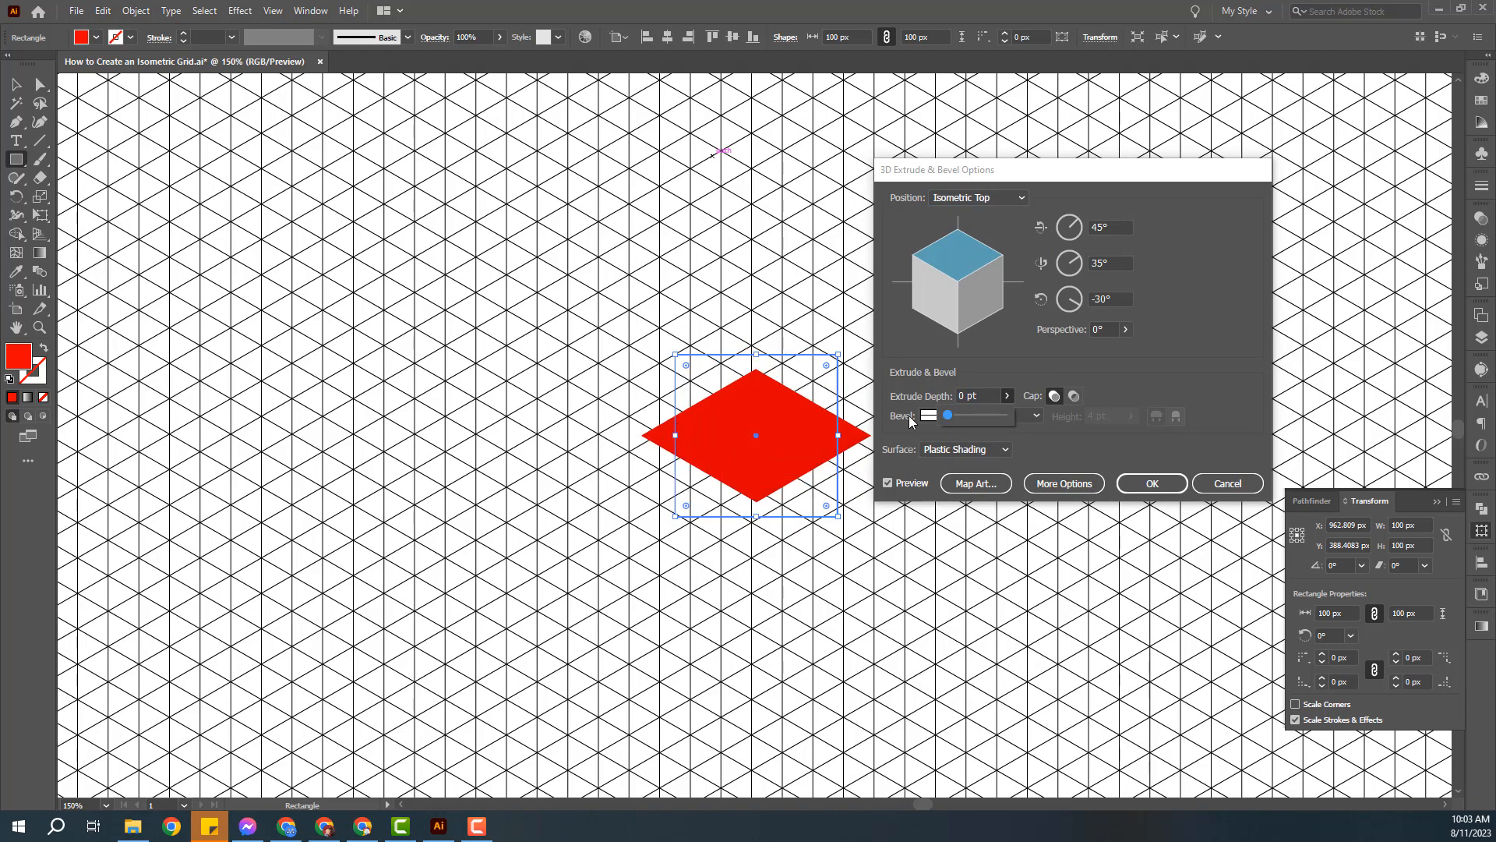
pyautogui.click(1140, 490)
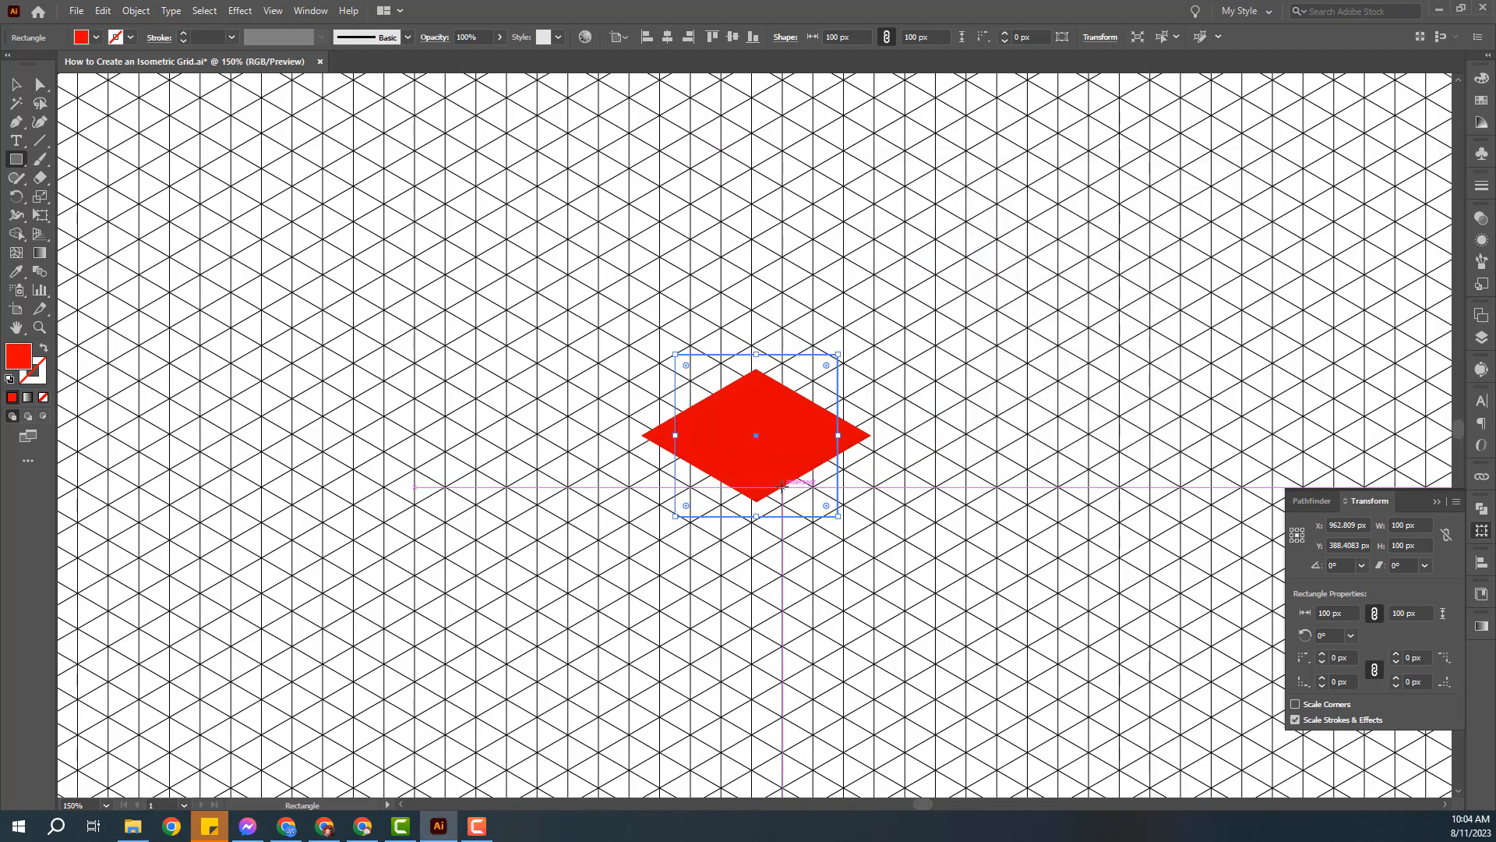
# - Nudge the red rhombus sideways toward the nearest vertical grid line, to X about 961.6 px
pyautogui.hotkey('ctrl', '+')
pyautogui.hotkey('ctrl', '+')
pyautogui.hotkey('ctrl', '+')
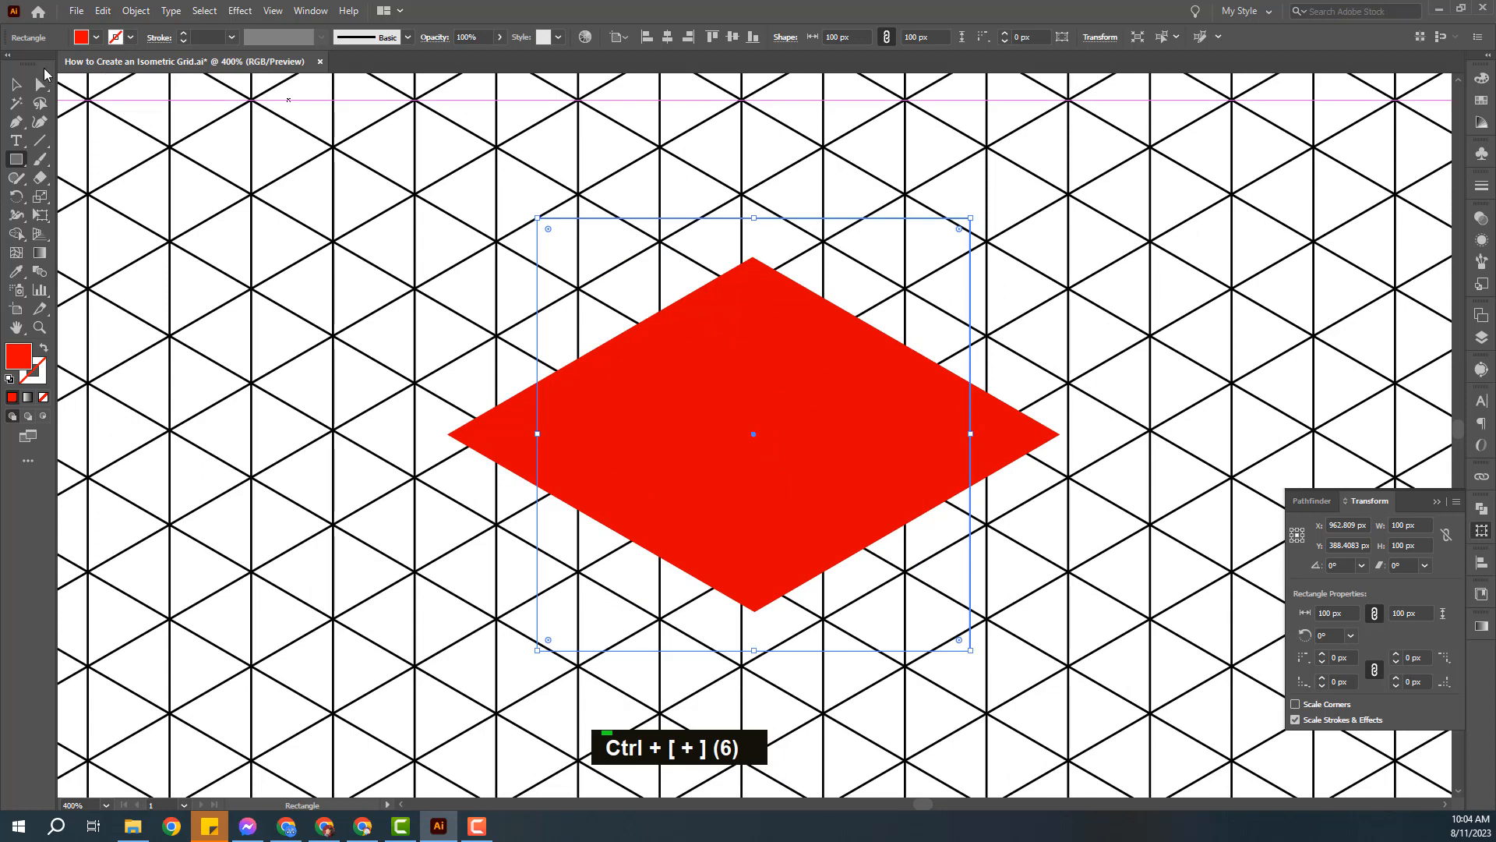
pyautogui.press('v')
pyautogui.moveTo(725, 419); pyautogui.dragTo(726, 419)
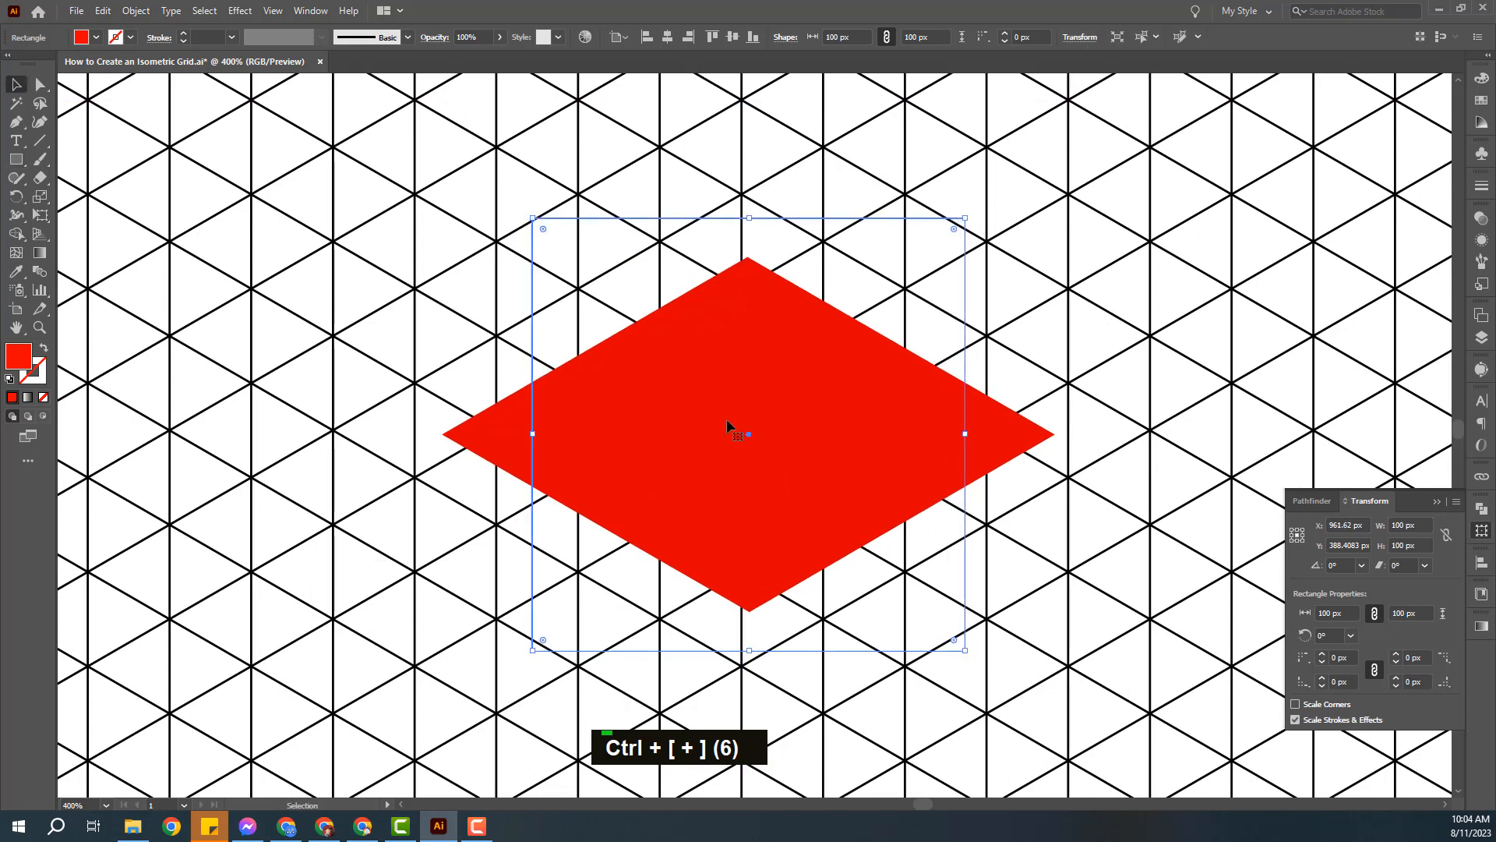
# - Align the rhombus's top corner exactly with the vertical grid line at X 960 px
pyautogui.hotkey('ctrl', '+')
pyautogui.hotkey('ctrl', '+')
pyautogui.press('space')
pyautogui.moveTo(781, 312); pyautogui.dragTo(761, 718)
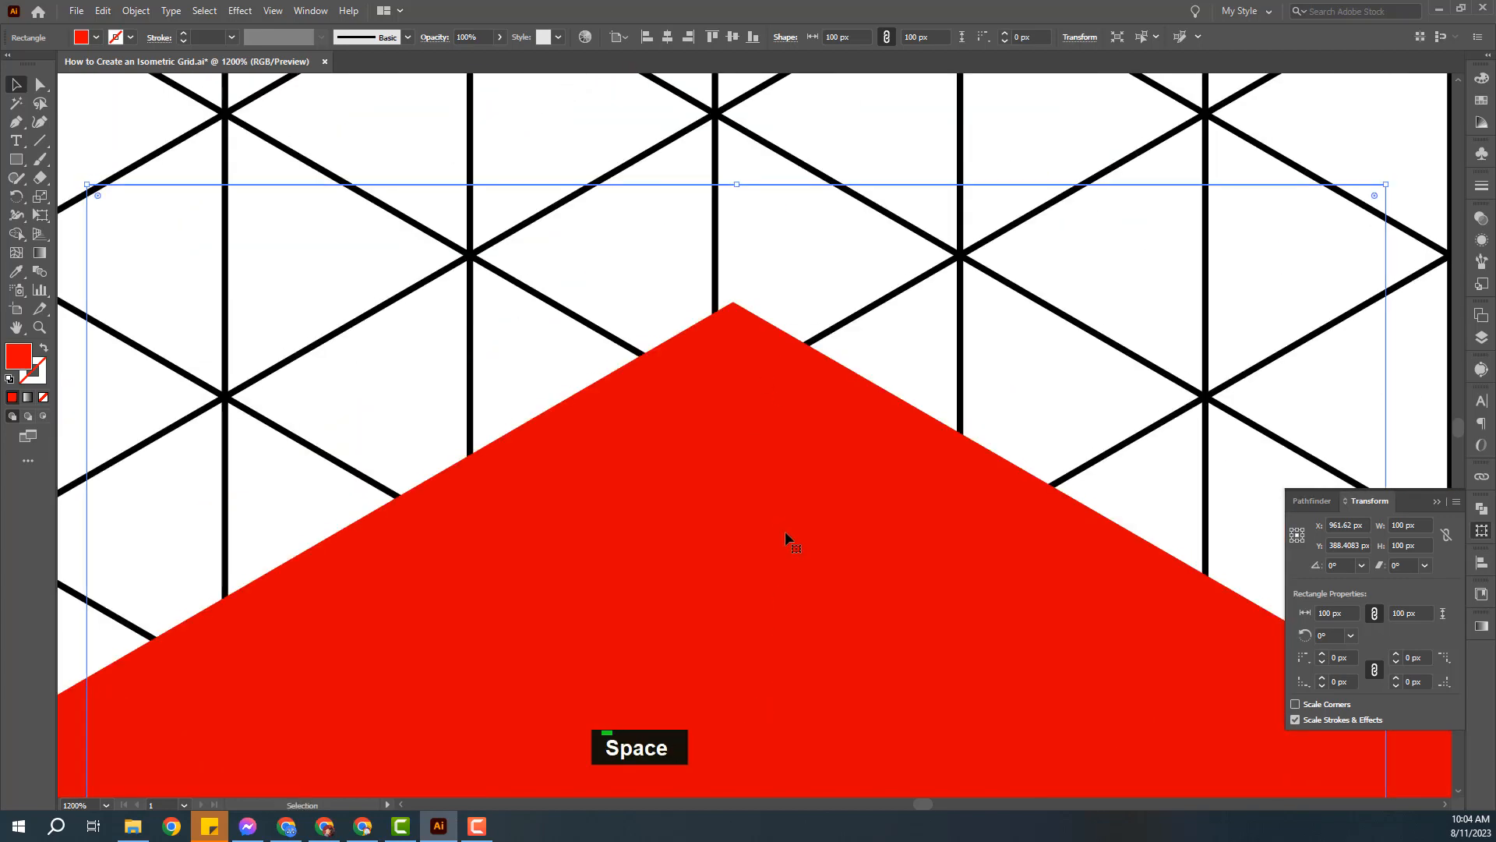
pyautogui.moveTo(784, 531); pyautogui.dragTo(764, 529)
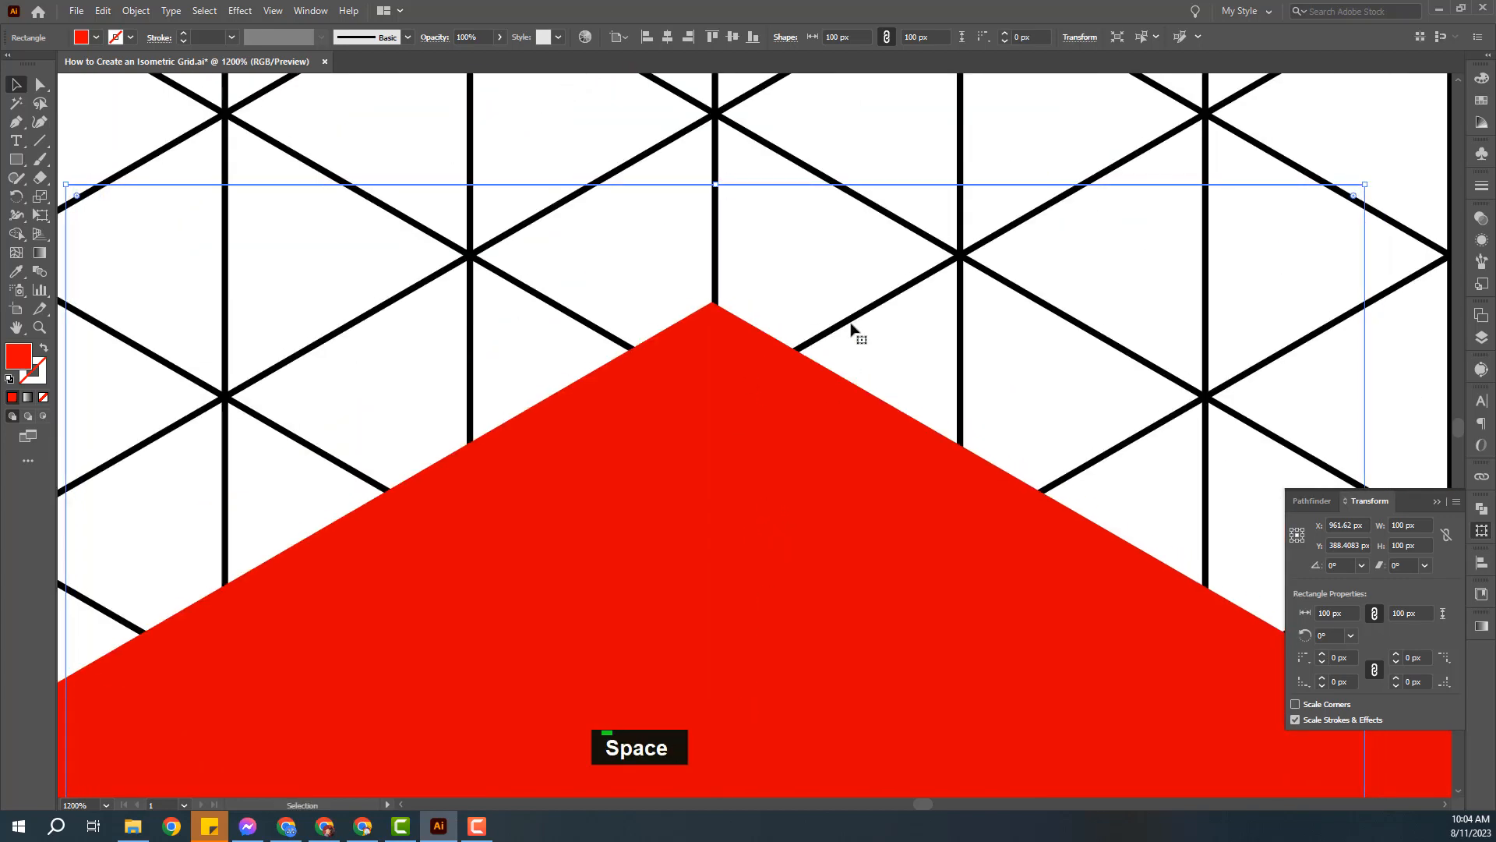
pyautogui.hotkey('ctrl', '-')
pyautogui.hotkey('ctrl', '-')
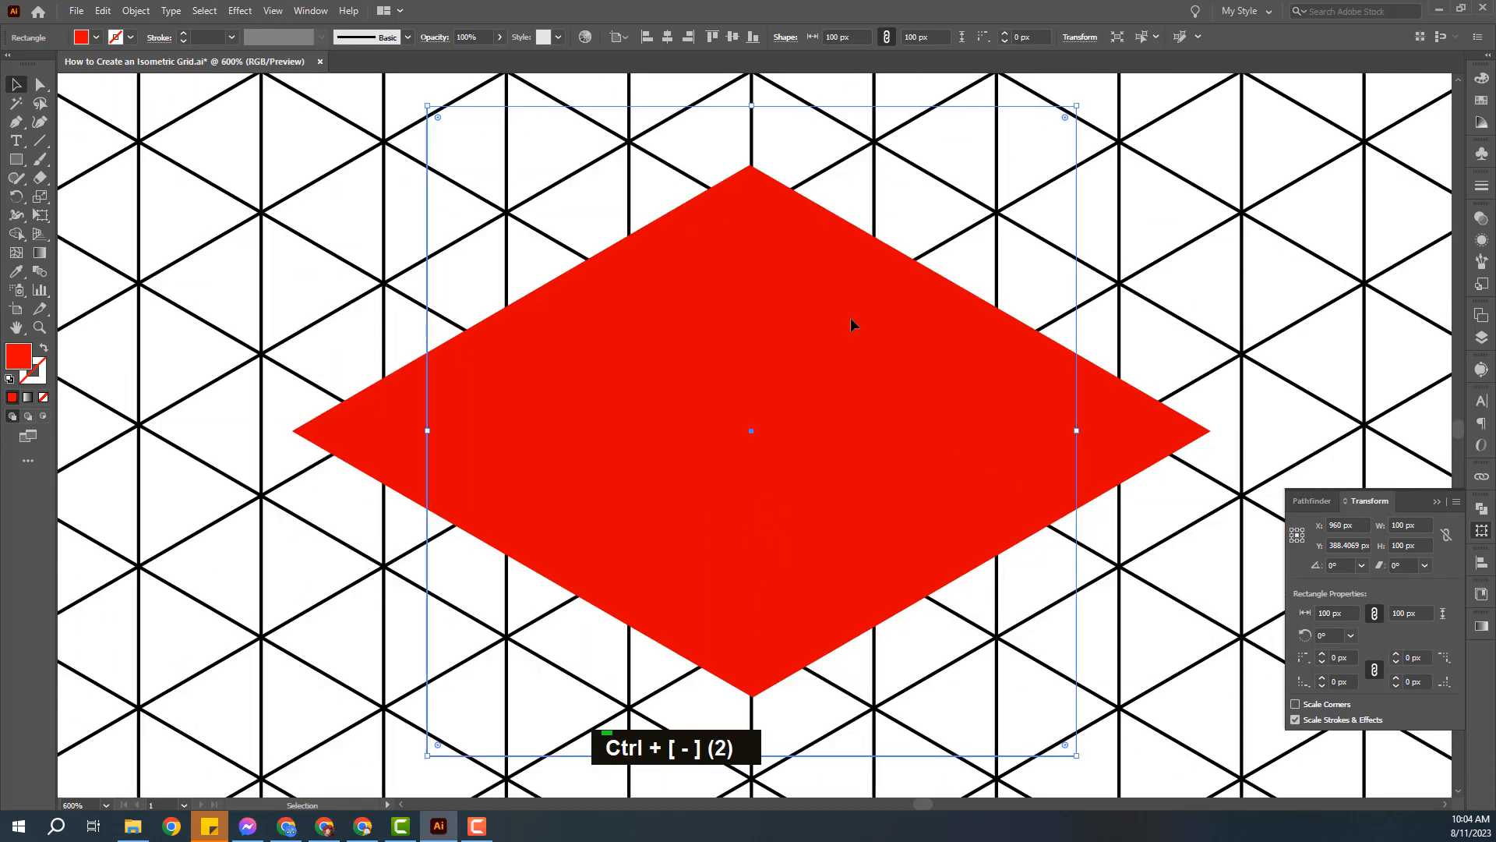
pyautogui.press('ctrl')
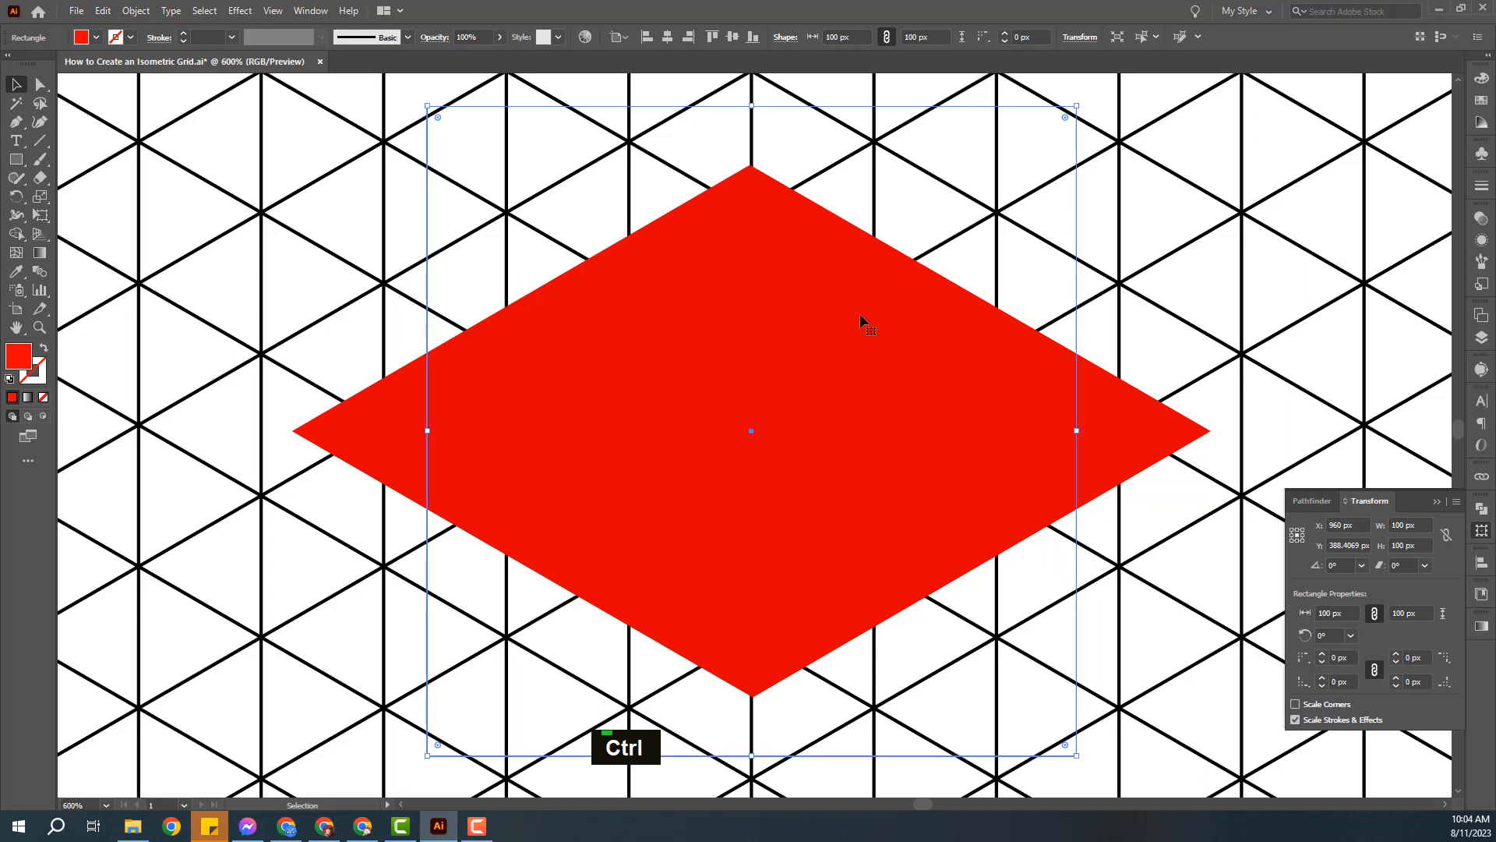
pyautogui.moveTo(861, 315); pyautogui.dragTo(863, 312)
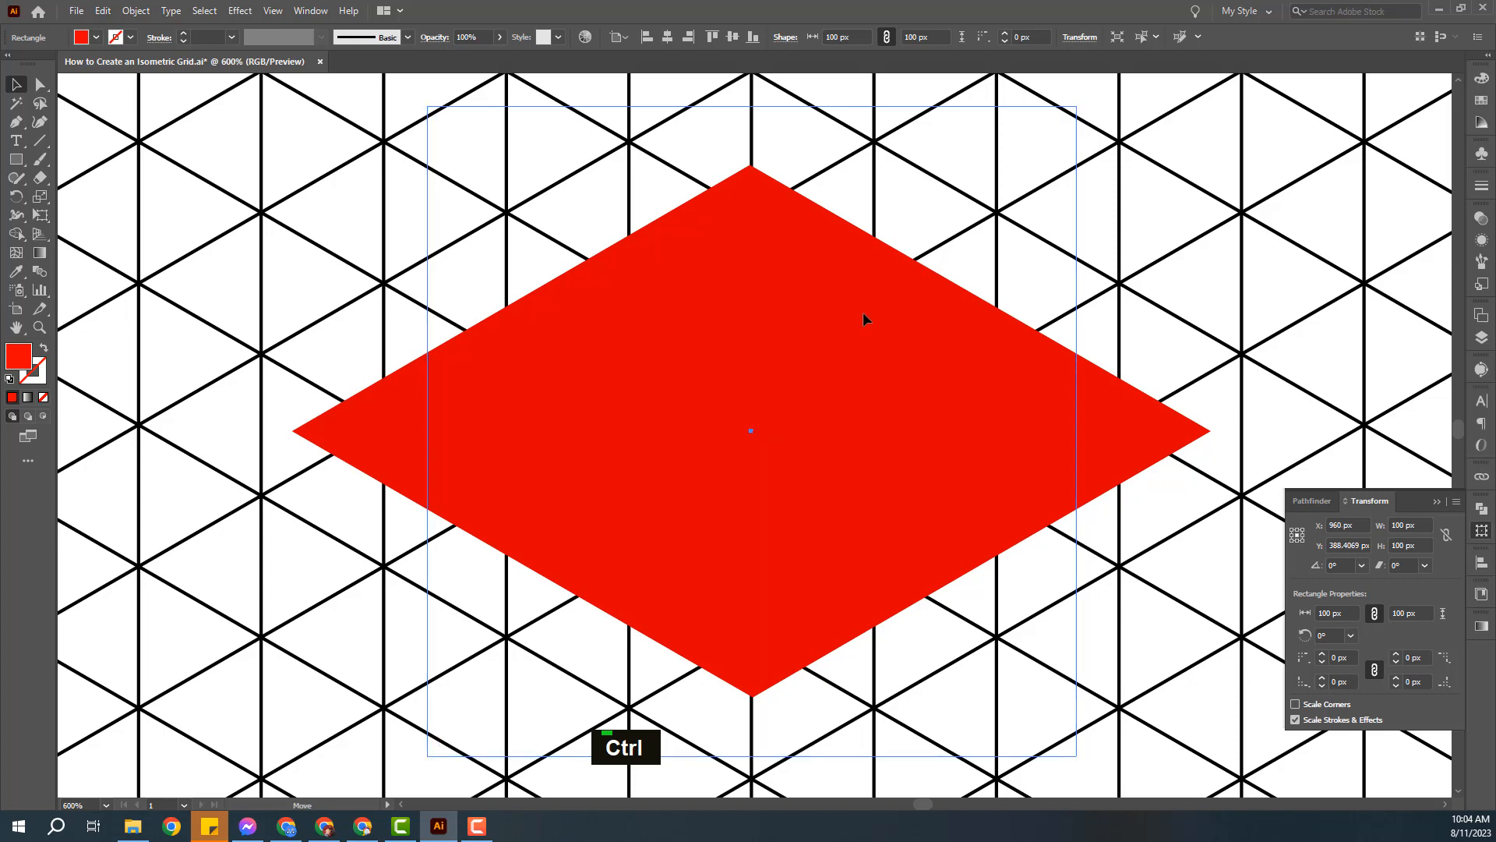
# - Duplicate the rhombus below the original and change the copy's 3D Extrude & Bevel position to Isometric Left
pyautogui.hotkey('ctrl', '-')
pyautogui.hotkey('ctrl', '-')
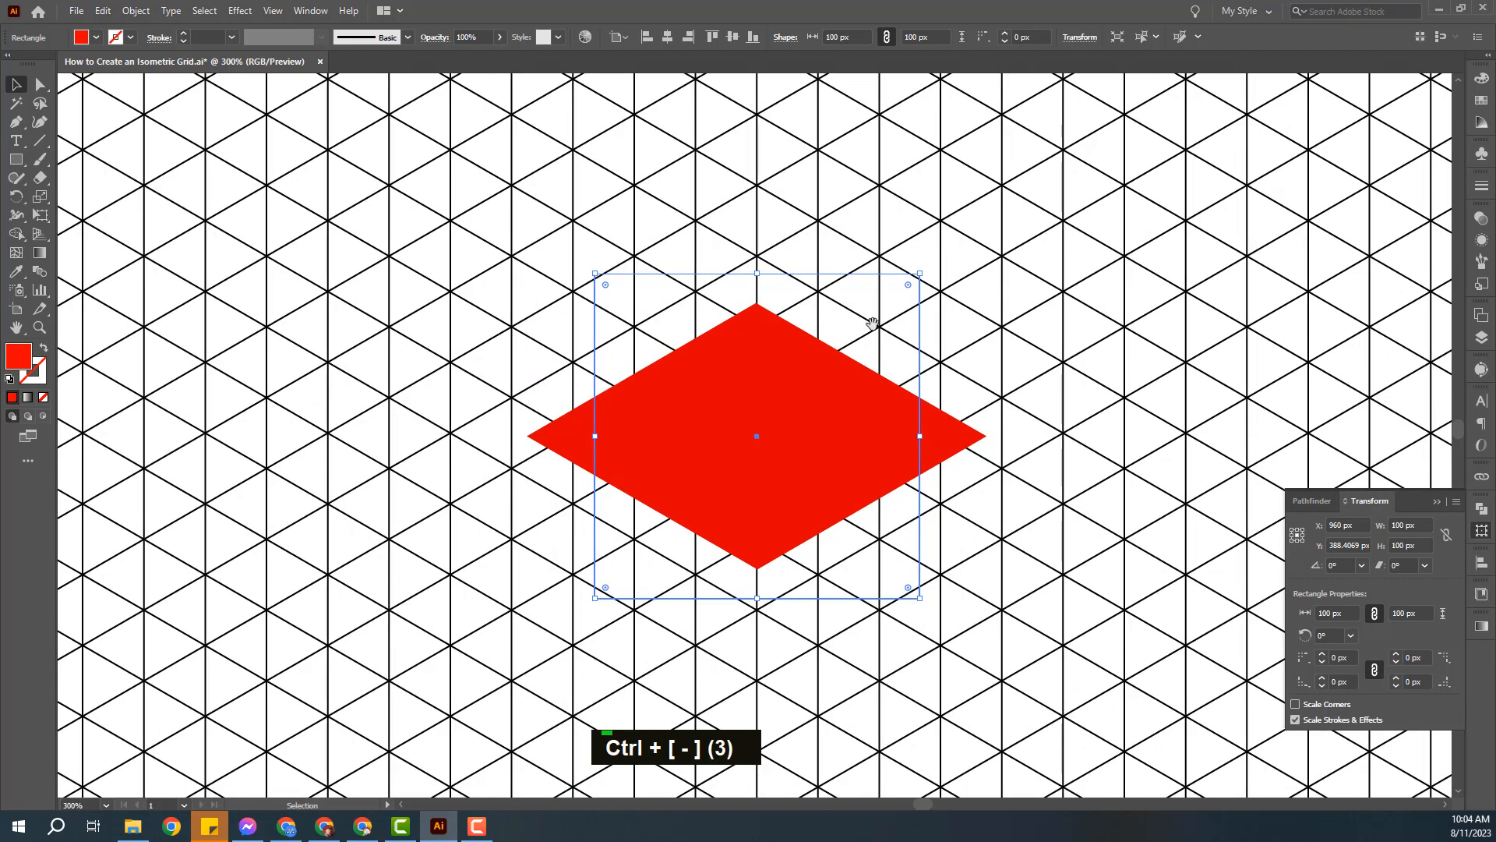
pyautogui.moveTo(807, 526); pyautogui.dragTo(923, 548)
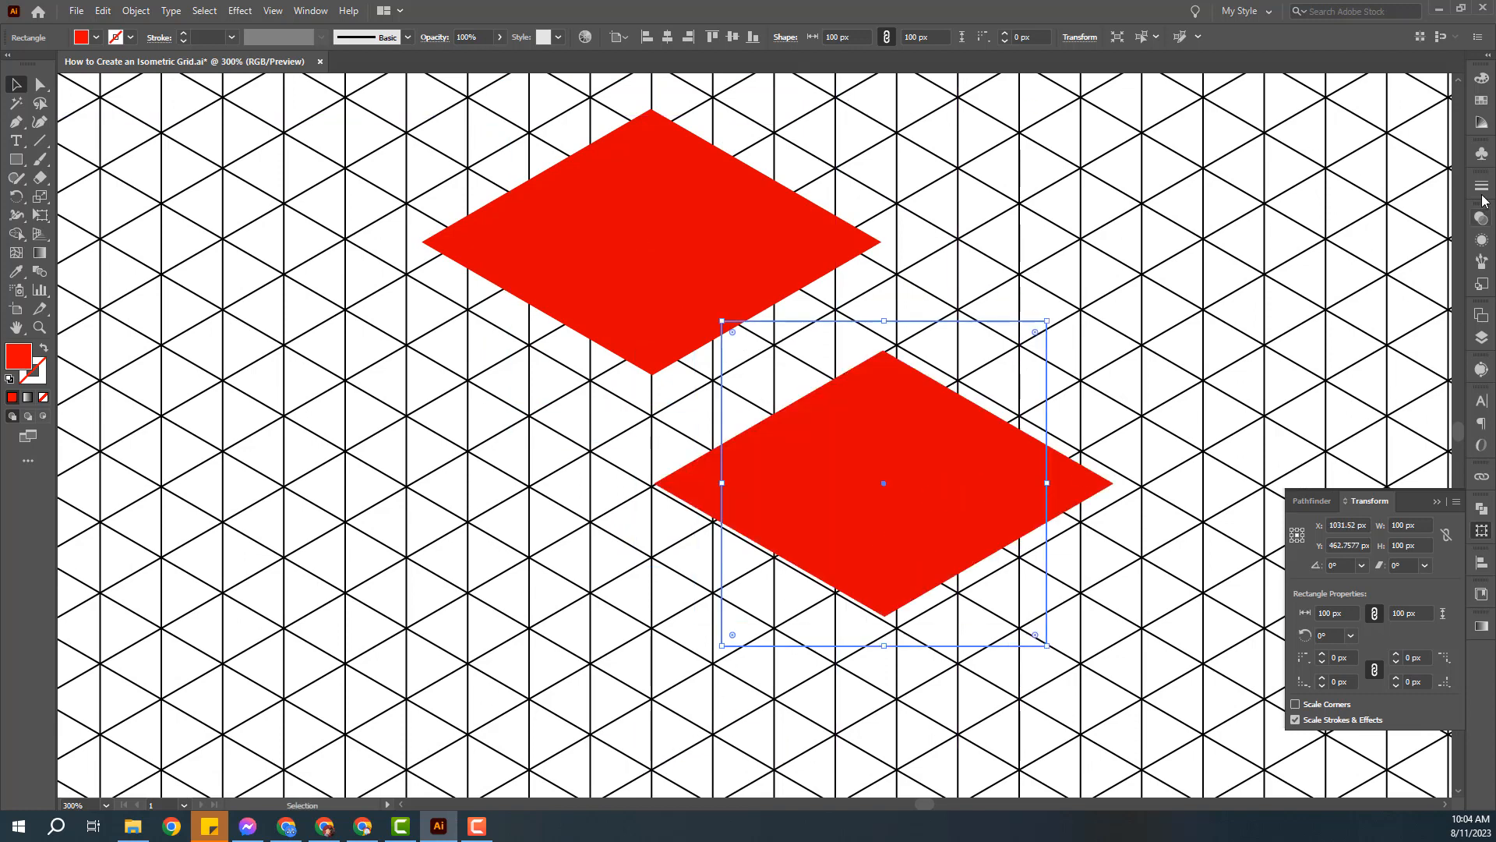
pyautogui.click(1482, 239)
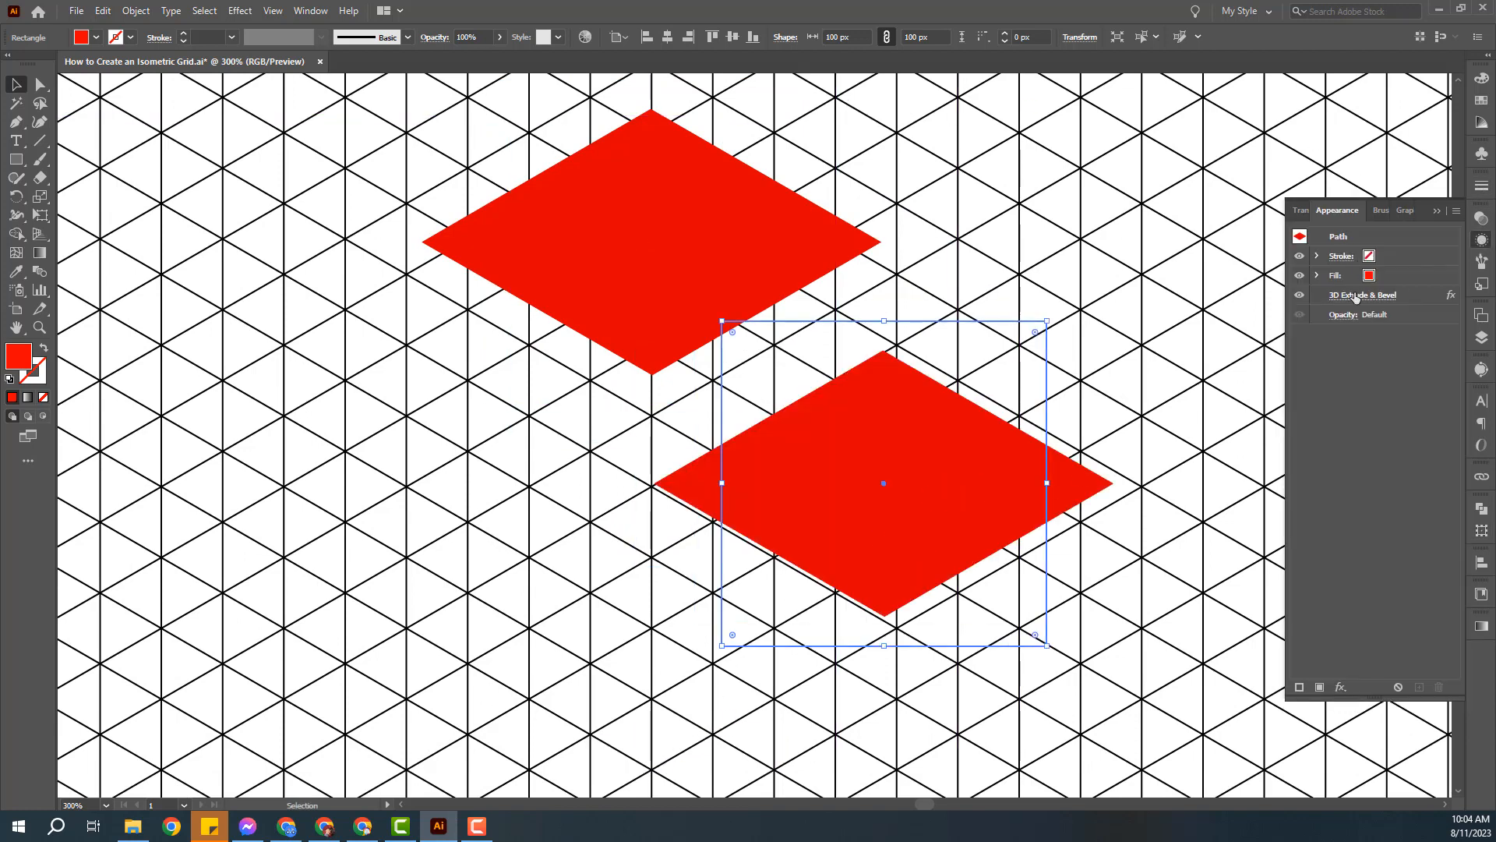
pyautogui.click(1356, 296)
pyautogui.click(962, 196)
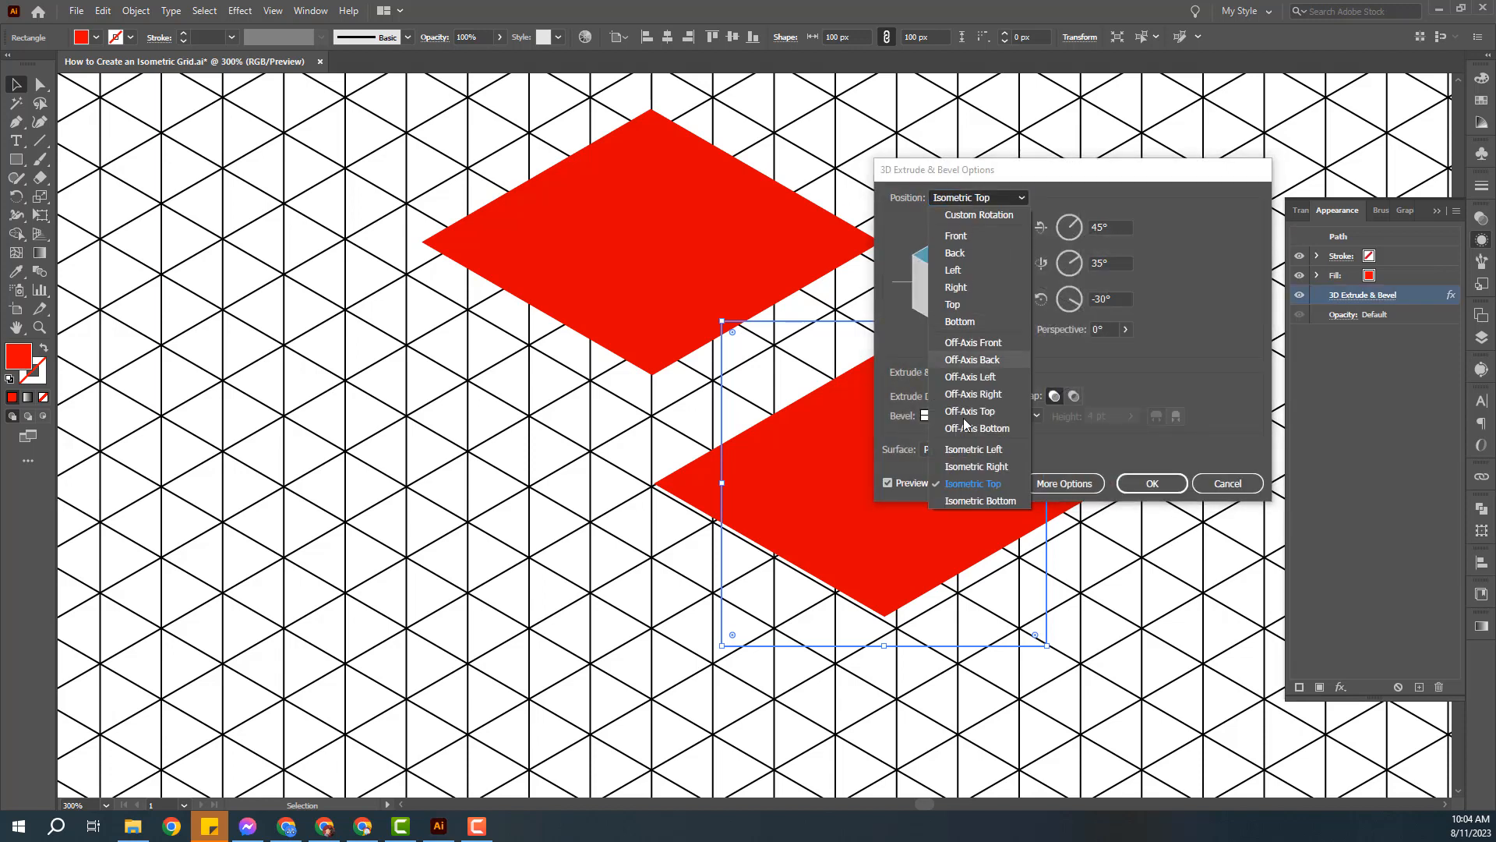
pyautogui.click(979, 451)
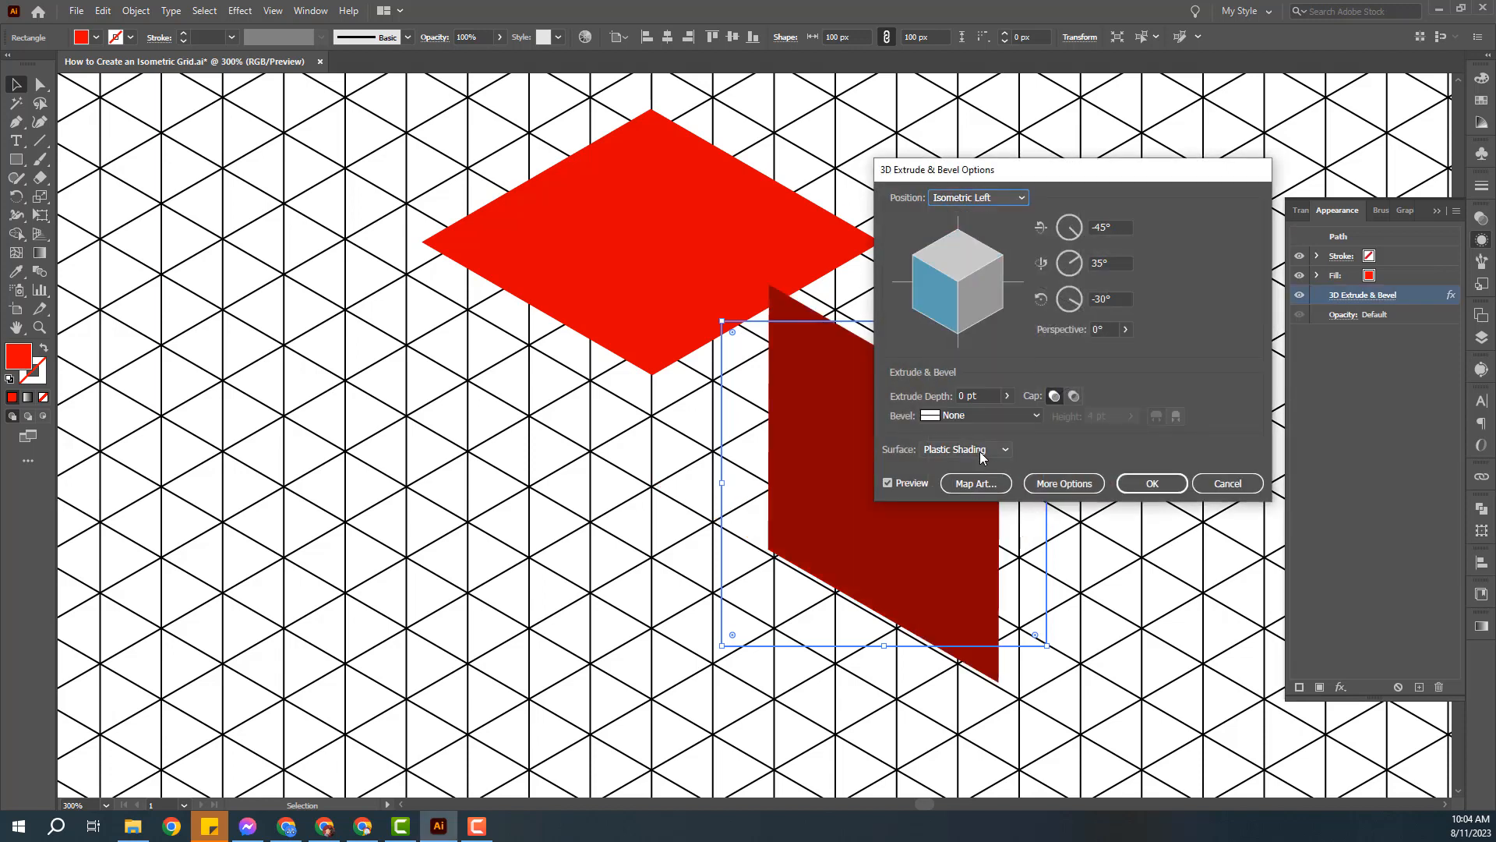
pyautogui.click(1145, 486)
# - Place the dark face under the rhombus's left edge and a copy of it, set to Isometric Right, under the right edge
pyautogui.moveTo(850, 516); pyautogui.dragTo(852, 468)
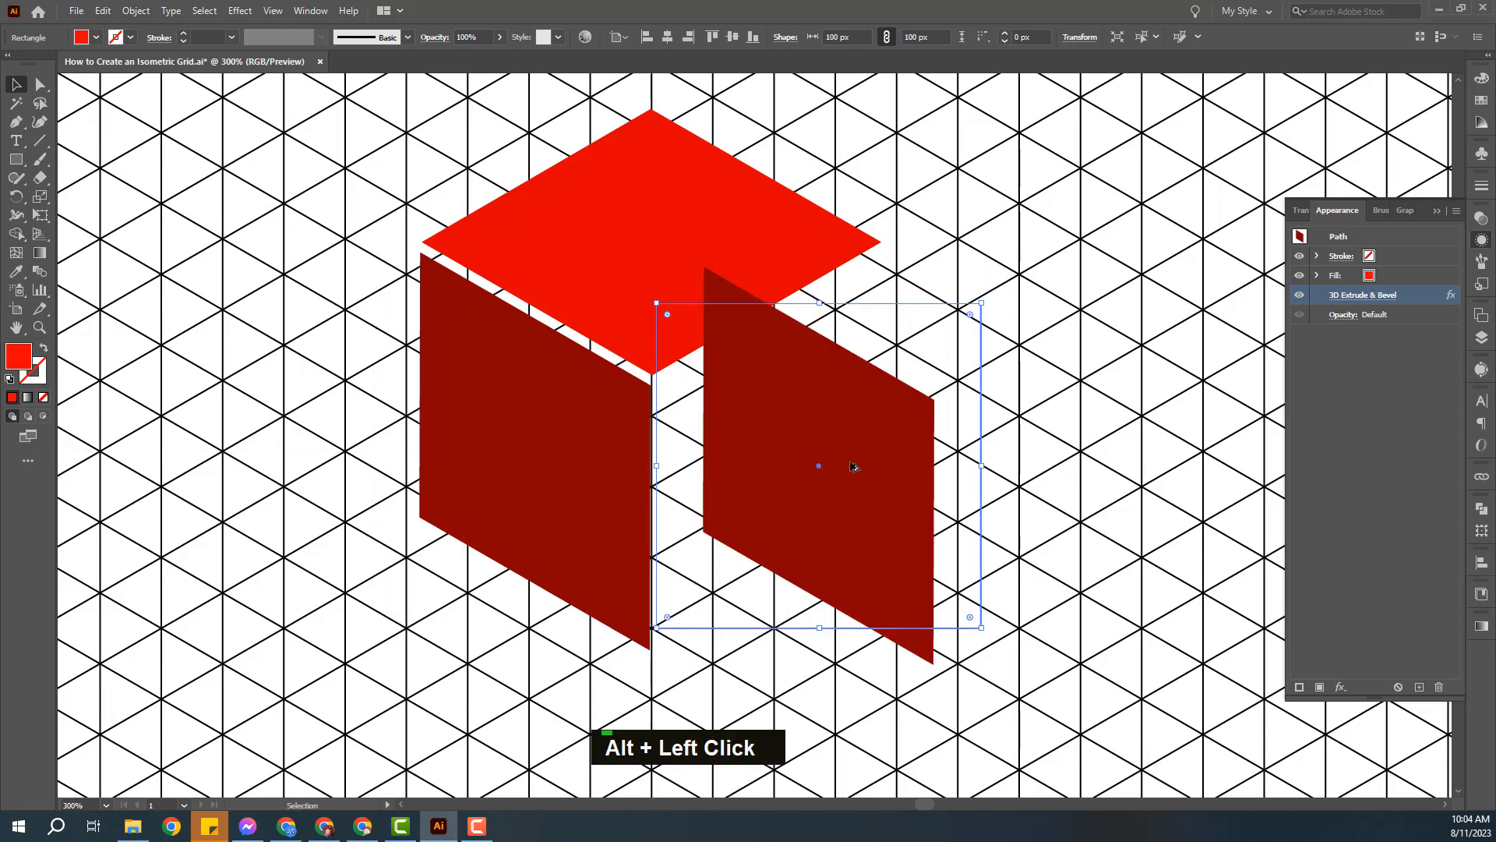
pyautogui.click(1375, 304)
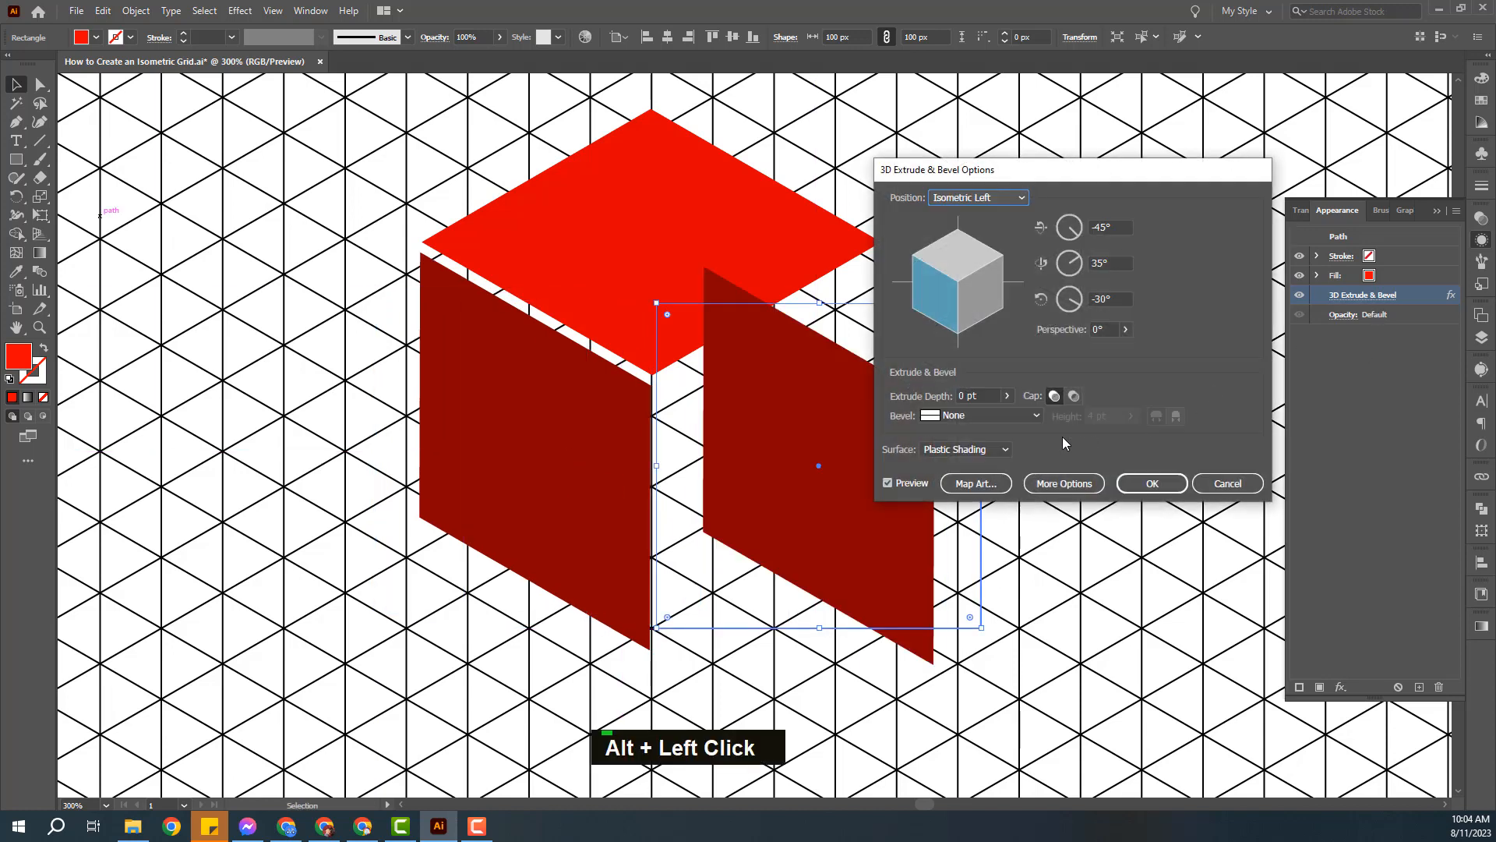
pyautogui.click(989, 197)
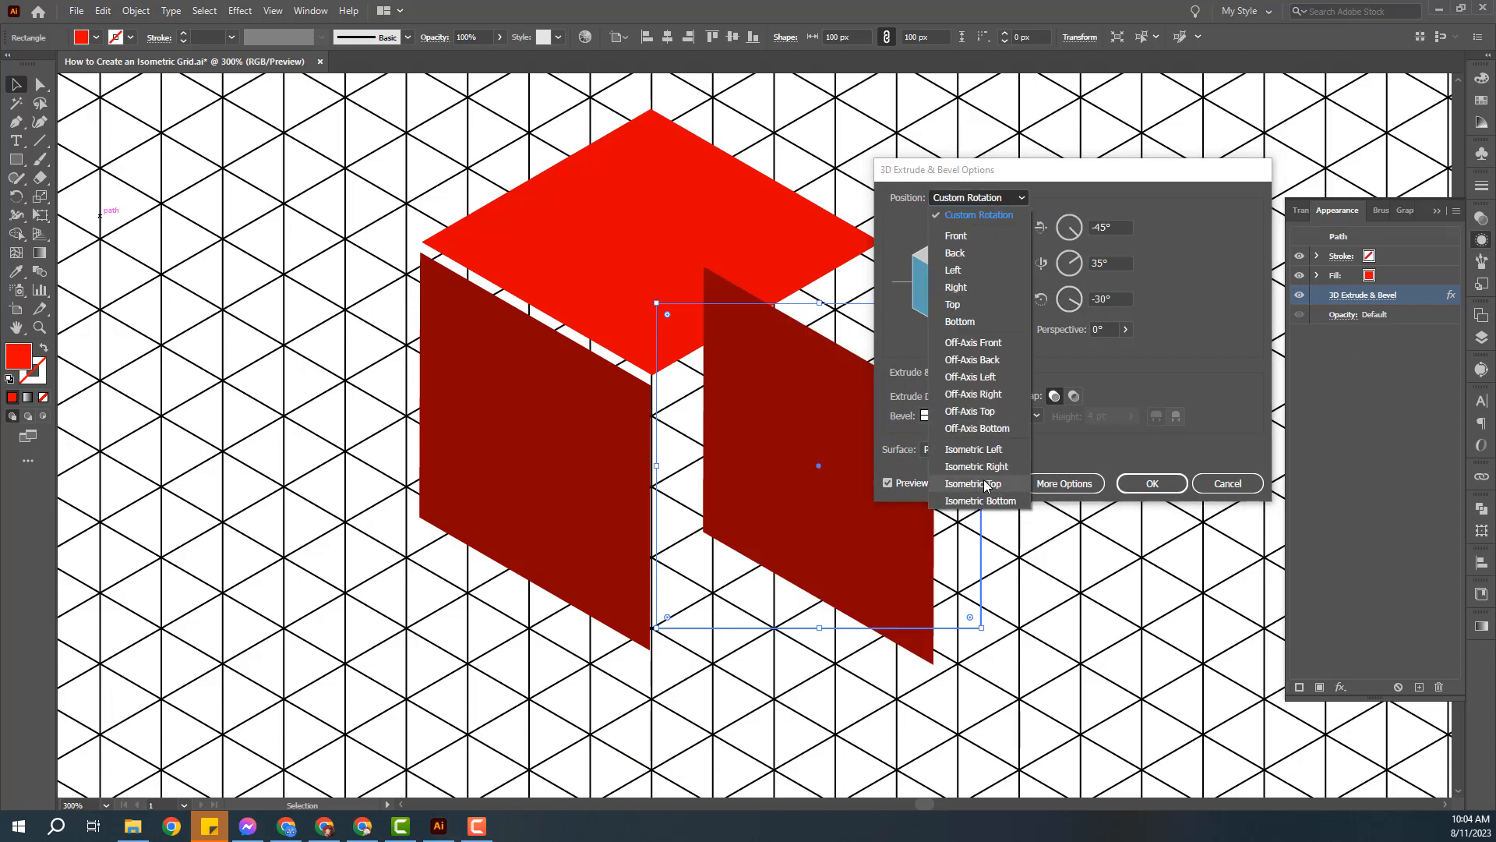
pyautogui.click(979, 467)
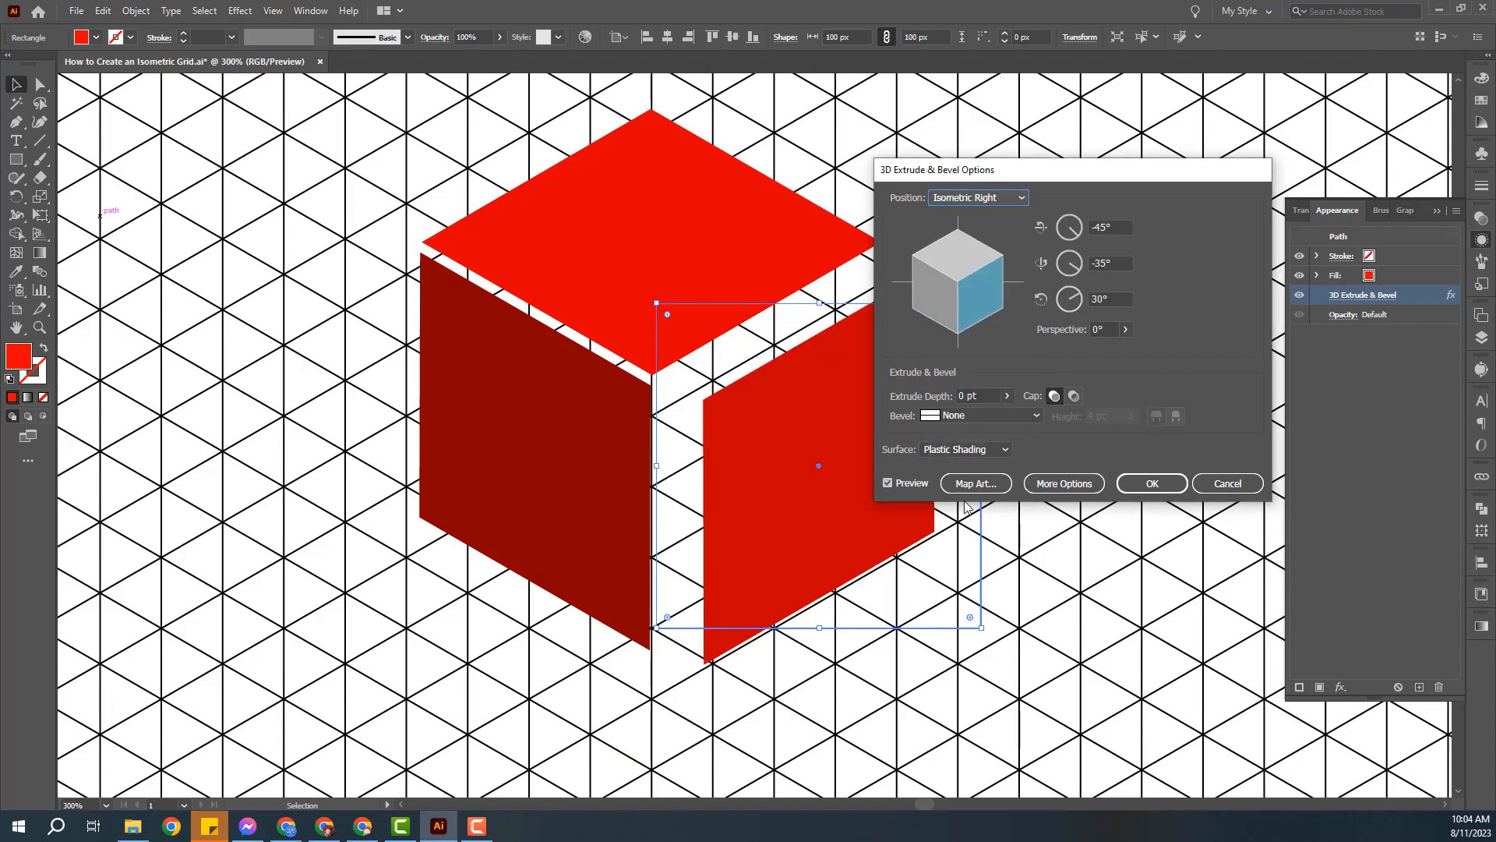
pyautogui.click(1152, 484)
pyautogui.moveTo(778, 491); pyautogui.dragTo(731, 475)
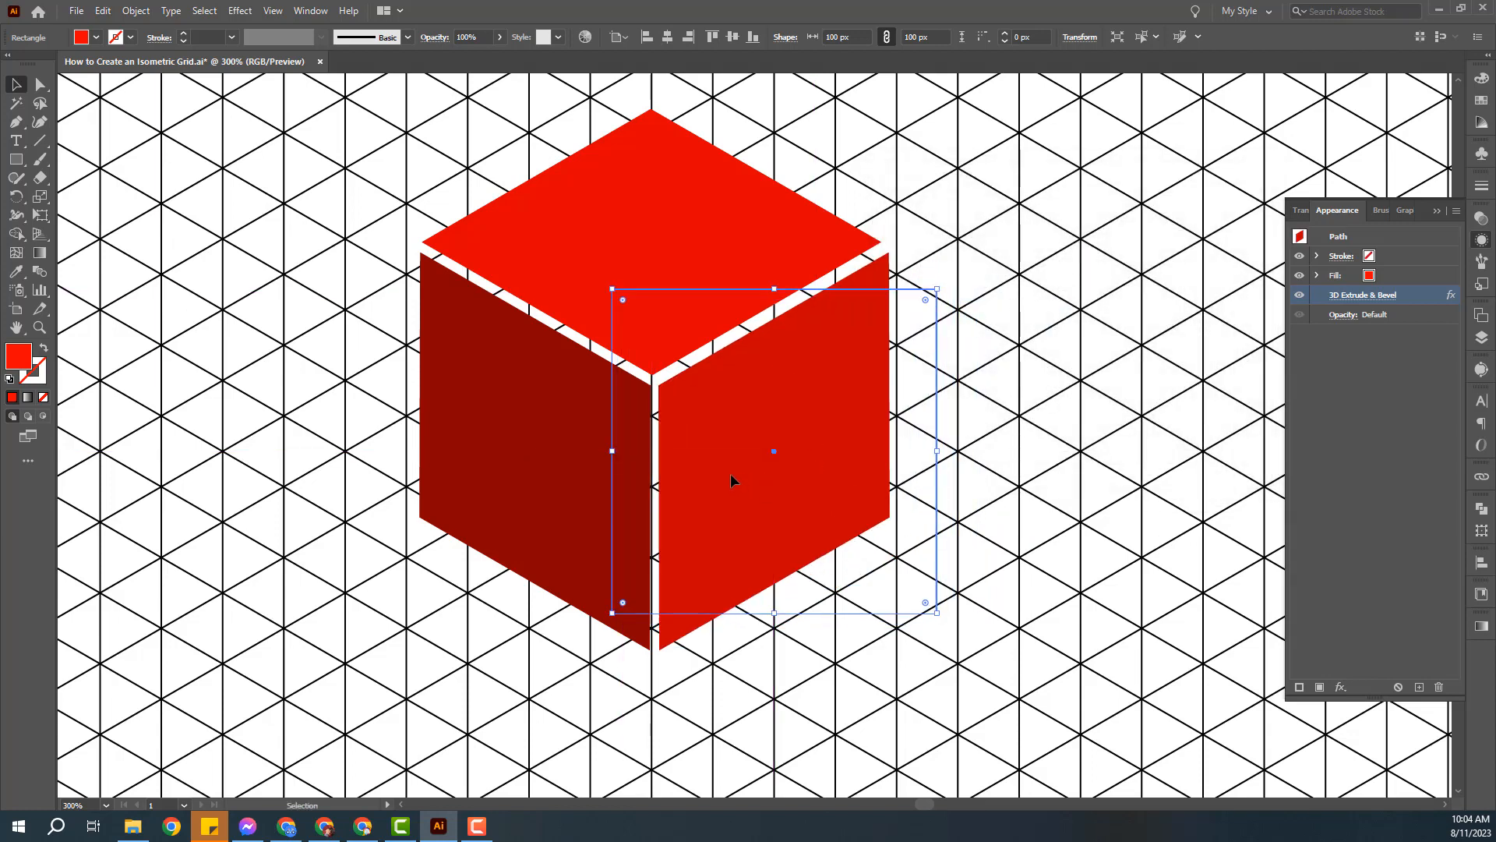
# - Move the right face sideways to meet the left face along the cube's central vertical grid line
pyautogui.hotkey('ctrl', '+')
pyautogui.hotkey('ctrl', '+')
pyautogui.press('space')
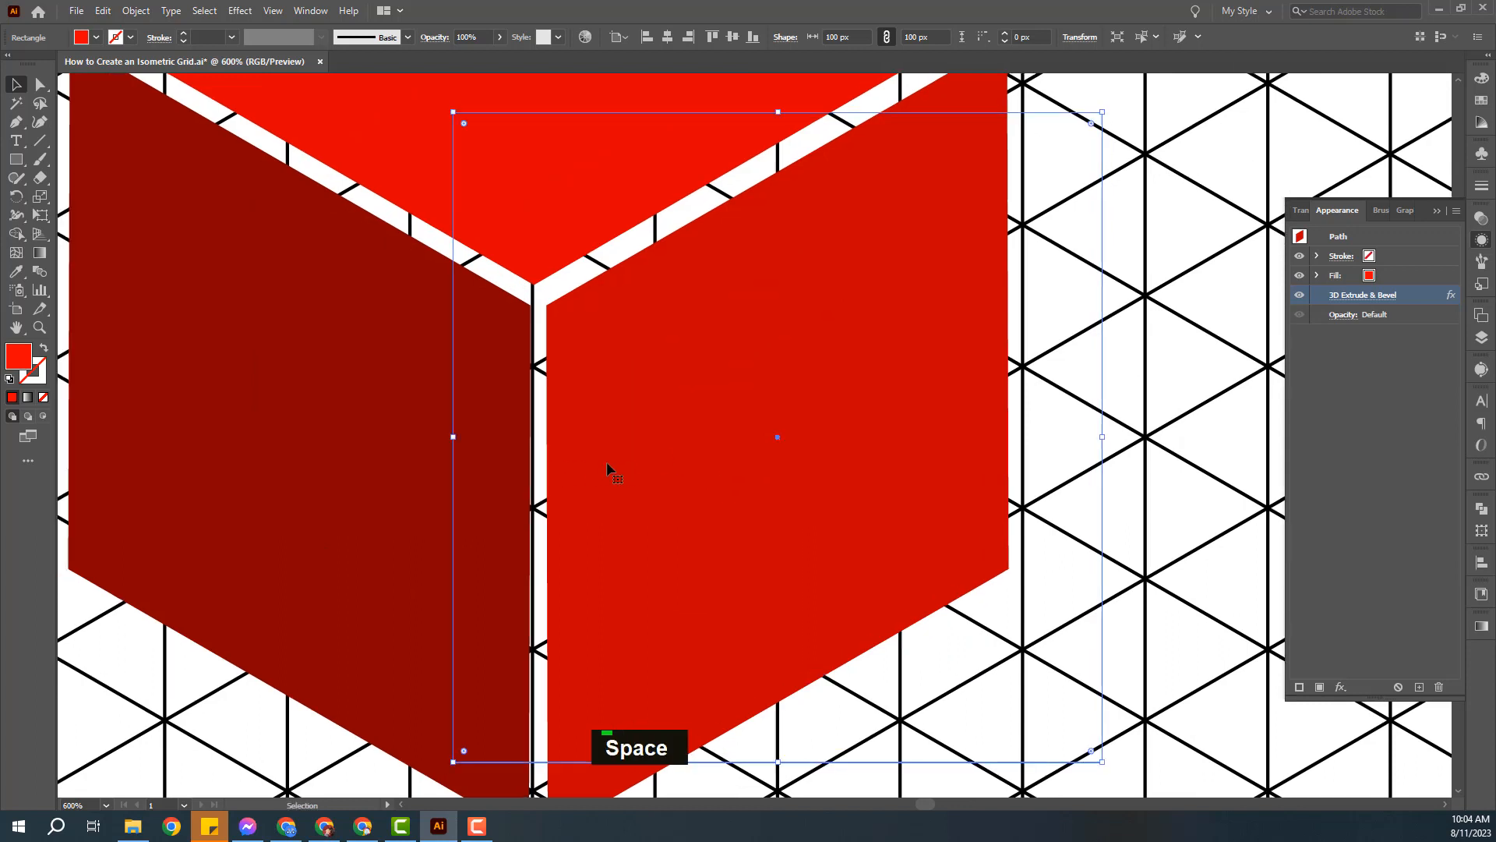
pyautogui.moveTo(606, 462); pyautogui.dragTo(596, 463)
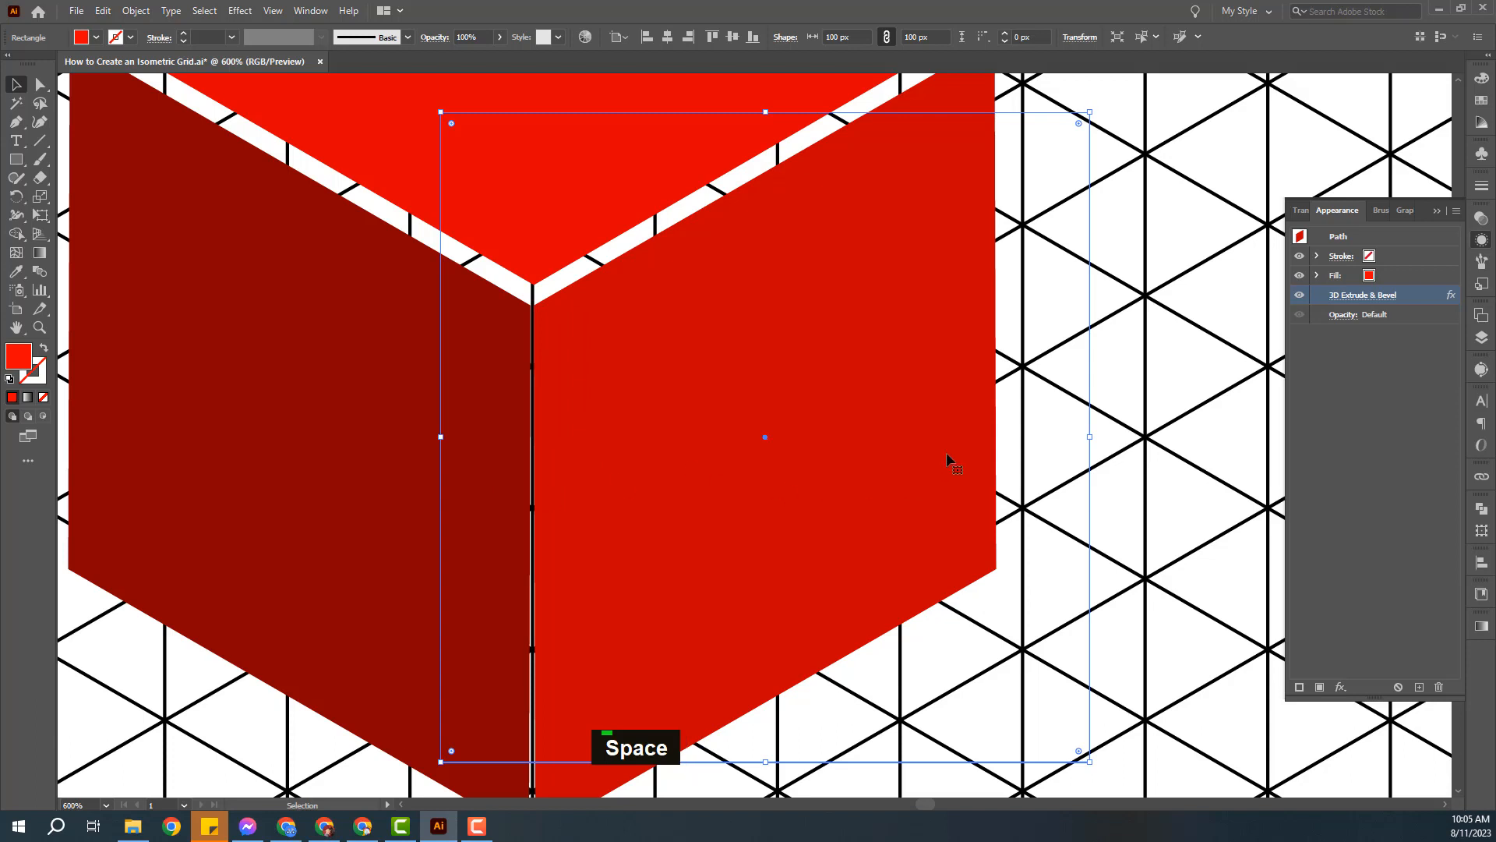
pyautogui.press('Right')
pyautogui.click(366, 467)
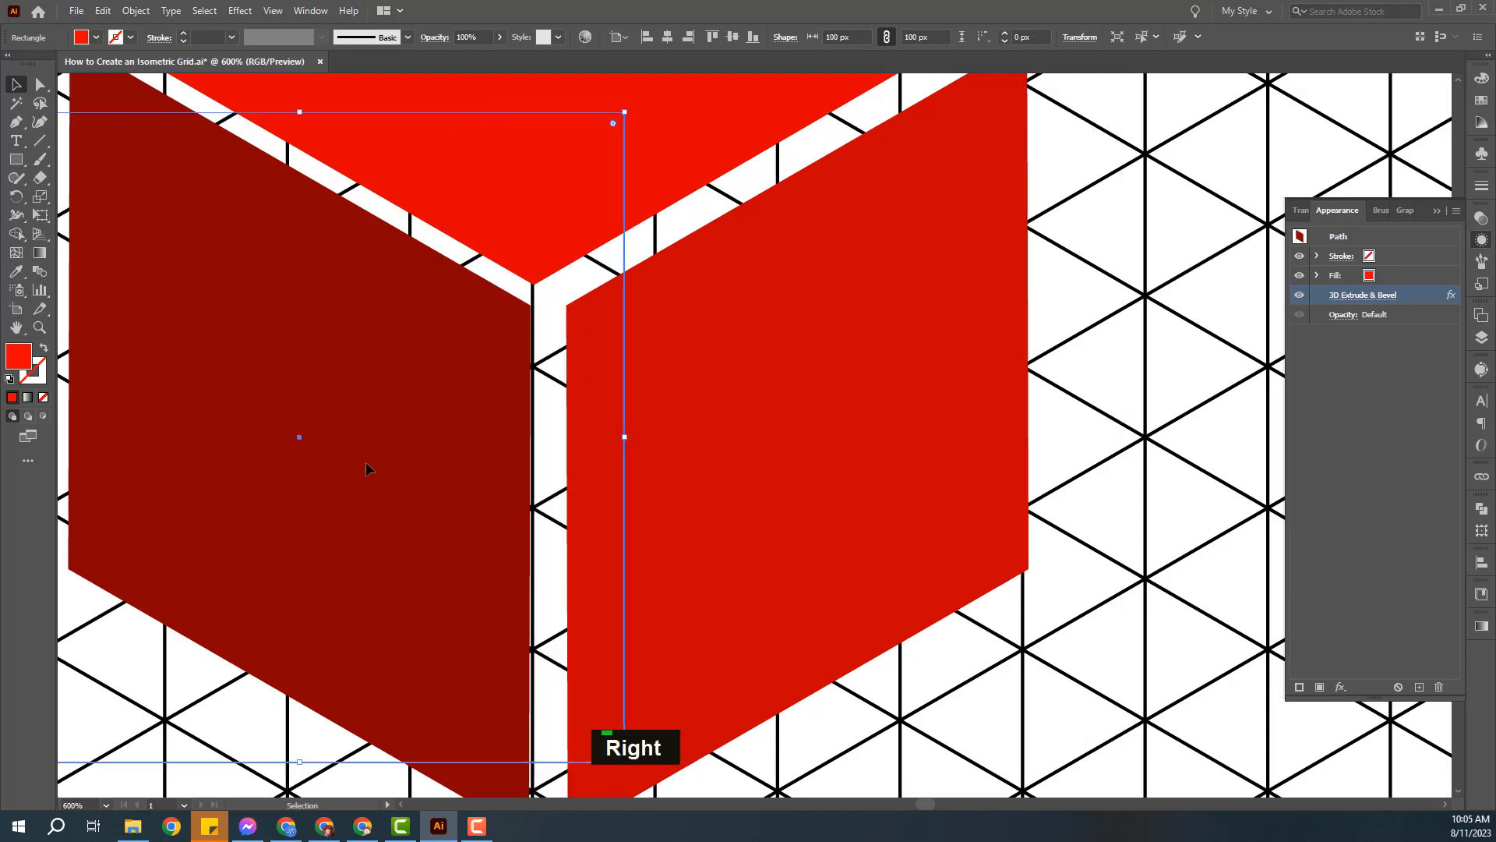
pyautogui.hotkey('ctrl', 'z')
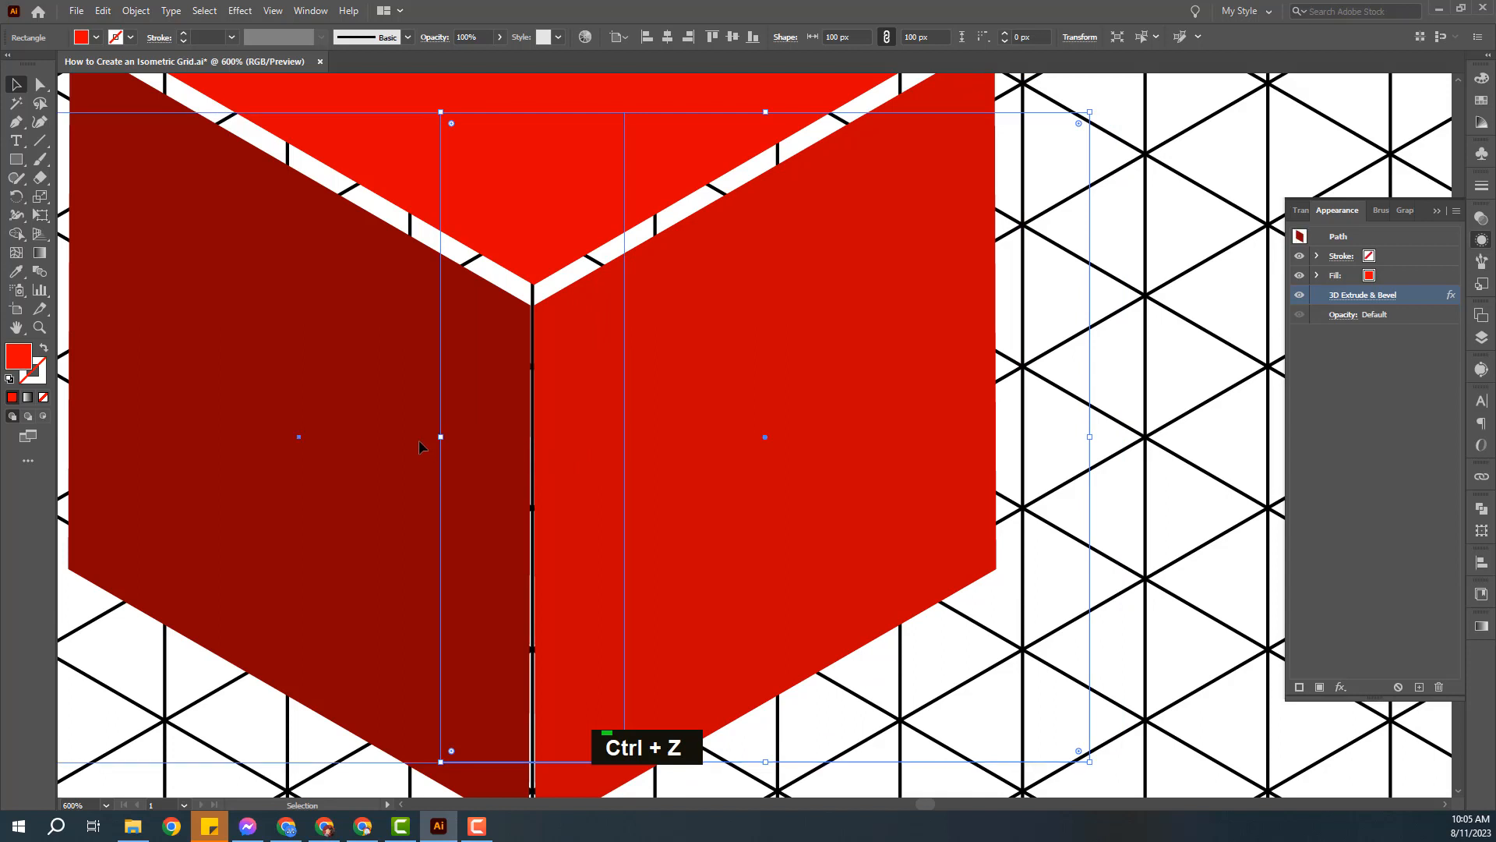
# - Select the left and right faces together and expand their appearance into editable shapes
pyautogui.keyDown('shift'); pyautogui.click(839, 404); pyautogui.keyUp('shift')
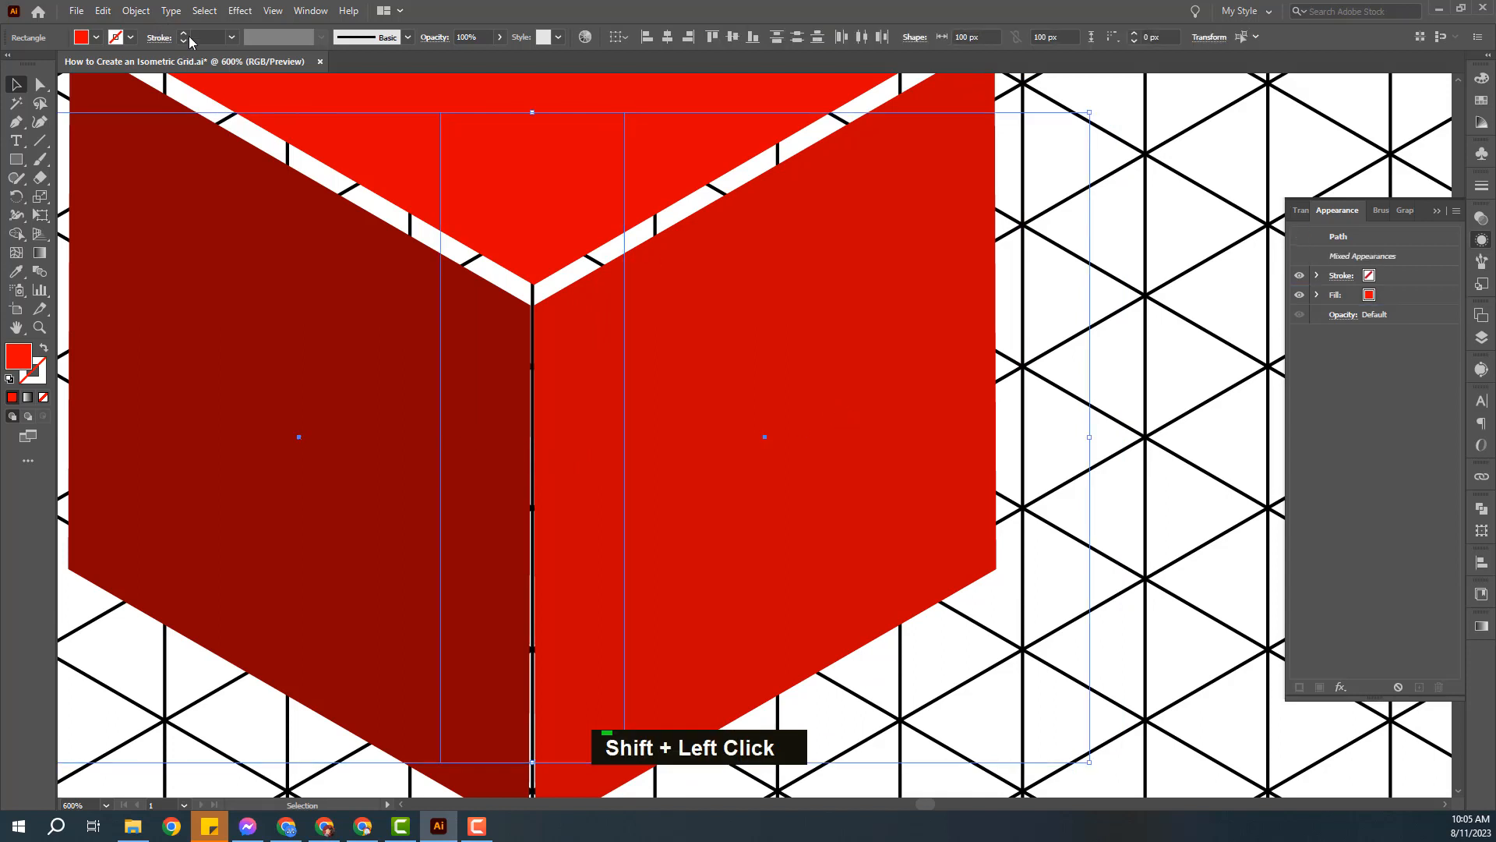
pyautogui.click(136, 10)
pyautogui.click(186, 211)
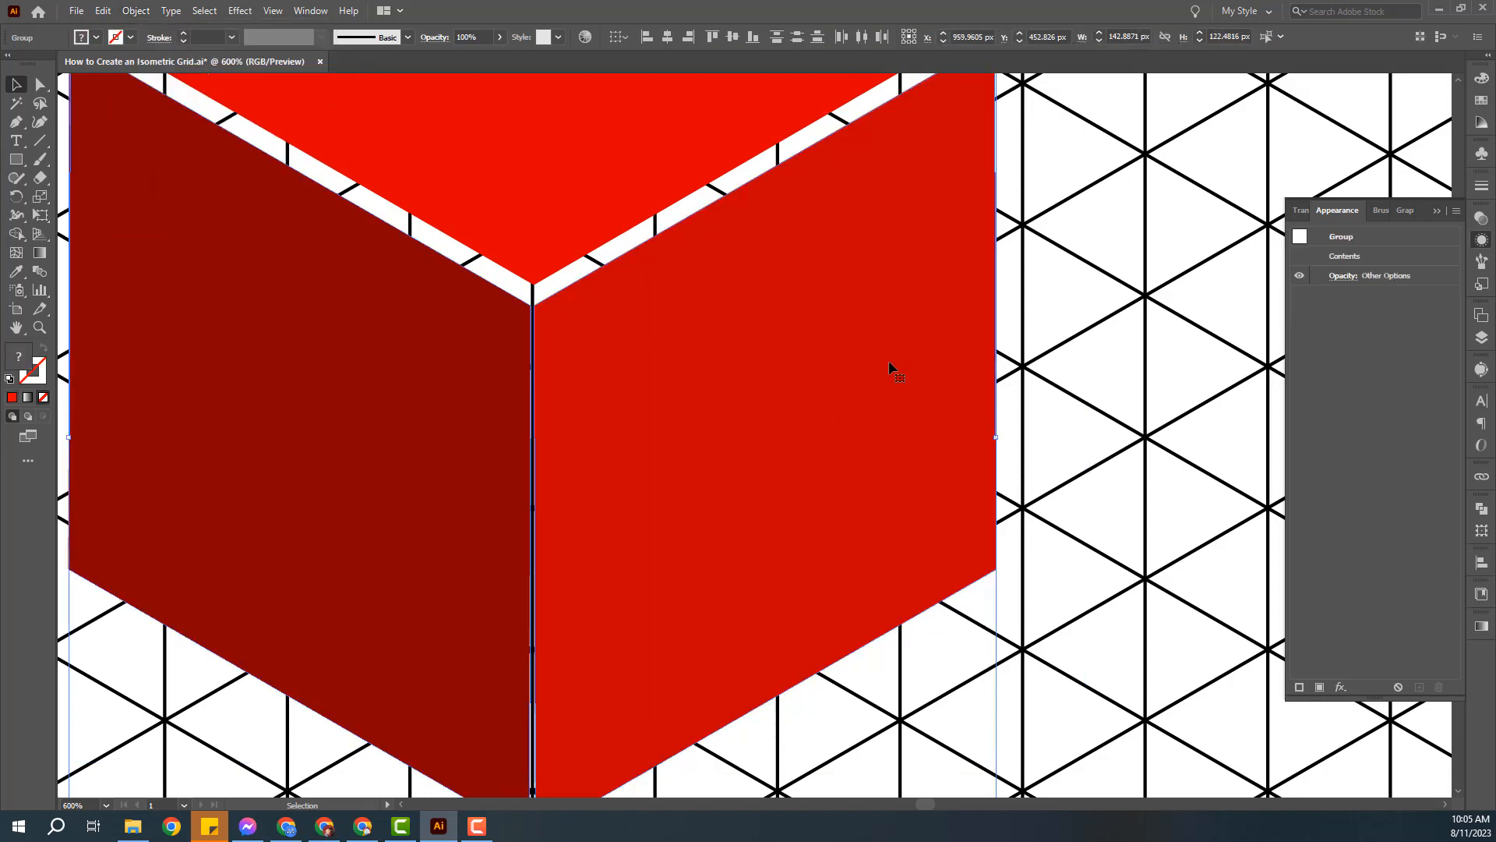
# - Move the cube's right face about 5 px right and its left face about 5 px left to separate them
pyautogui.click(816, 347)
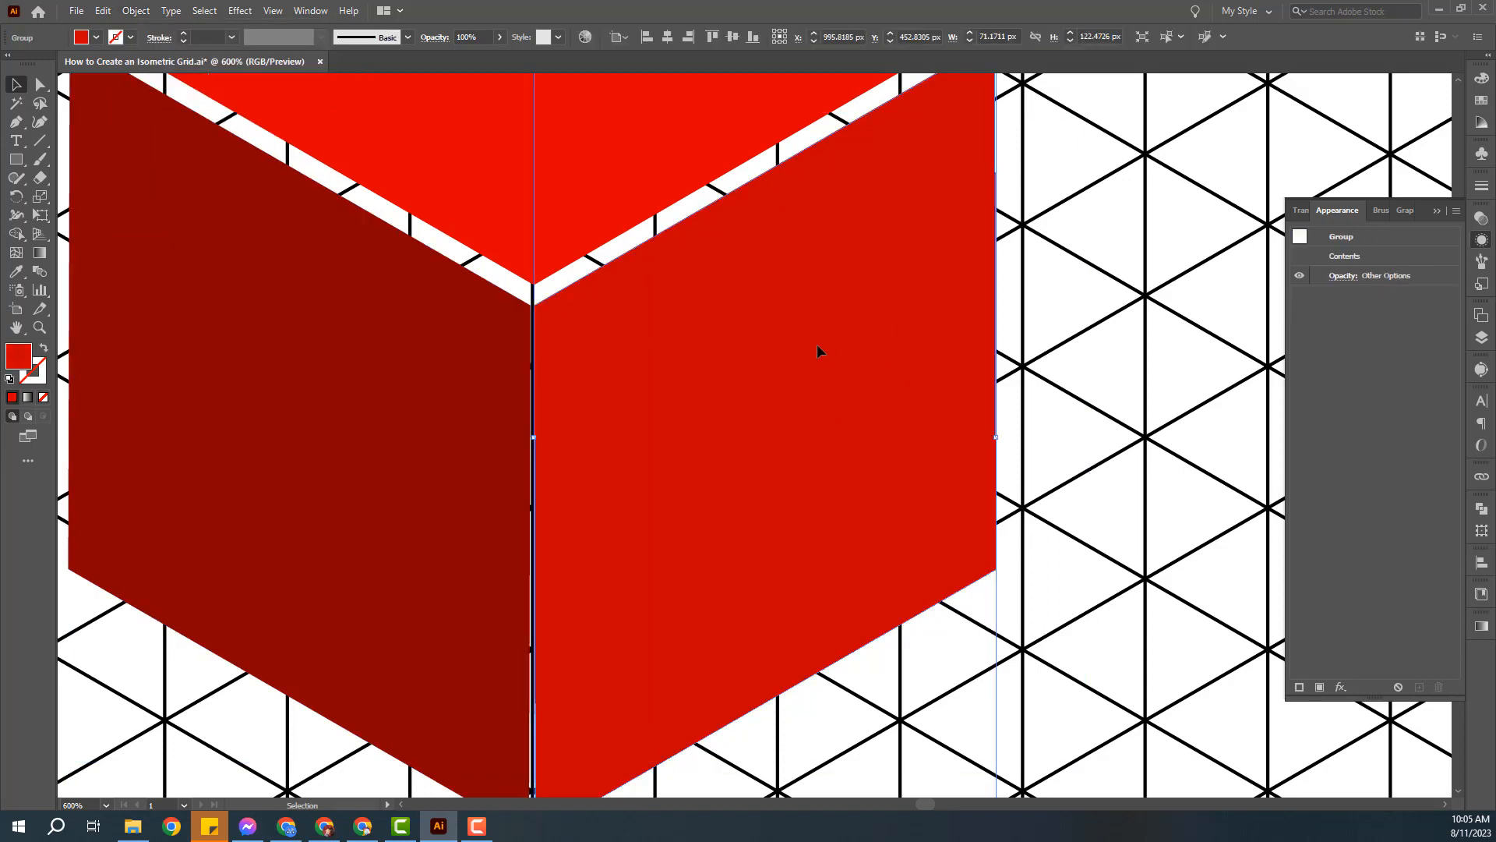
pyautogui.press('Right')
pyautogui.click(367, 419)
pyautogui.press('Left')
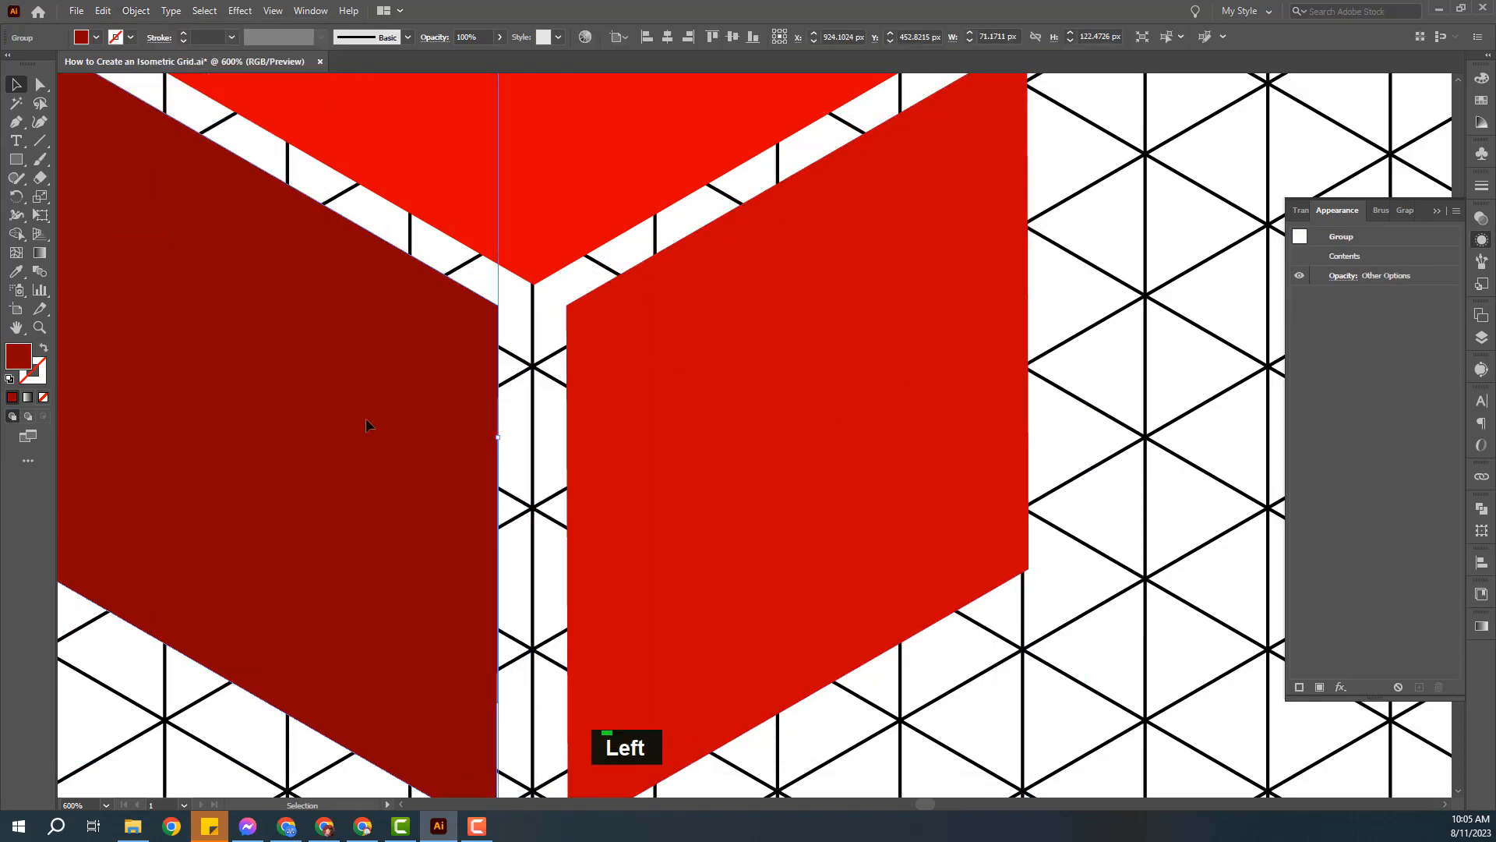
# - Lower the top rhombus until it meets the upper edges of the side faces and expand its appearance
pyautogui.click(573, 182)
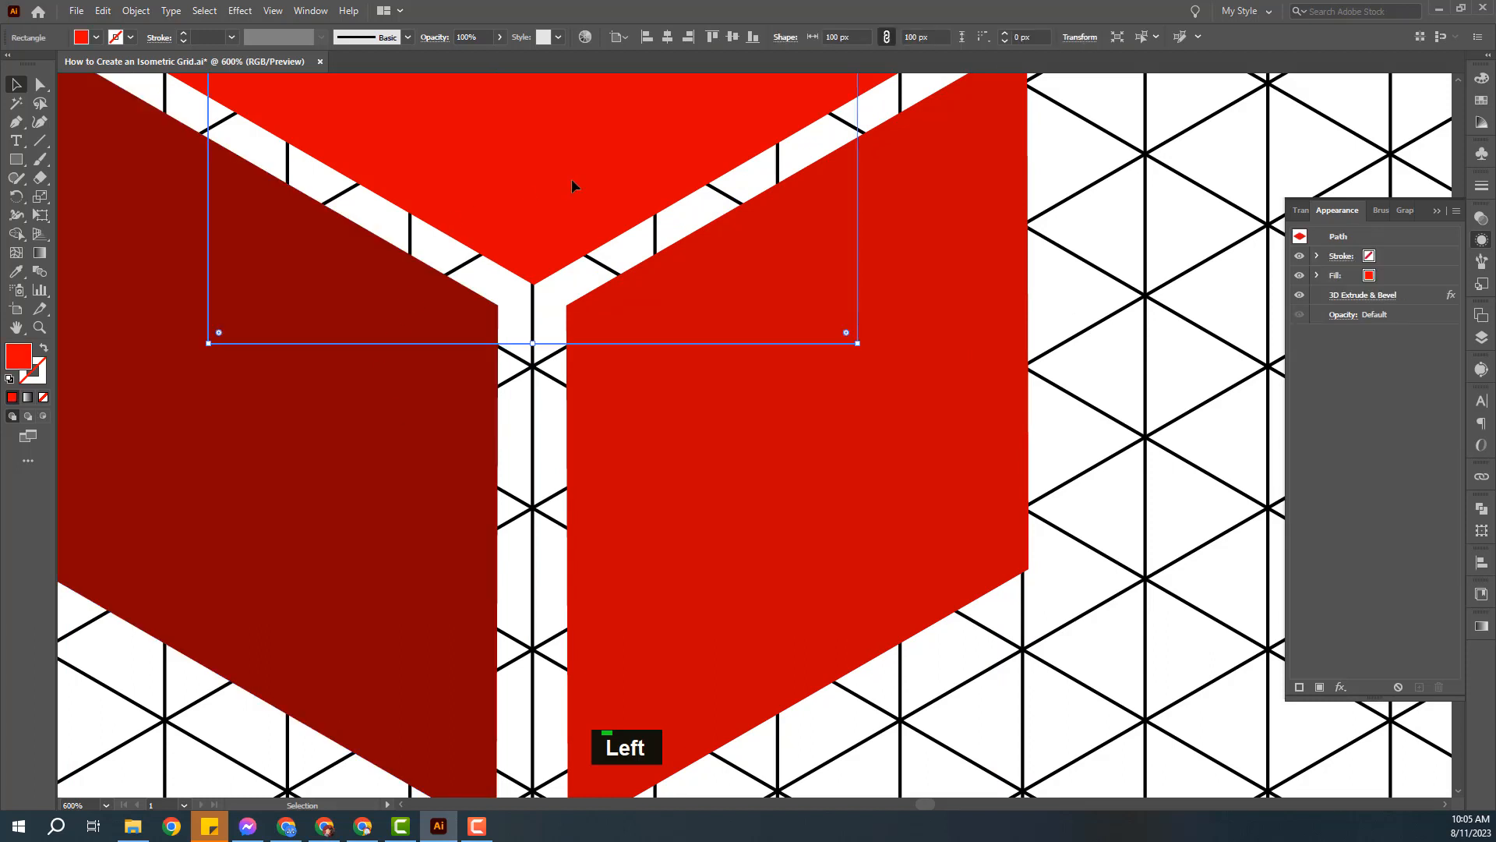
pyautogui.moveTo(572, 180); pyautogui.dragTo(569, 214)
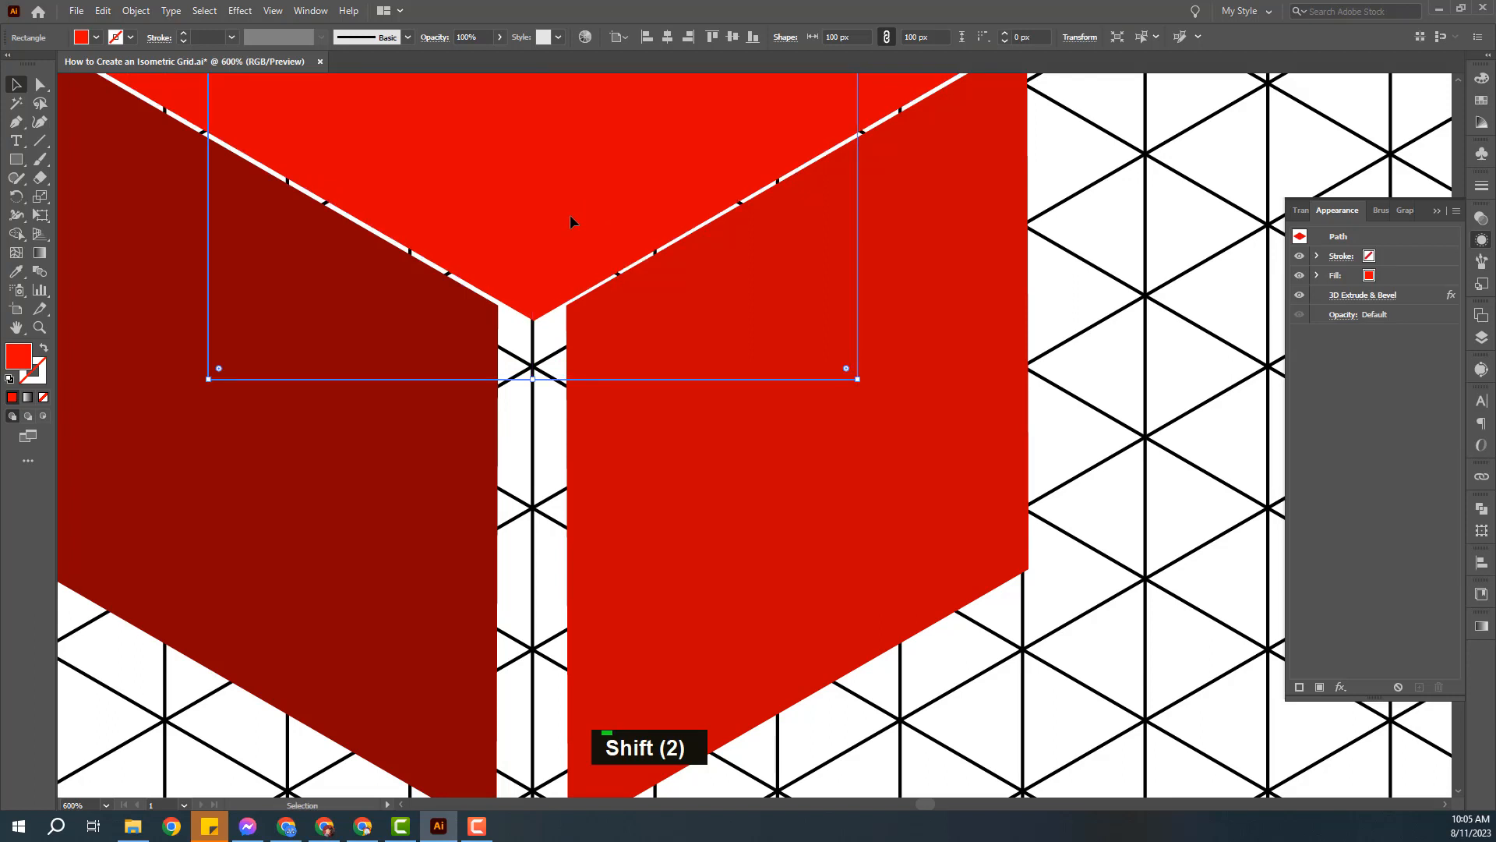
pyautogui.keyDown('shift'); pyautogui.click(571, 225); pyautogui.keyUp('shift')
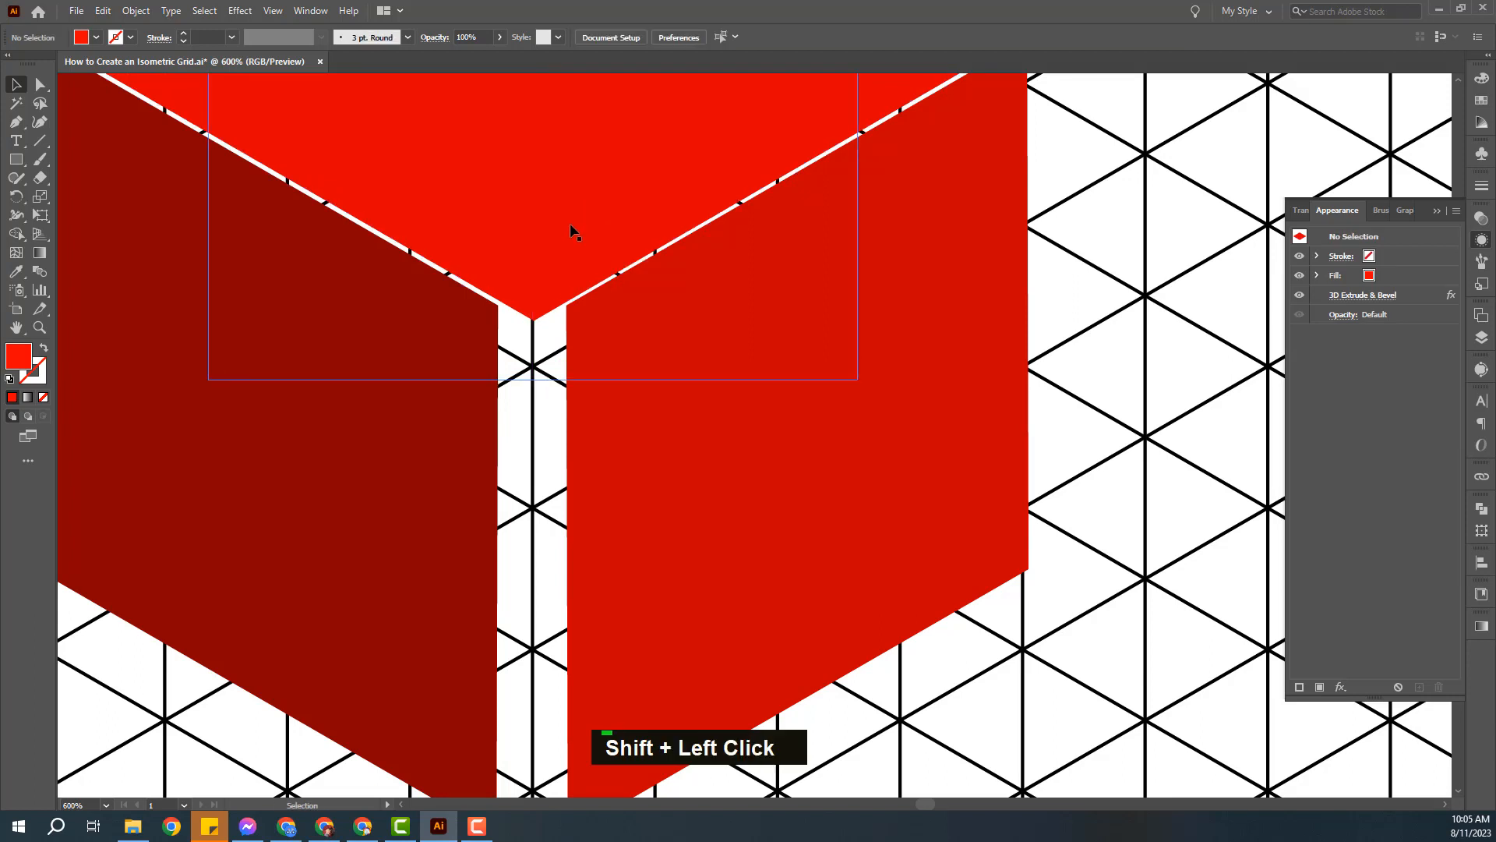
pyautogui.keyDown('shift'); pyautogui.click(569, 227); pyautogui.keyUp('shift')
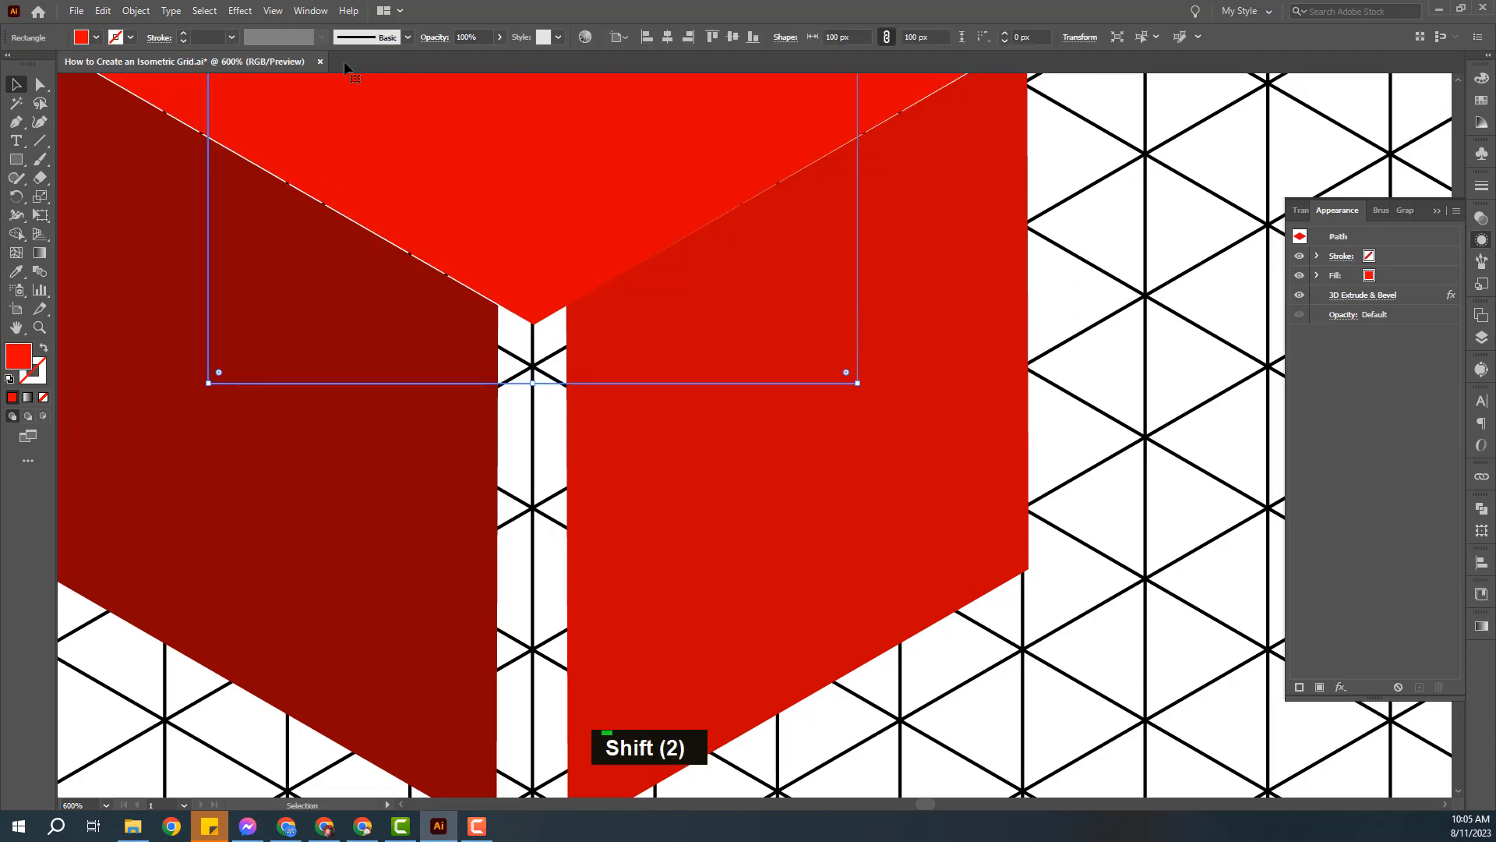
pyautogui.click(136, 10)
pyautogui.click(203, 212)
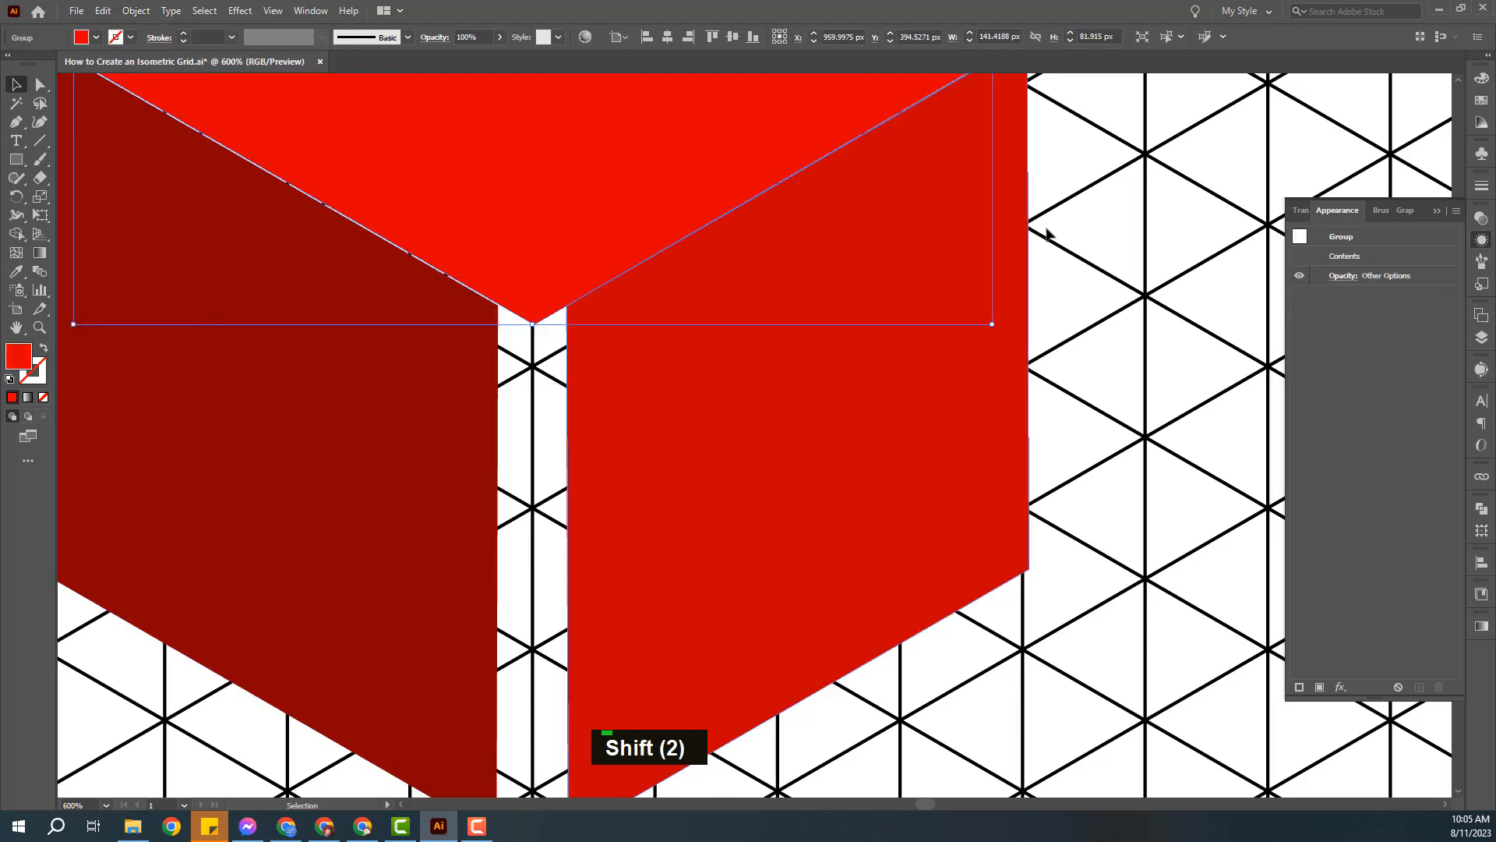
# - Raise the expanded top face about 10 px to leave a gap above the side faces
pyautogui.click(1047, 232)
pyautogui.click(616, 128)
pyautogui.press('Up')
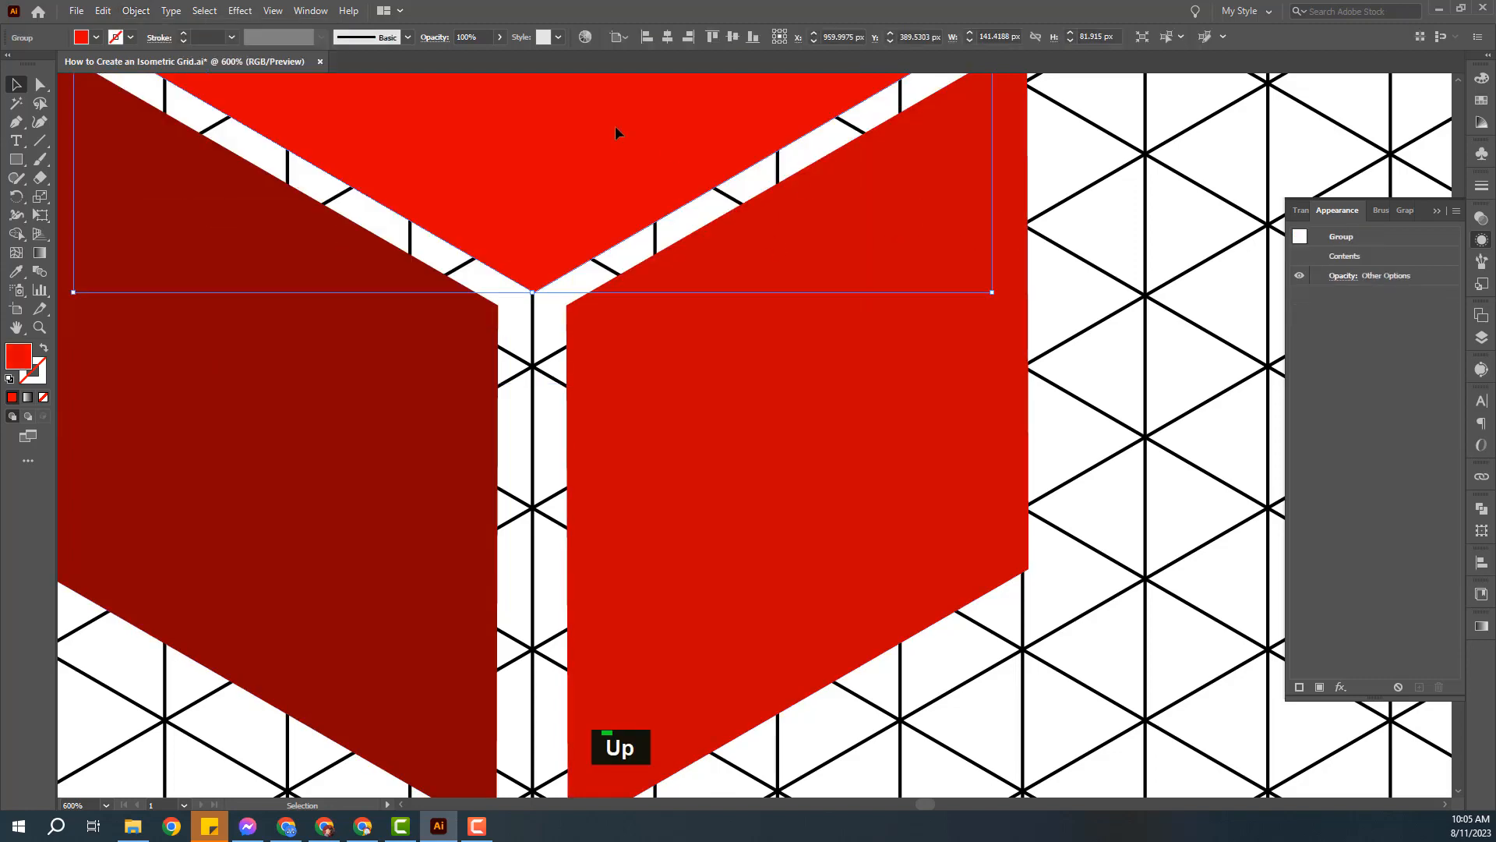
pyautogui.hotkey('ctrl', '-')
pyautogui.hotkey('ctrl', '-')
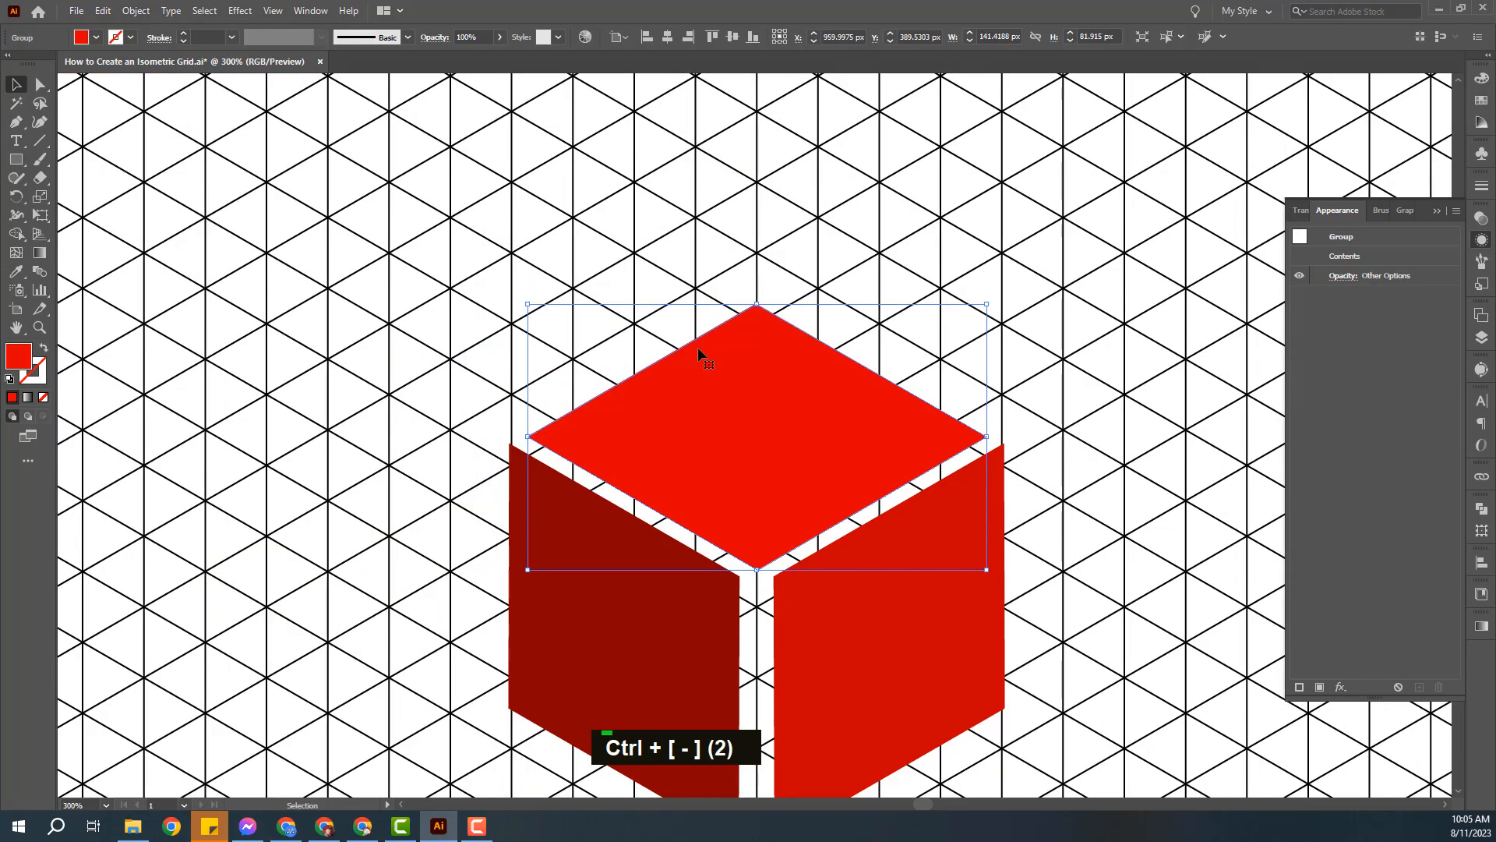
pyautogui.press('Up')
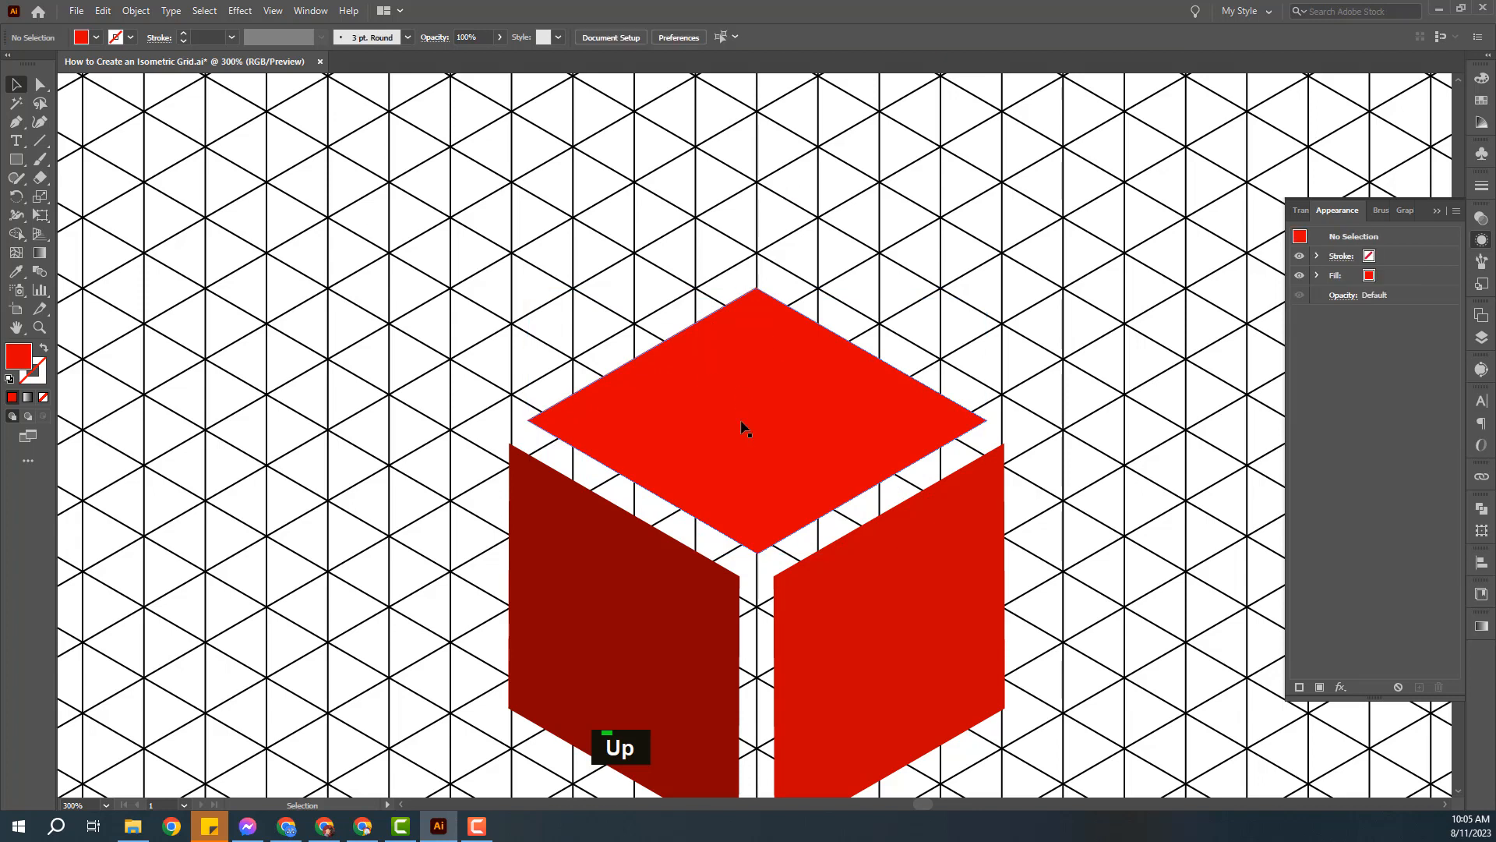
# - Fill the cube's left face with black
pyautogui.click(97, 37)
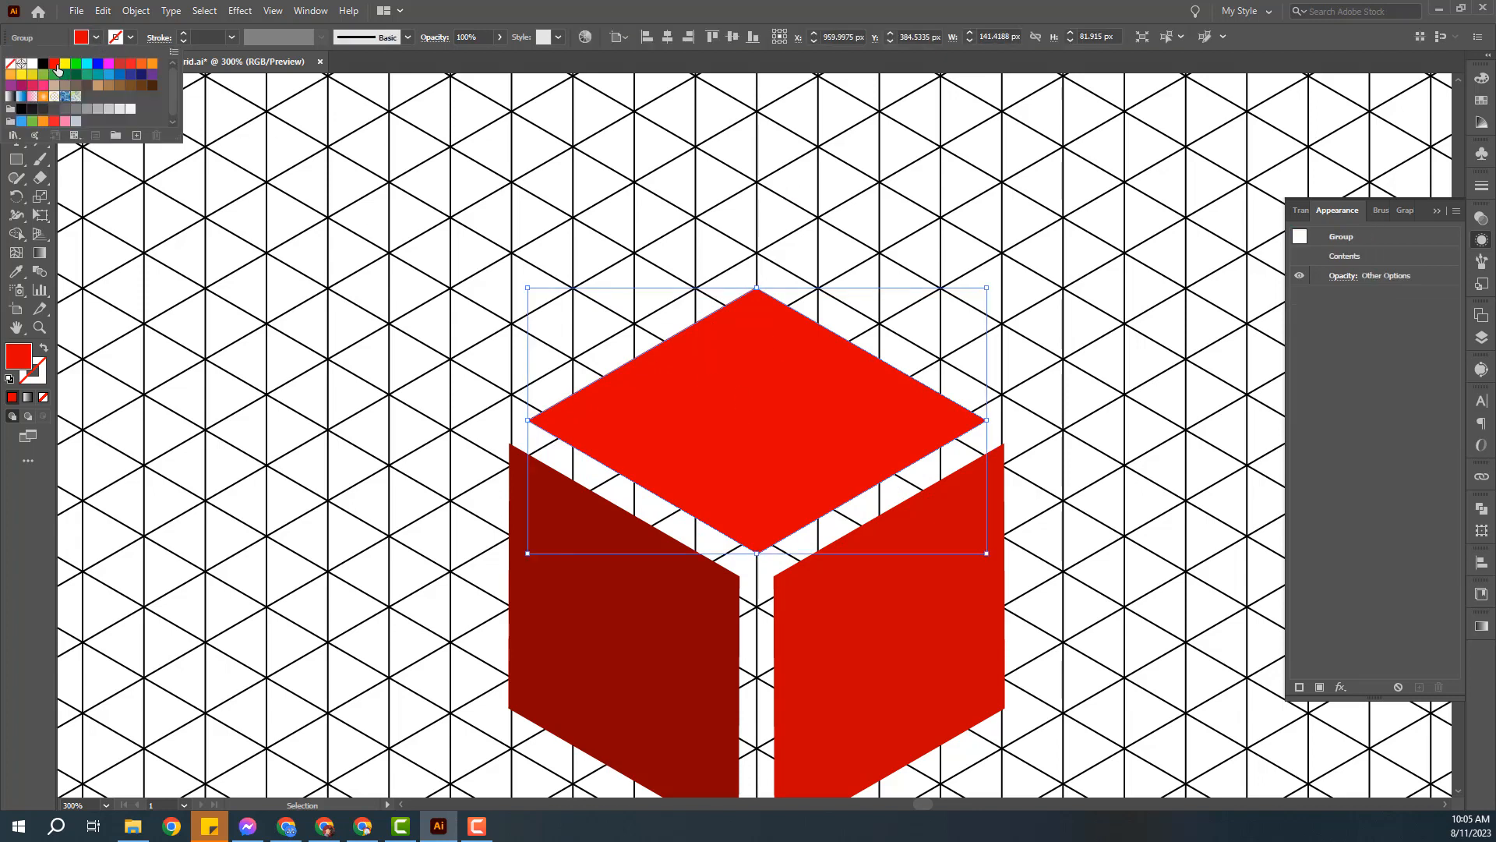
pyautogui.click(655, 701)
pyautogui.click(654, 701)
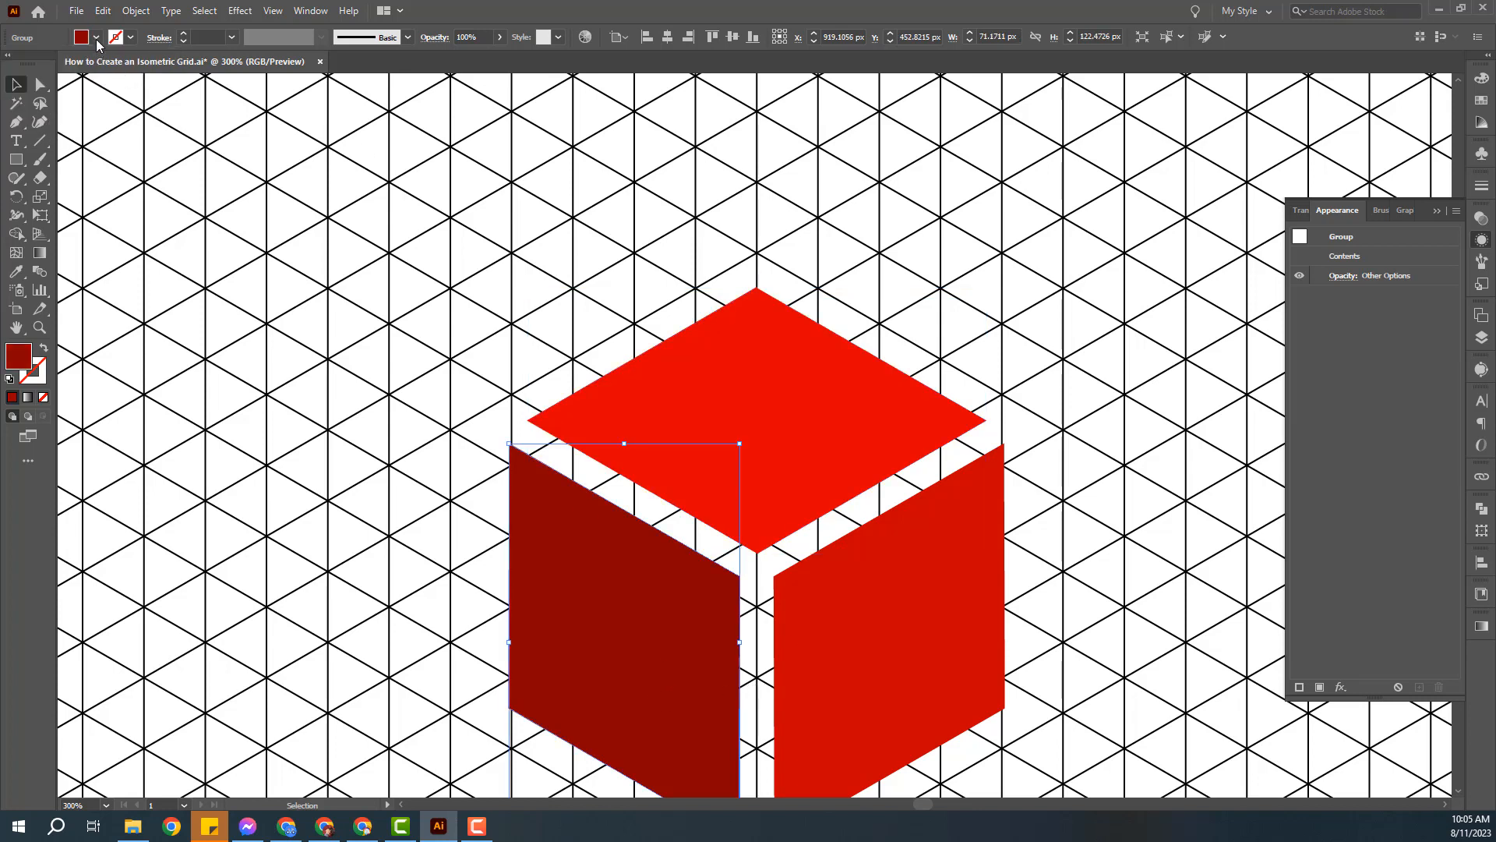
pyautogui.click(96, 39)
pyautogui.click(45, 78)
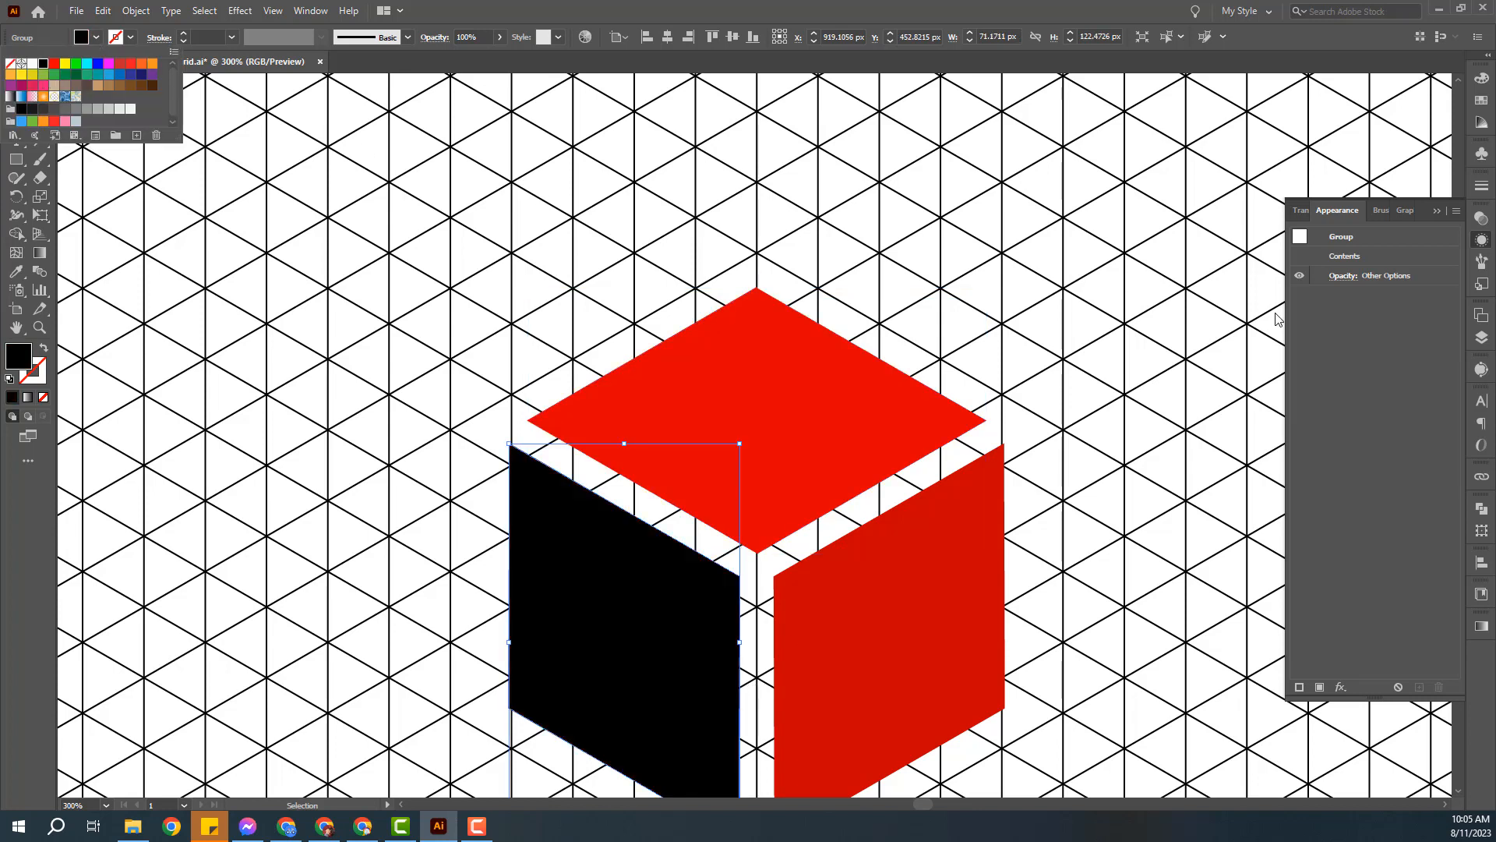
# - Fill the cube's right face with blue and deselect it
pyautogui.click(983, 646)
pyautogui.click(96, 38)
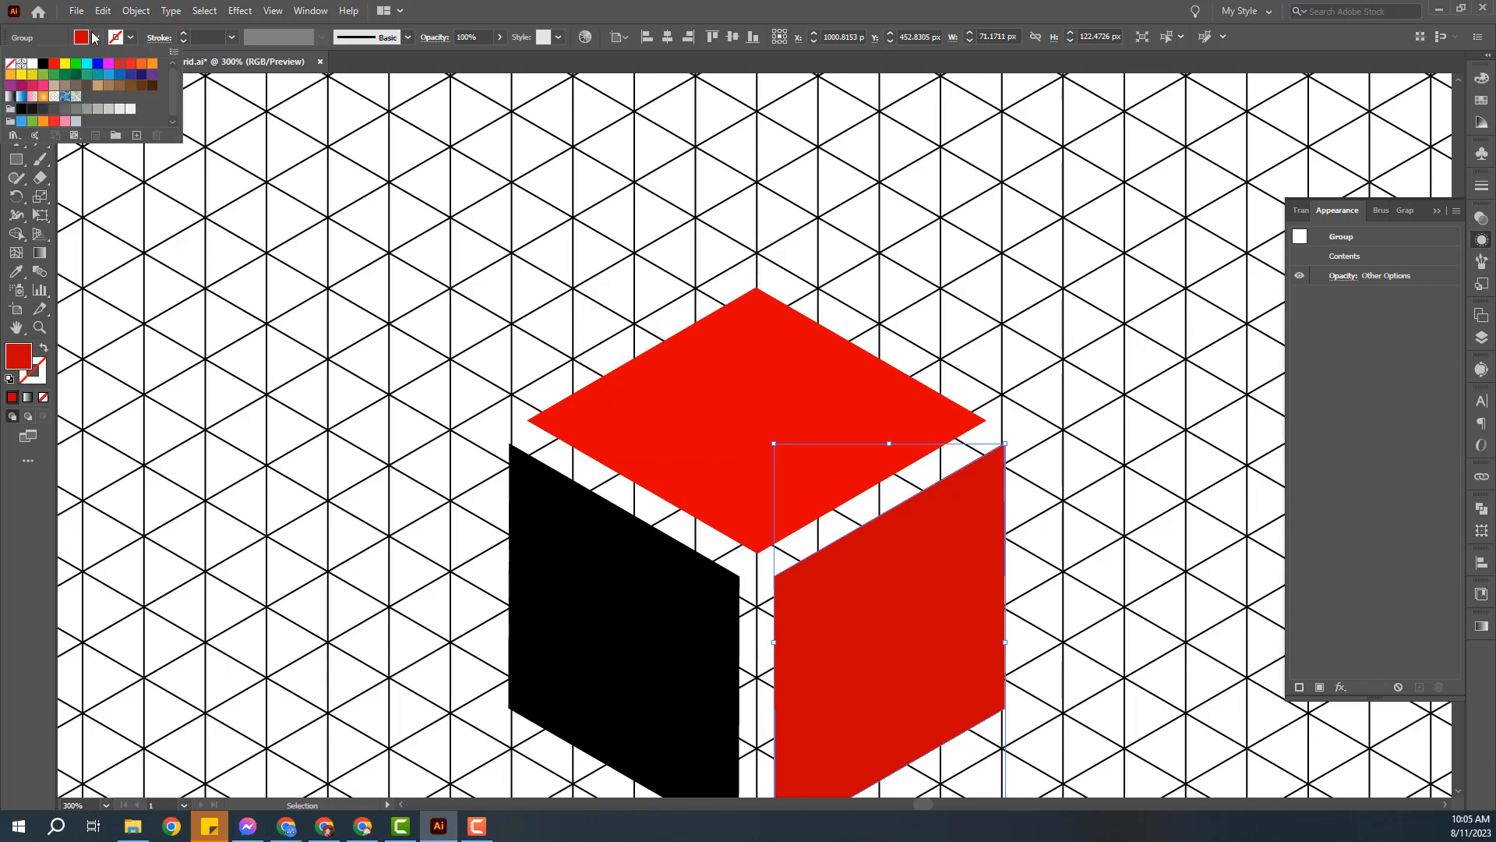
pyautogui.click(118, 74)
pyautogui.hotkey('ctrl', '-')
pyautogui.hotkey('ctrl', '-')
pyautogui.hotkey('ctrl', '-')
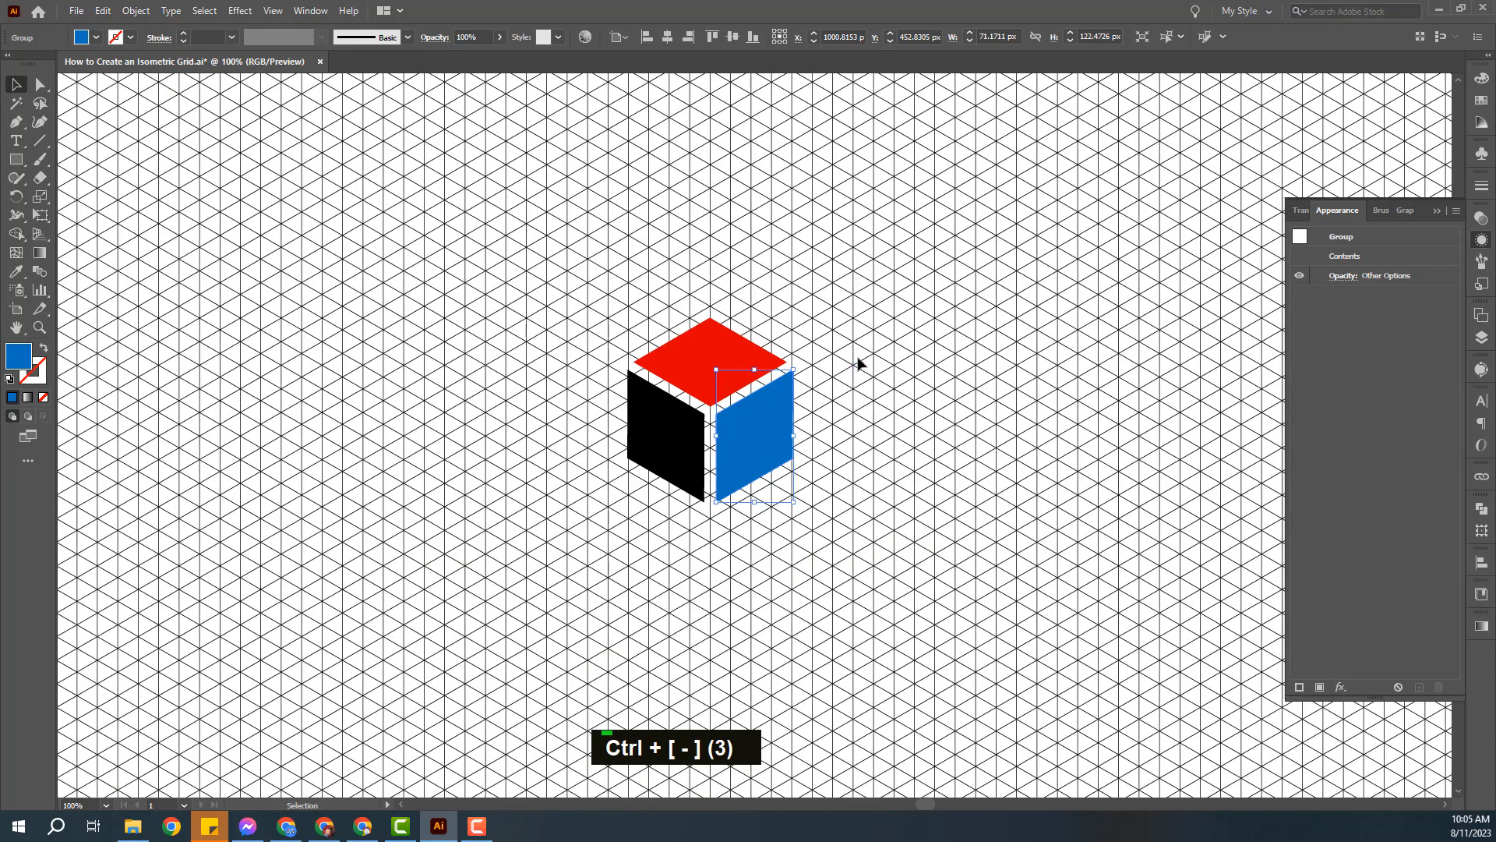
pyautogui.click(858, 363)
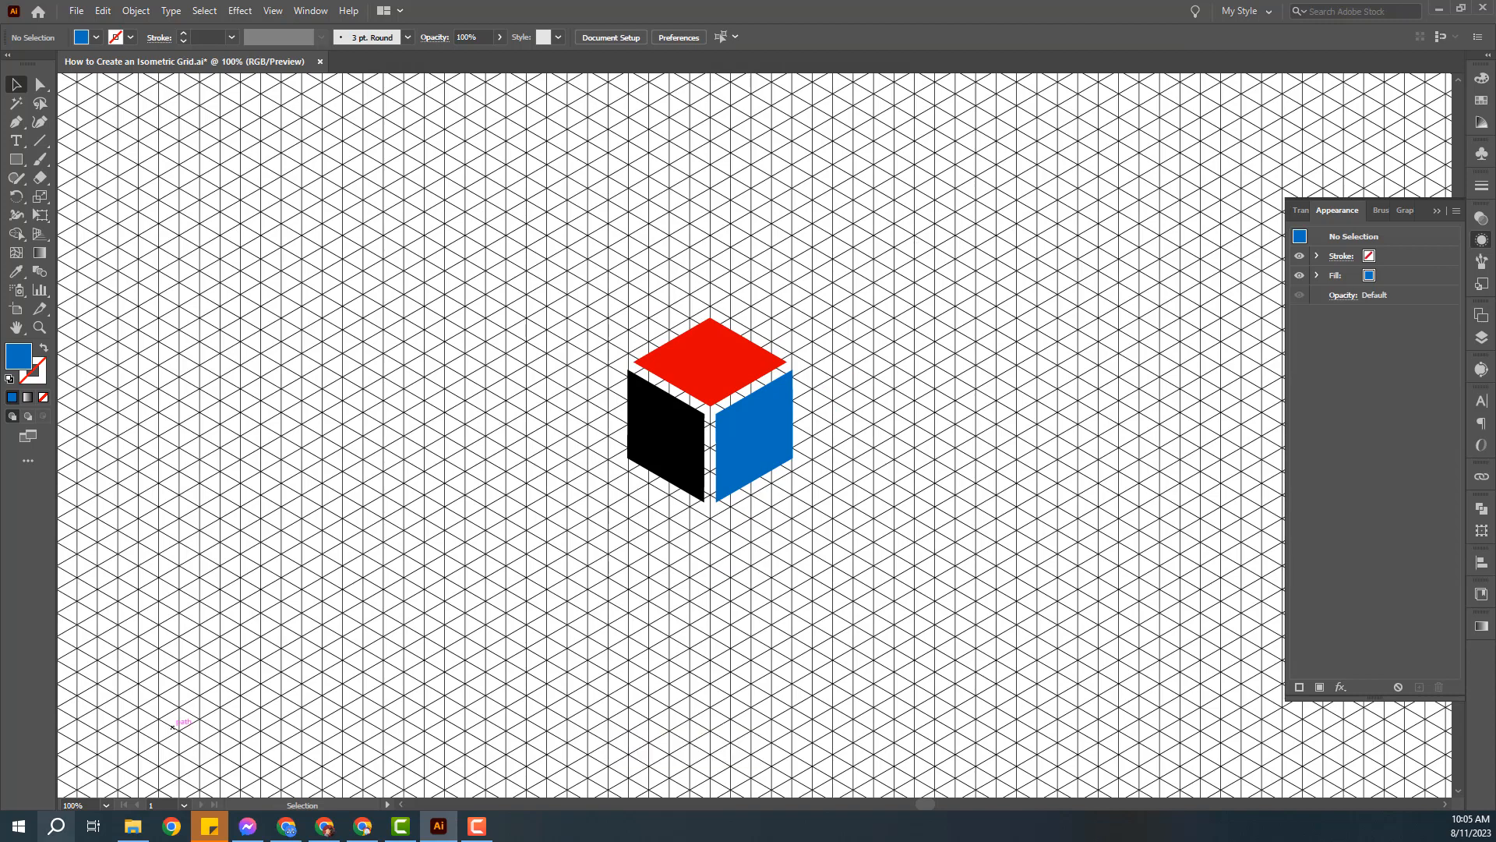